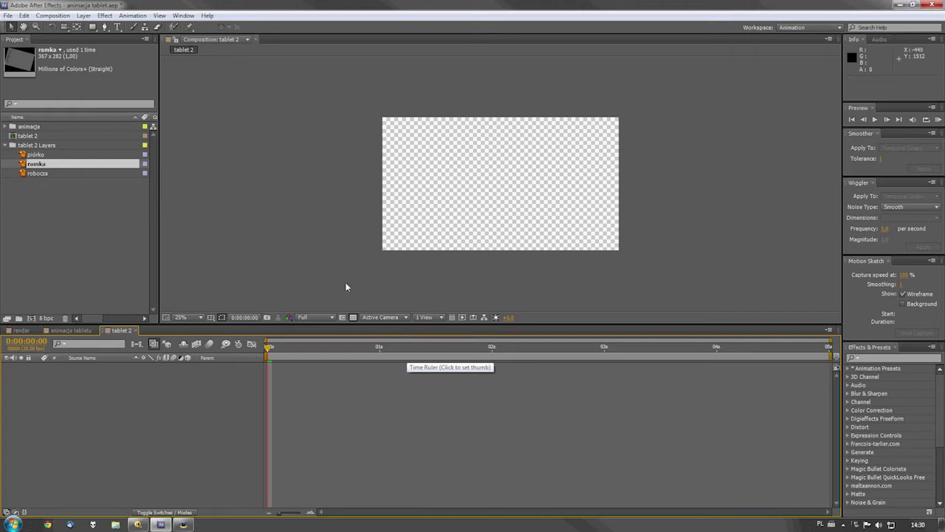
Review the finished animacja tabletu animation, then return to the empty tablet 2 composition.
left_click(71, 330)
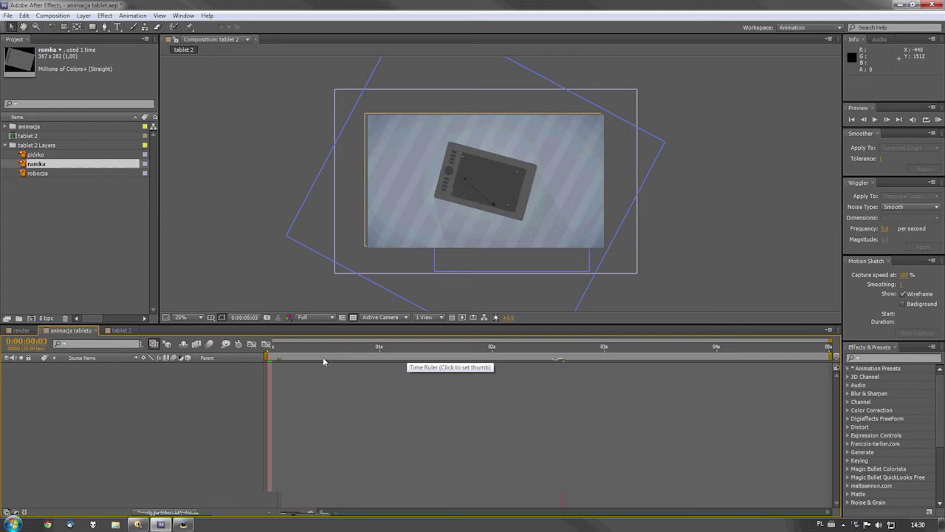
mouse_move(294, 359)
left_mouse_down()
mouse_move(437, 346)
mouse_move(643, 349)
mouse_move(418, 371)
mouse_move(517, 370)
left_mouse_up()
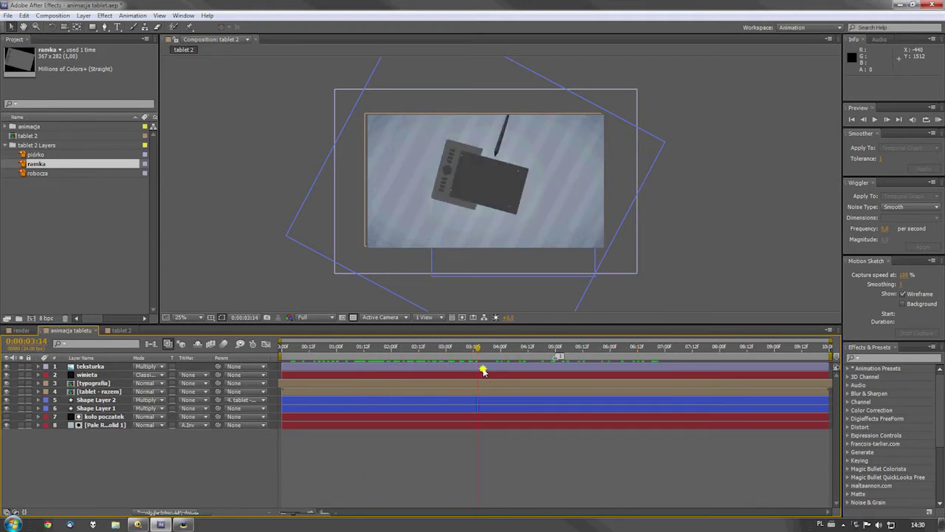
left_click(122, 331)
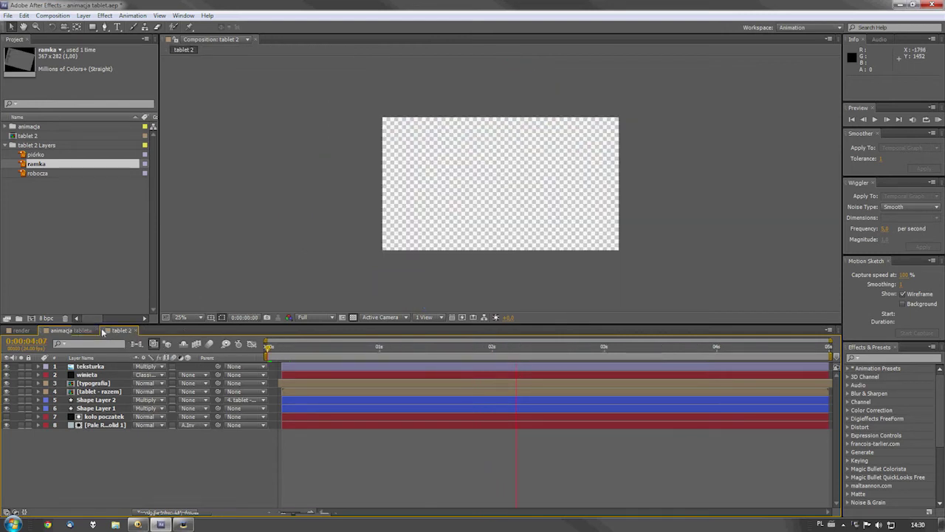
left_click(71, 331)
left_click(120, 330)
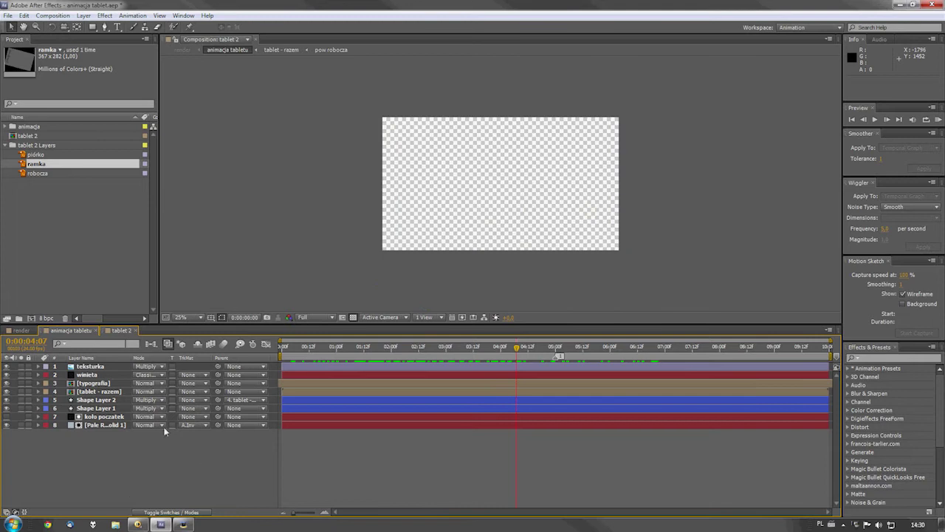
Add piórko, robocza and ramka to tablet 2, with robocza above ramka, and zoom in.
mouse_move(38, 186)
left_mouse_down()
mouse_move(34, 150)
mouse_move(211, 475)
left_mouse_up()
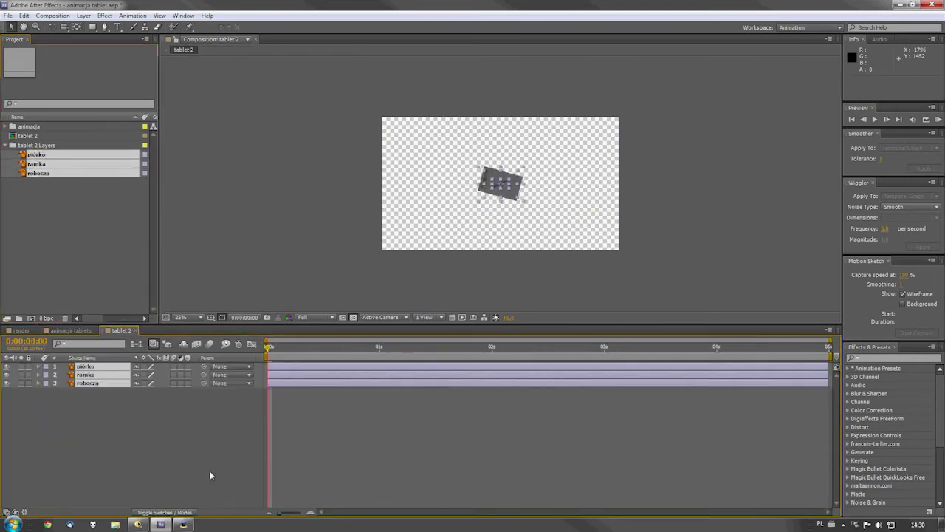
left_click(198, 427)
left_click(89, 377)
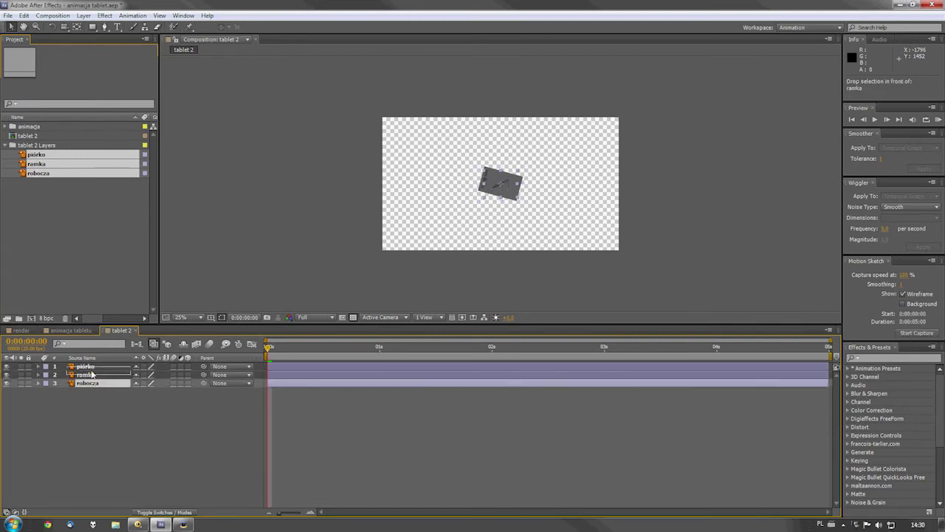
left_click_drag(91, 384, 91, 372)
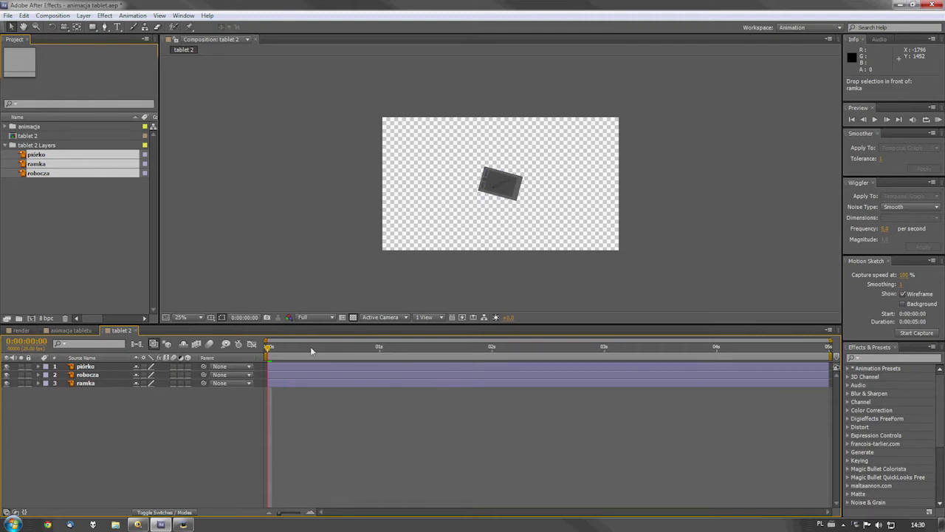
key("period")
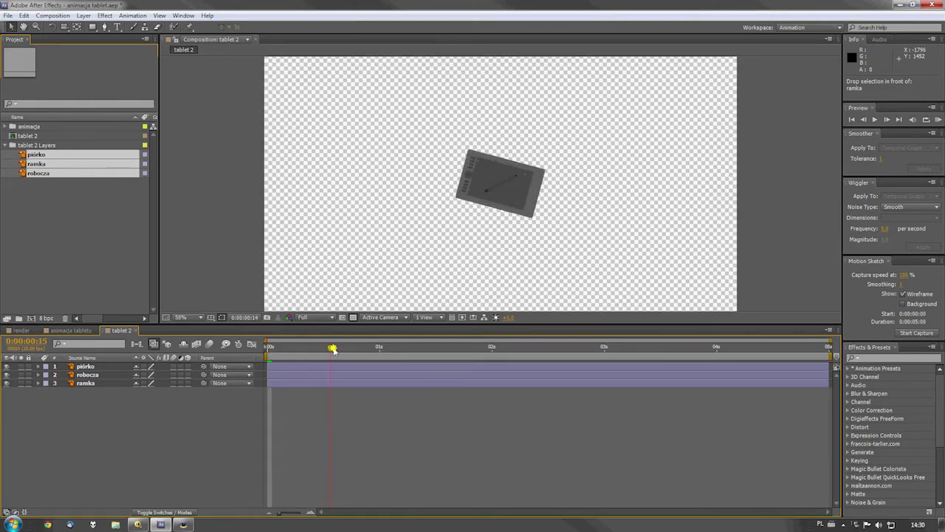
Hide and re-show robocza and ramka to check the pen, and make the composition view taller.
left_click_drag(7, 374, 7, 383)
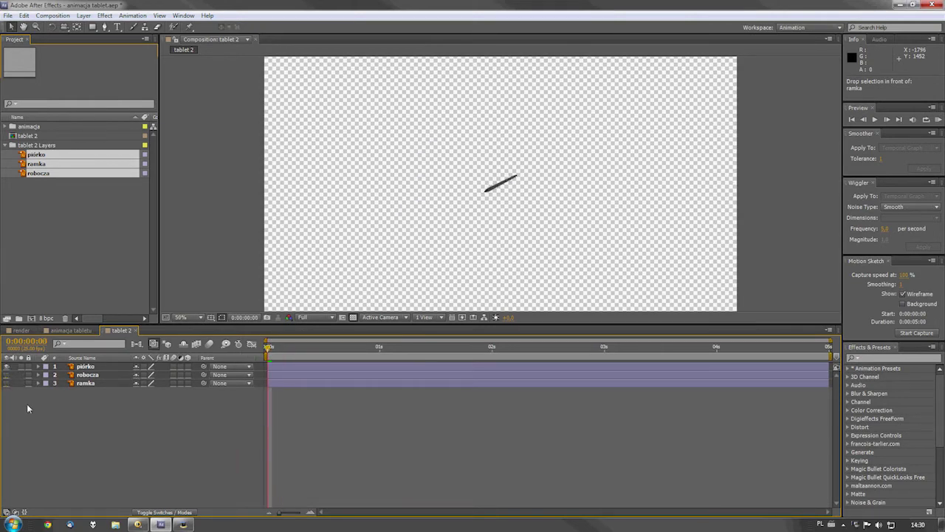
left_click(6, 374)
left_click(7, 383)
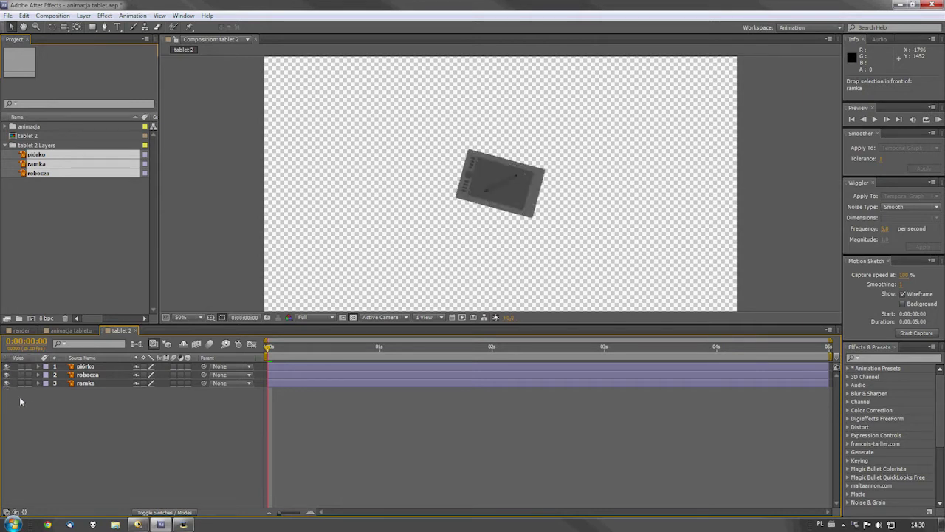
left_click(84, 367)
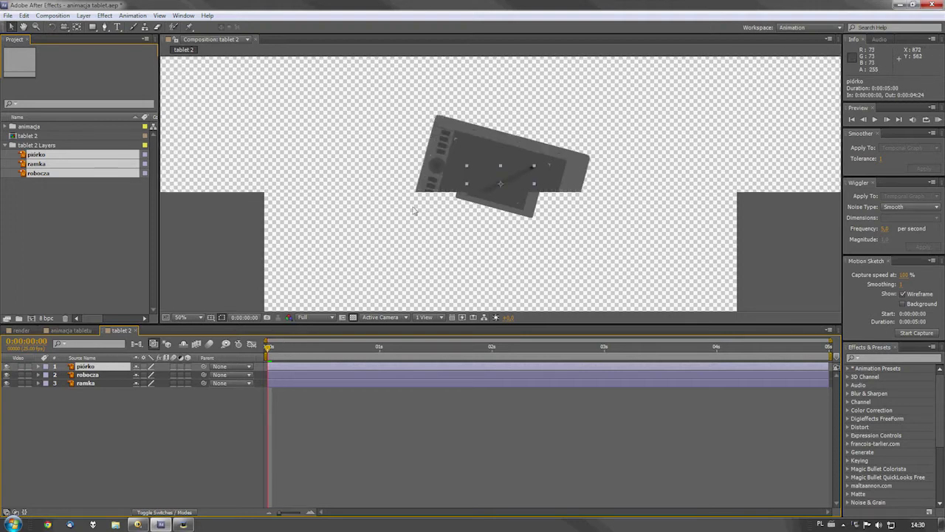
scroll(433, 185, "up", 4)
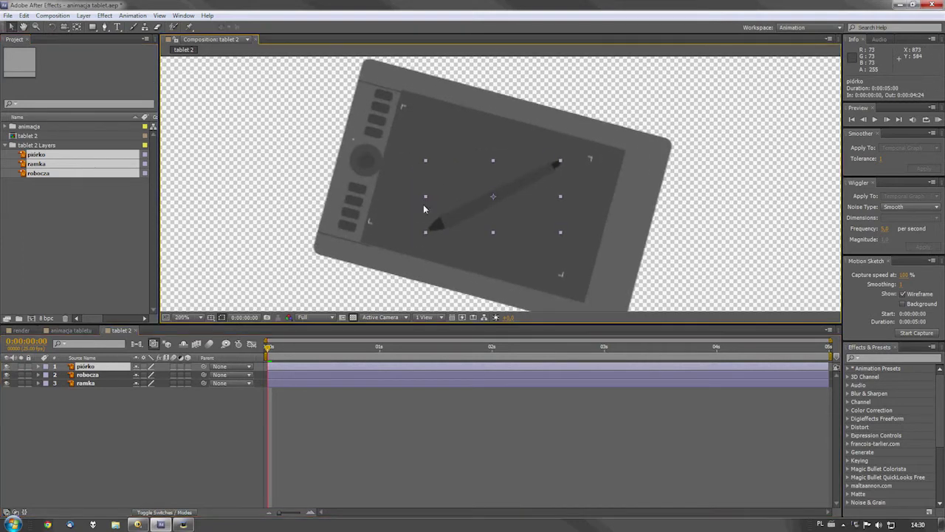
left_click_drag(325, 330, 325, 350)
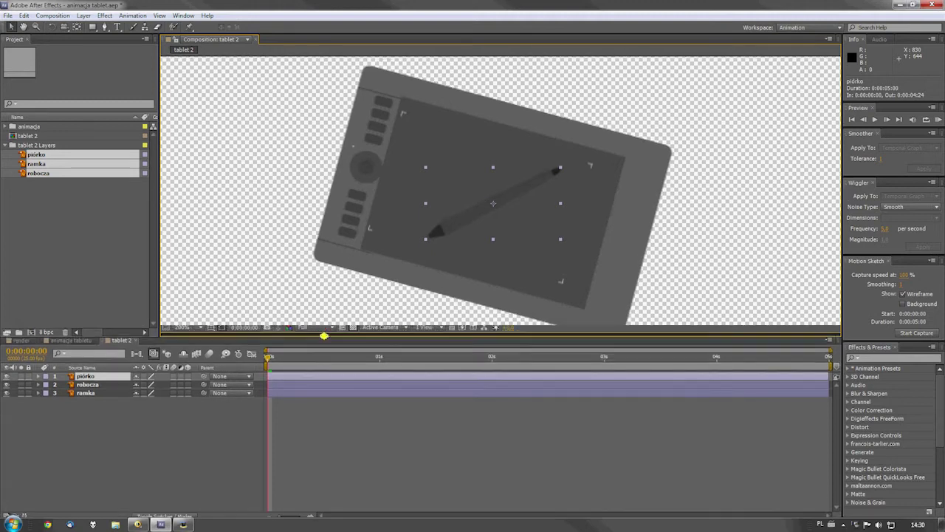
left_click(94, 395)
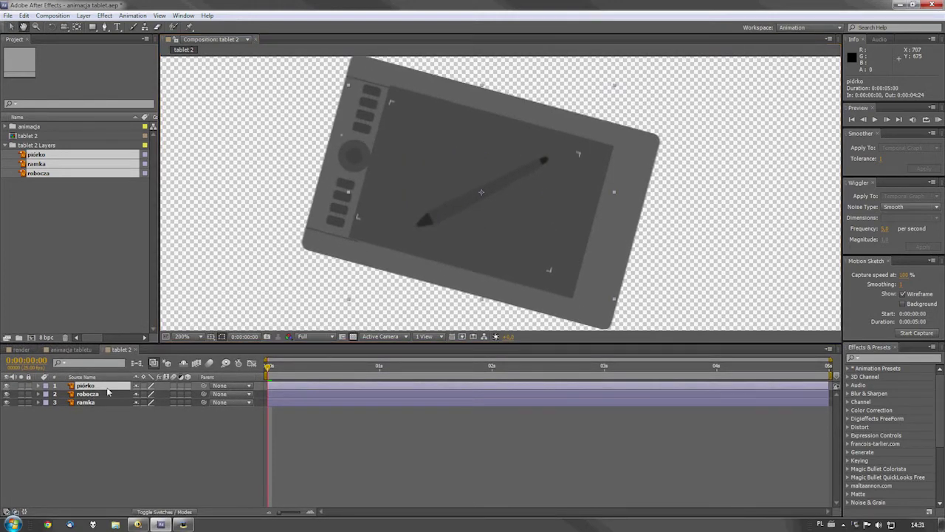
left_click(146, 471)
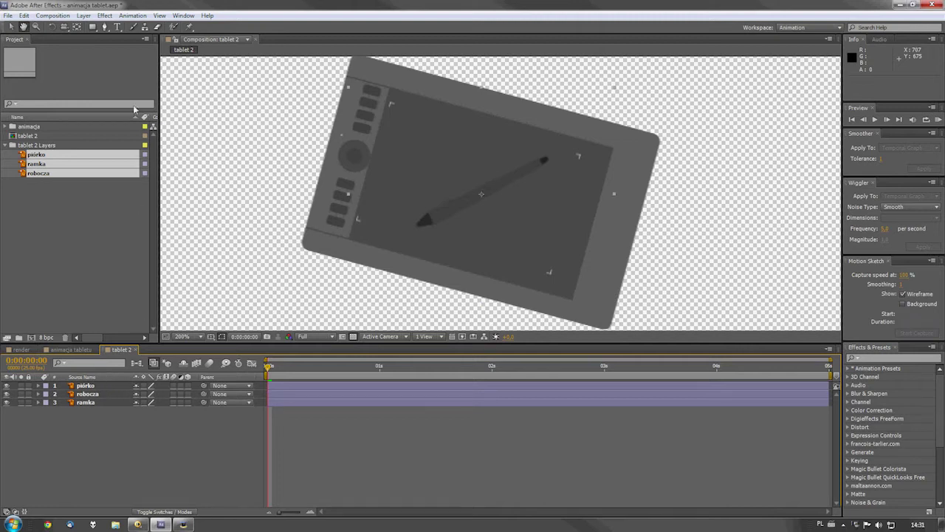
With the Pen tool, trace a closed four-corner shape around the tablet screen.
left_click(104, 26)
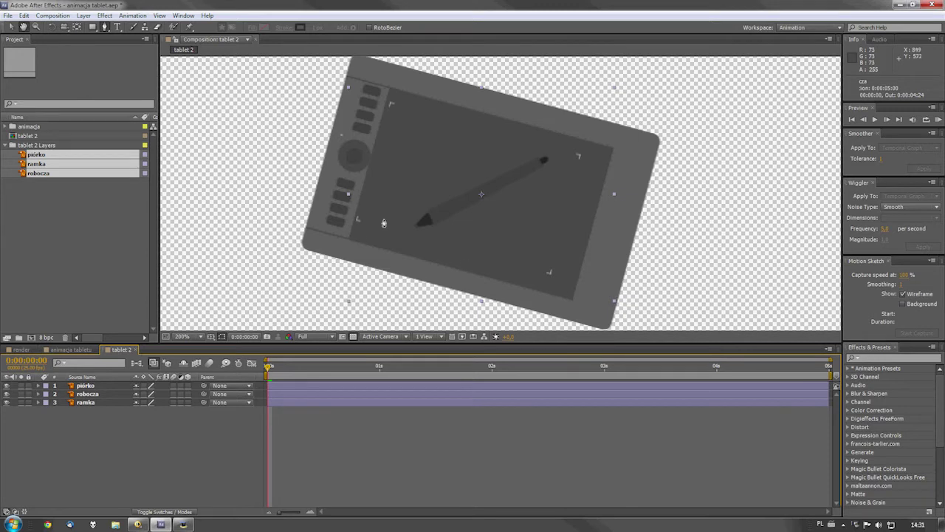
left_click(348, 239)
key("ctrl+z")
left_click(172, 447)
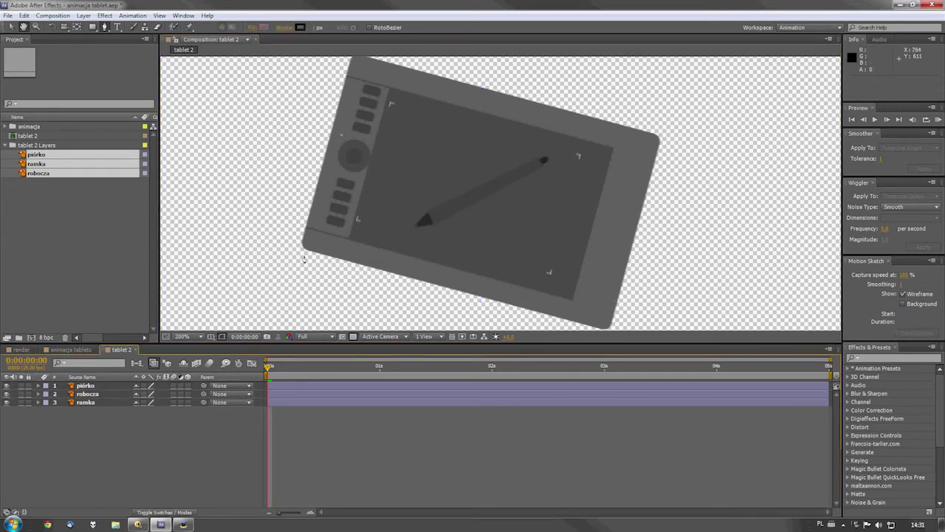
left_click(349, 239)
left_click(390, 91)
left_click(611, 149)
left_click(572, 299)
left_click(349, 239)
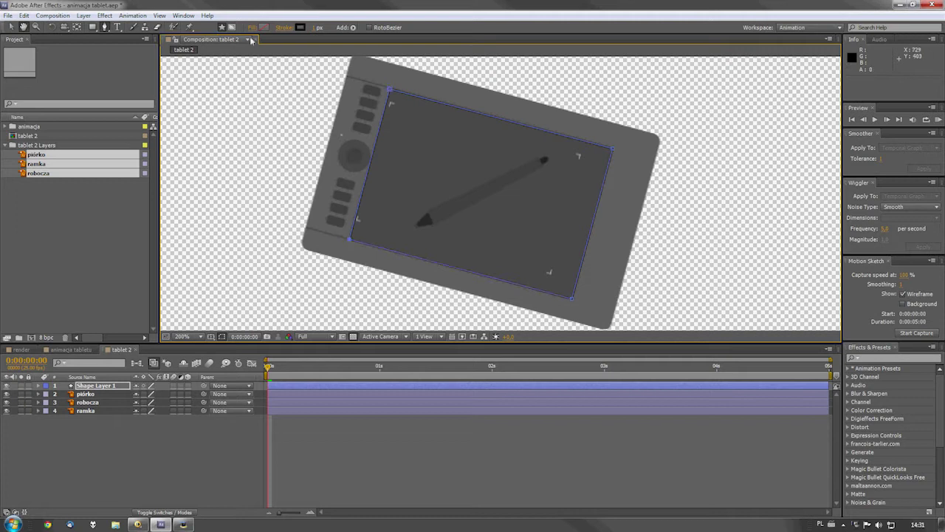
Set the new shape's stroke colour to white (FFFFFF).
left_click(300, 27)
left_click(651, 145)
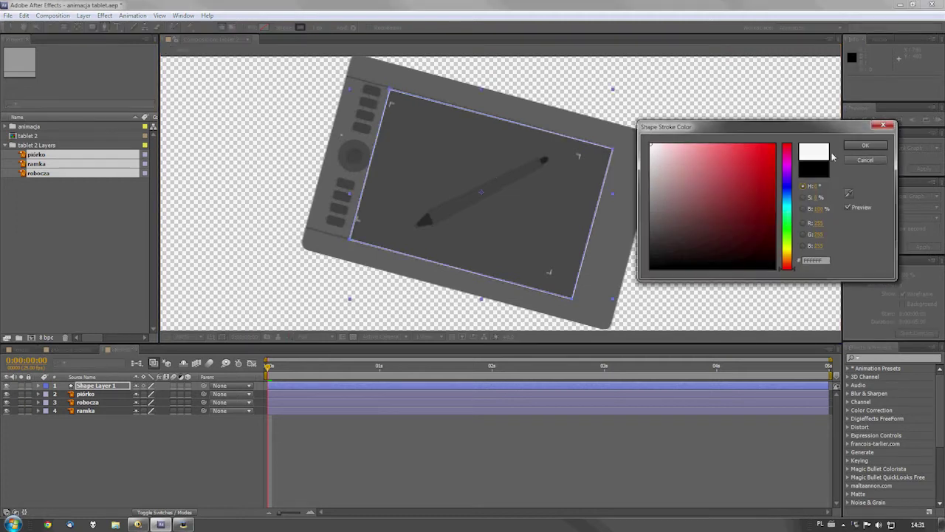
left_click(866, 146)
Turn Shape Layer 1's Stroke 1 into a dashed line and preview it.
left_click(39, 386)
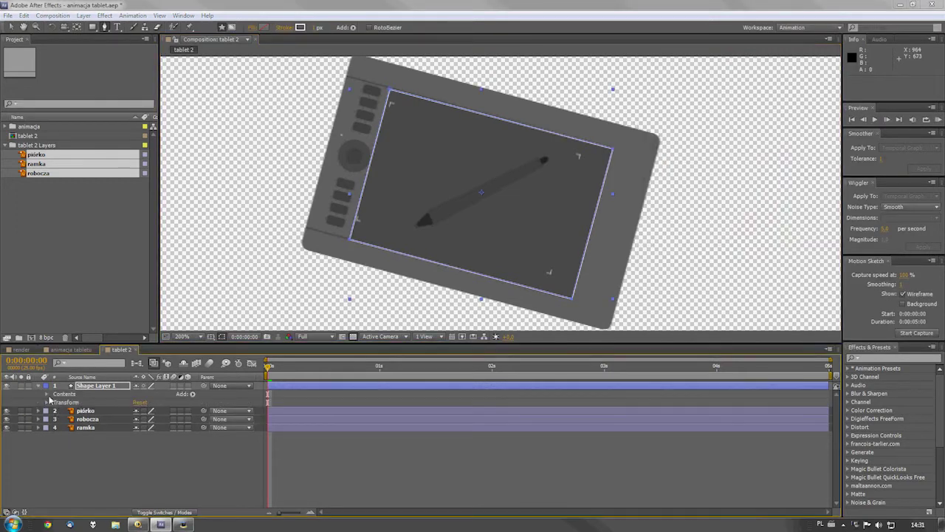
left_click(46, 395)
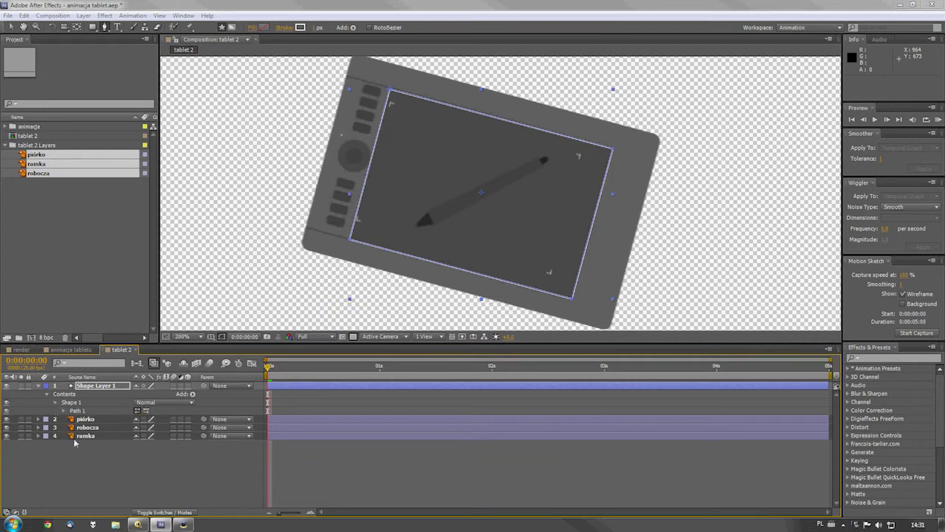
left_click(56, 403)
left_click(64, 428)
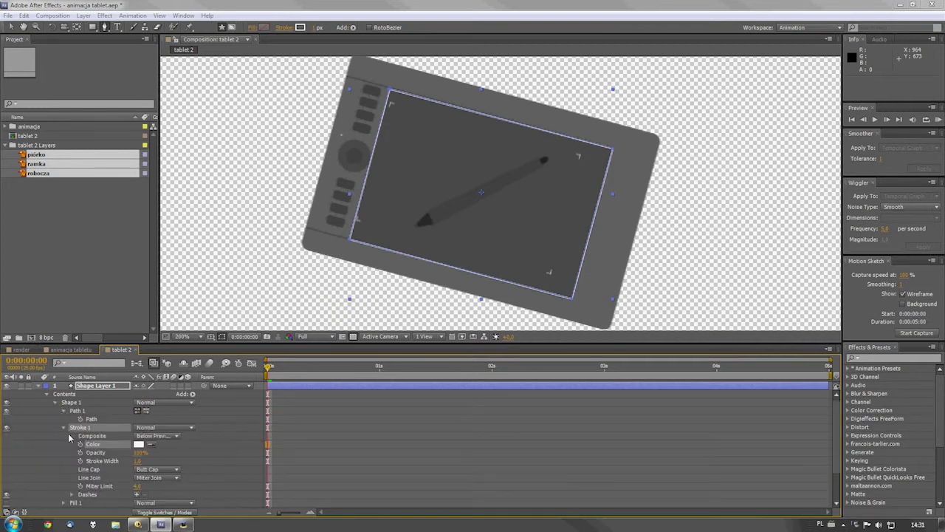
scroll(192, 465, "down", 3)
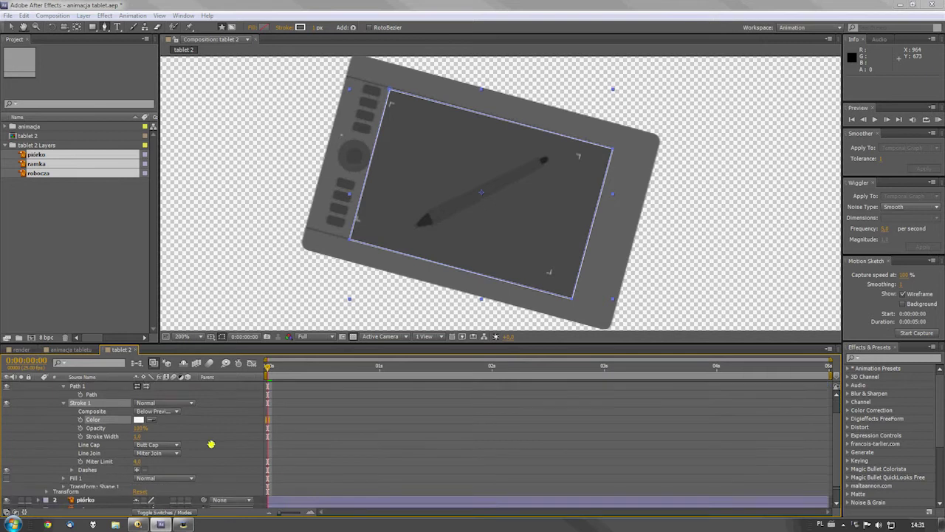
left_click(136, 464)
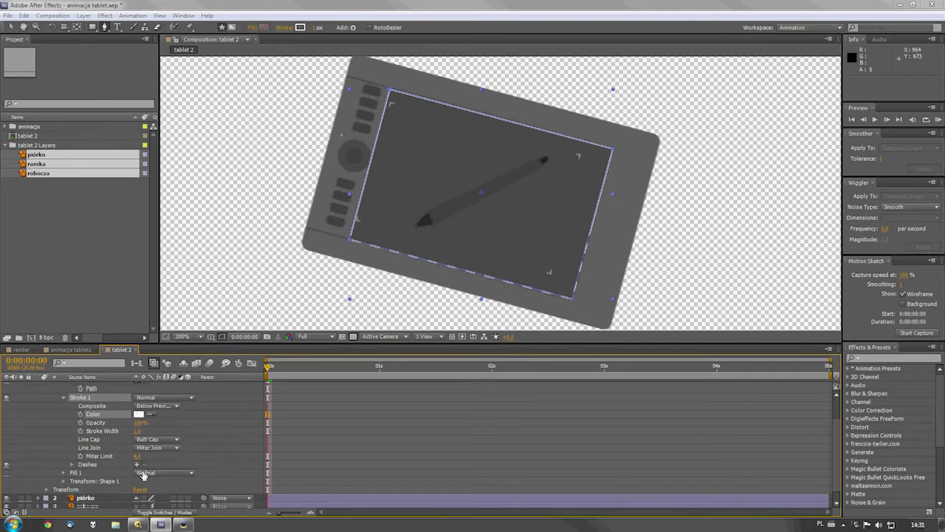
left_click(228, 338)
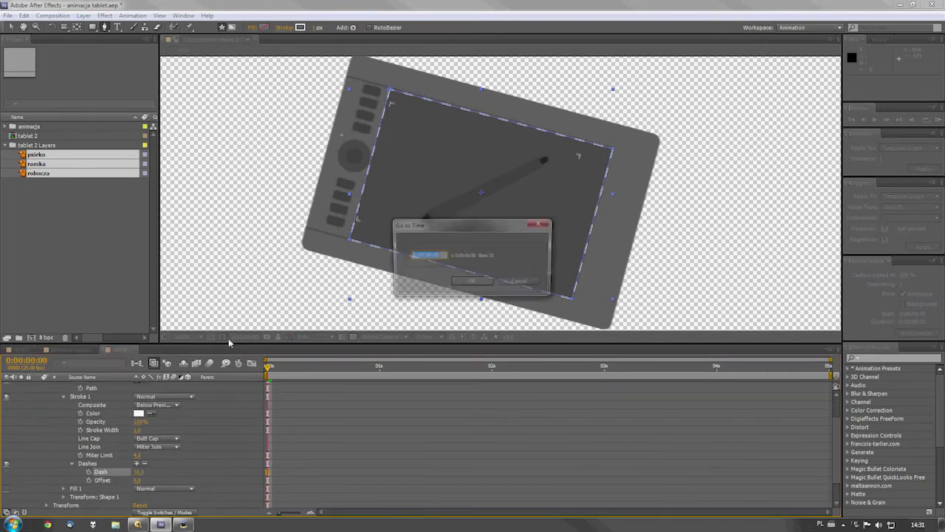
left_click(517, 285)
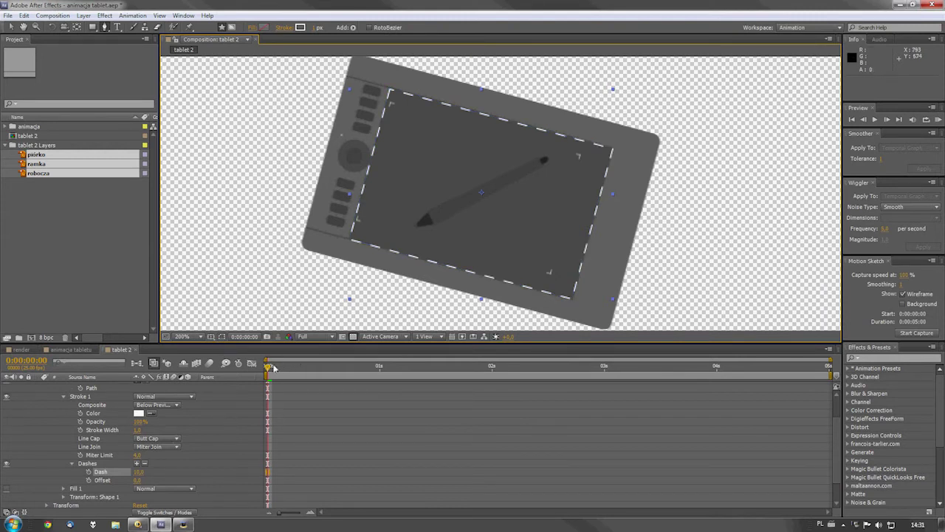
left_click_drag(268, 371, 145, 418)
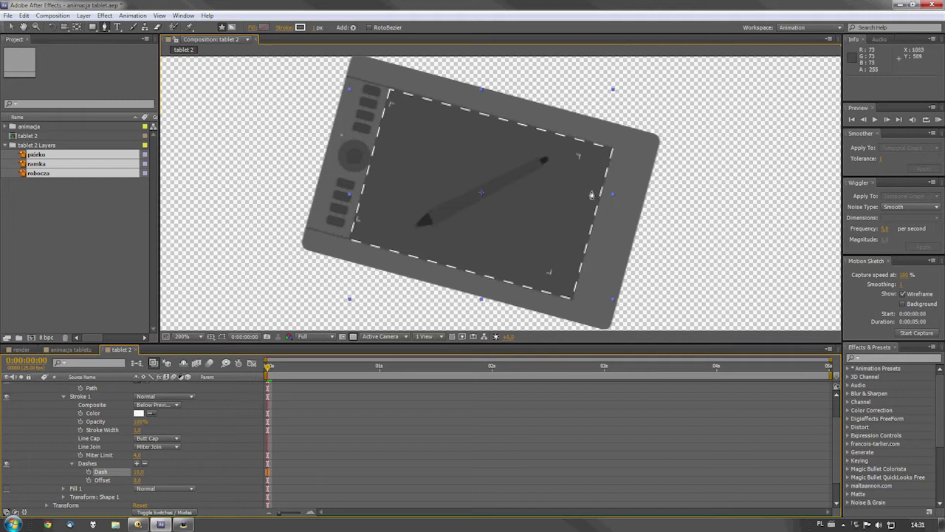
Set the Dash length to 5, adjust the gap, and remove the extra Dash entry.
left_click(137, 464)
left_click(137, 464)
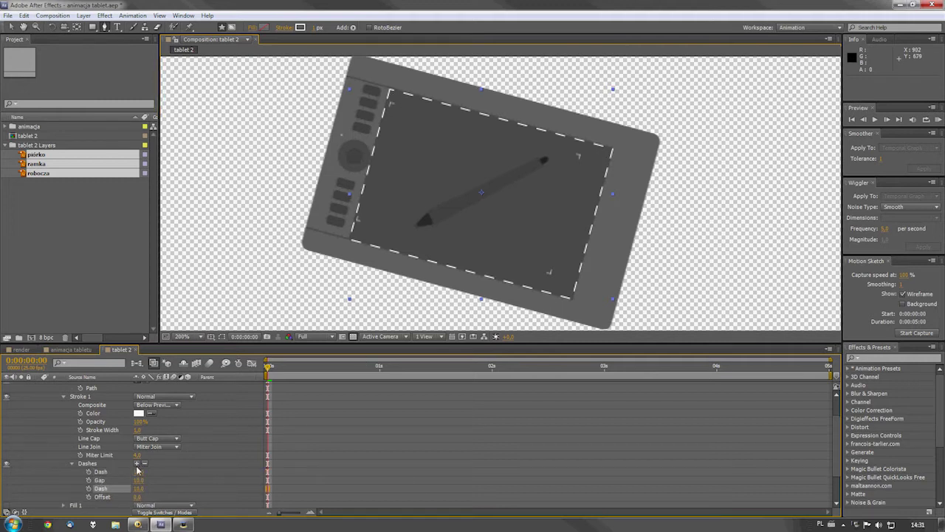
left_click(140, 471)
type("5")
key("Return")
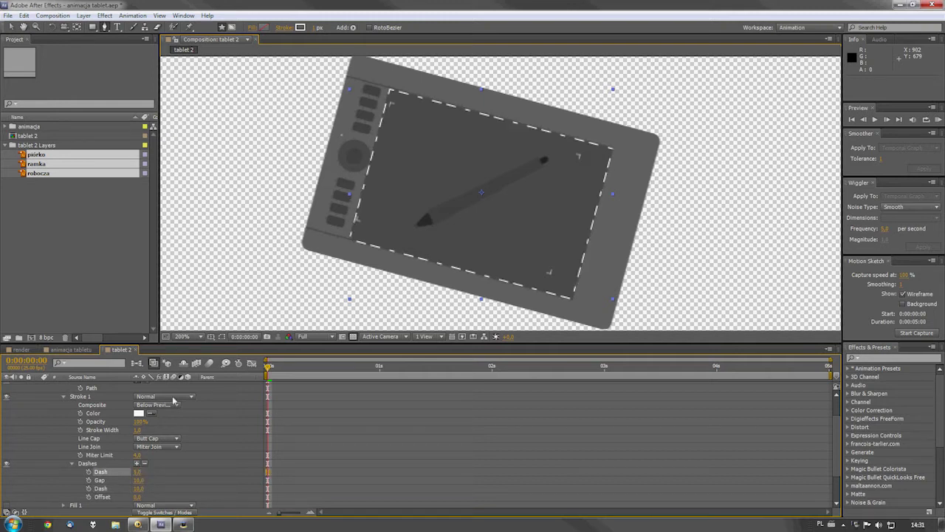
left_click_drag(137, 480, 135, 481)
left_click(105, 489)
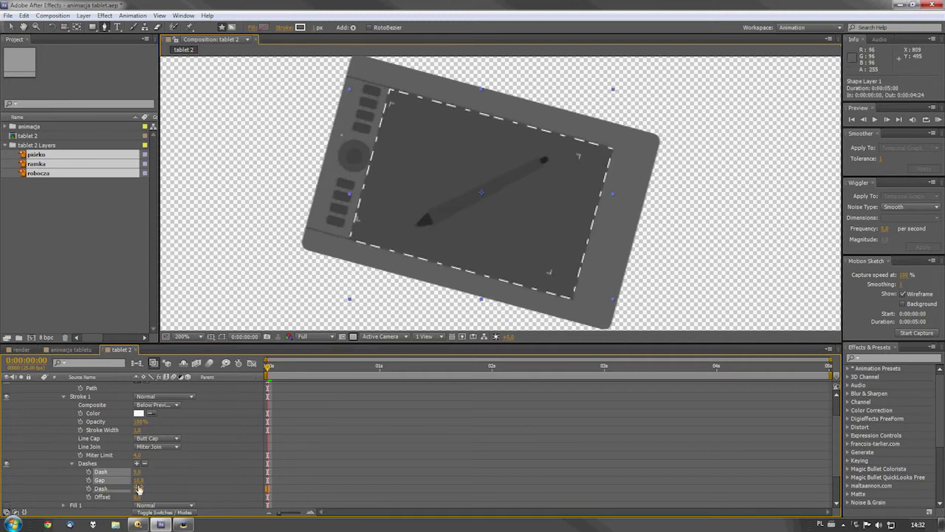
left_click(103, 489)
left_click(145, 463)
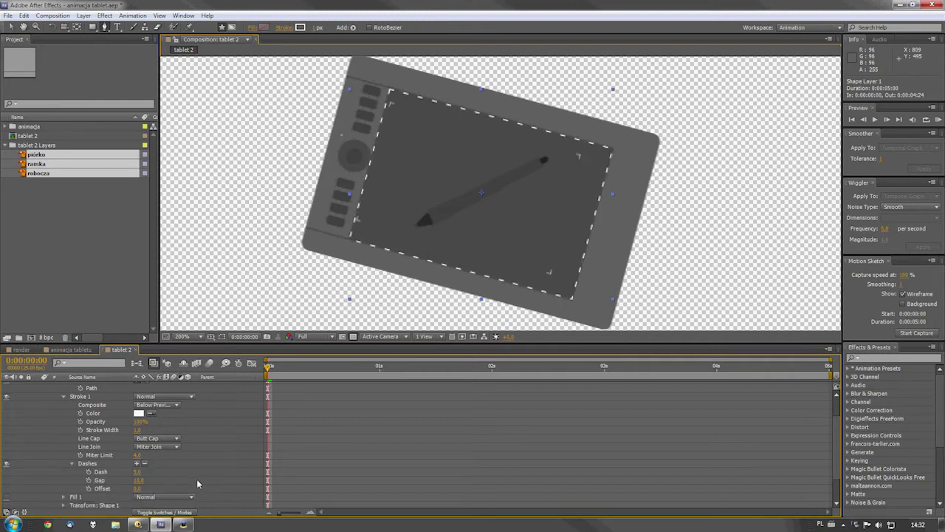
Lengthen the dashes slightly, set the Gap to 4, and reselect Shape Layer 1.
left_click(138, 473)
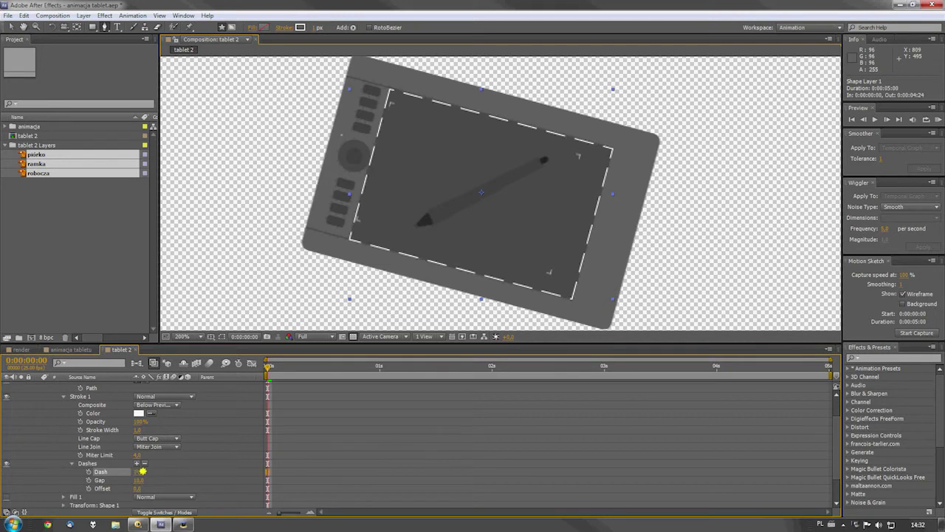
left_click_drag(135, 473, 137, 474)
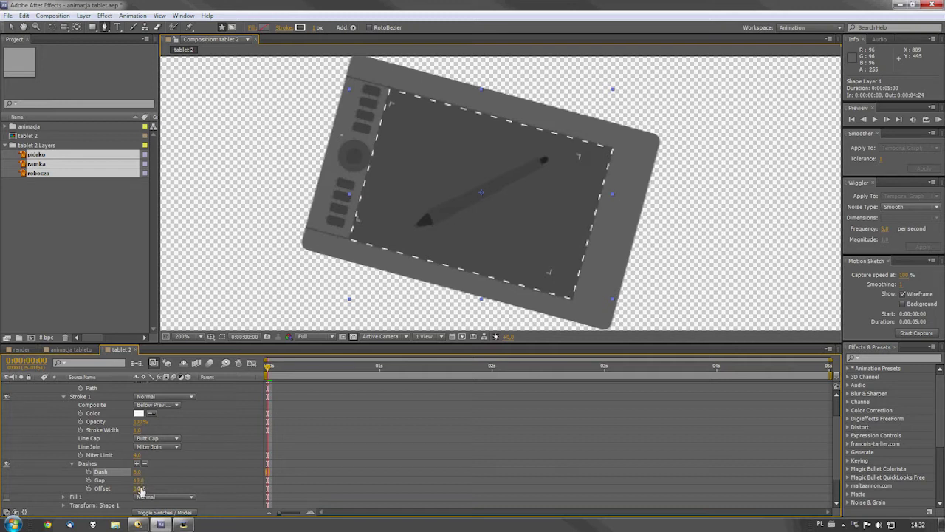
left_click(139, 480)
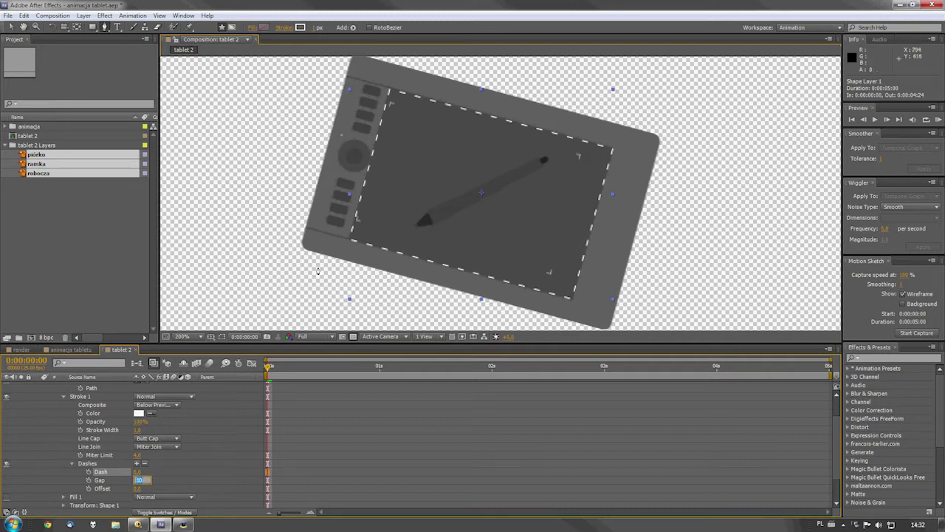
type("4")
key("Return")
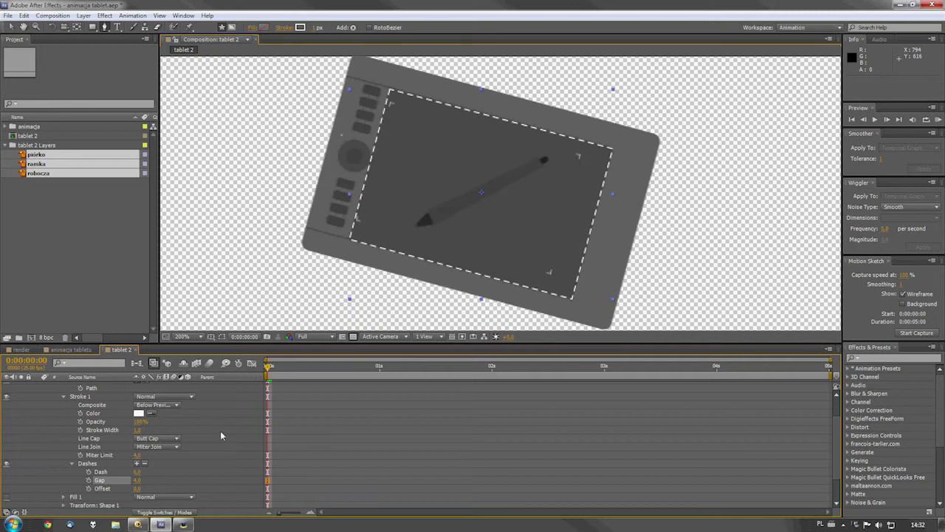
left_click(212, 462)
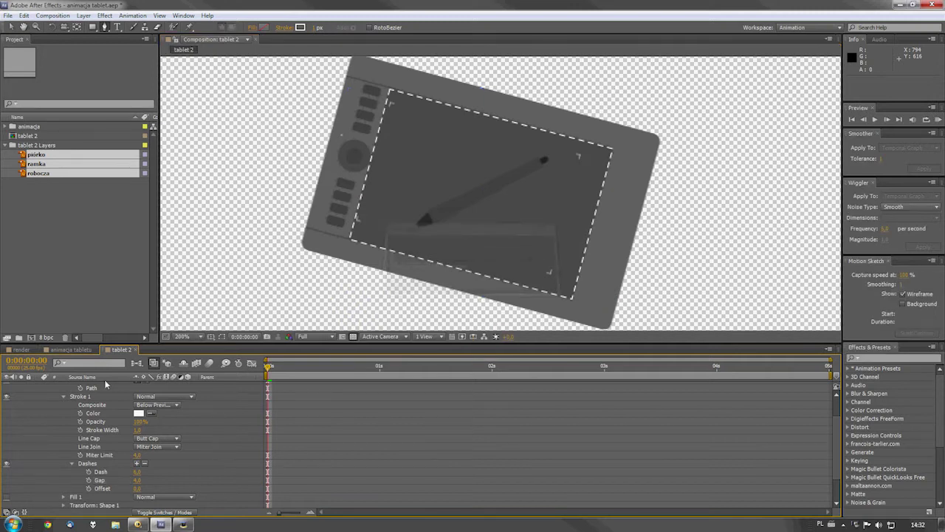
scroll(118, 401, "up", 3)
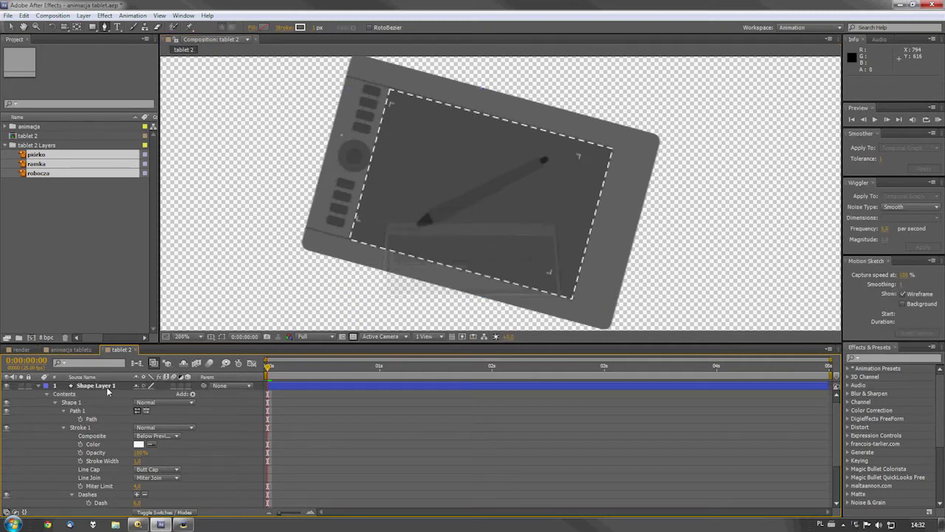
left_click(106, 386)
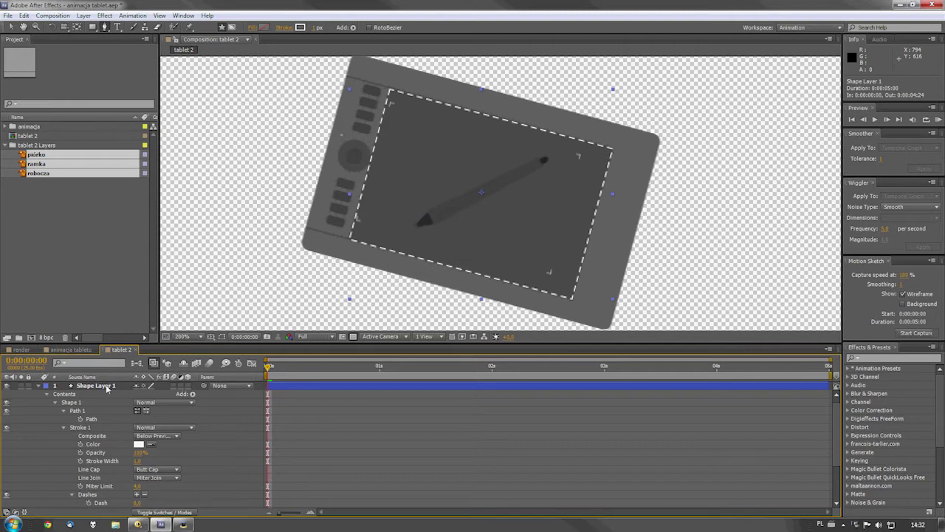
Make the outline's bottom-left corner the path's first vertex.
key("period")
key("Page_Down")
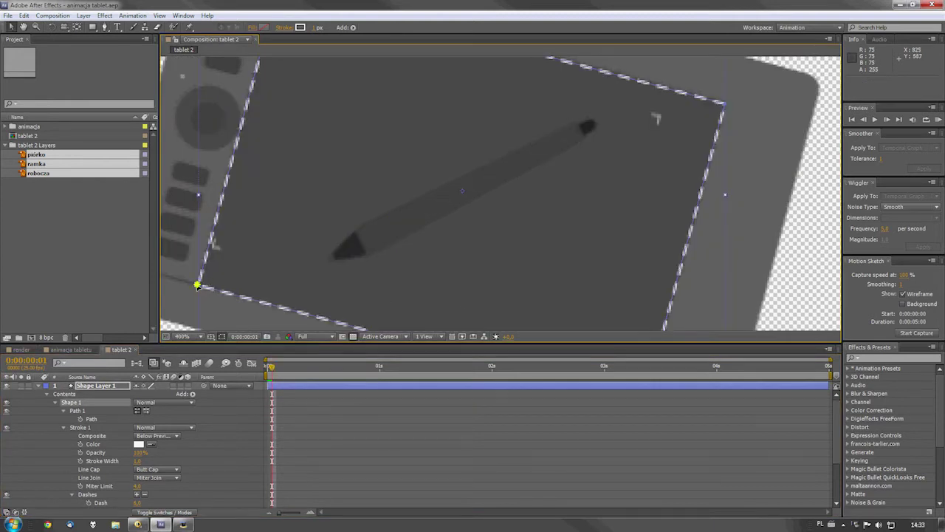
right_click(198, 288)
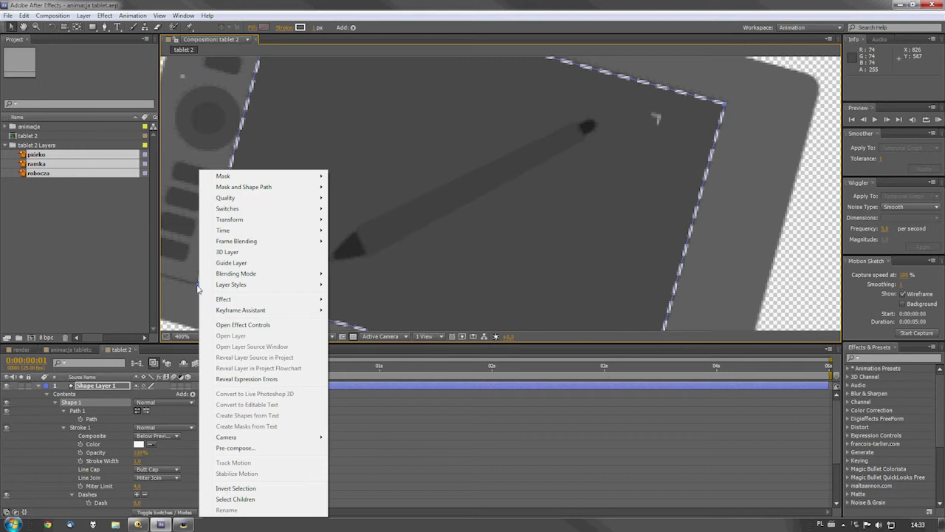
mouse_move(264, 189)
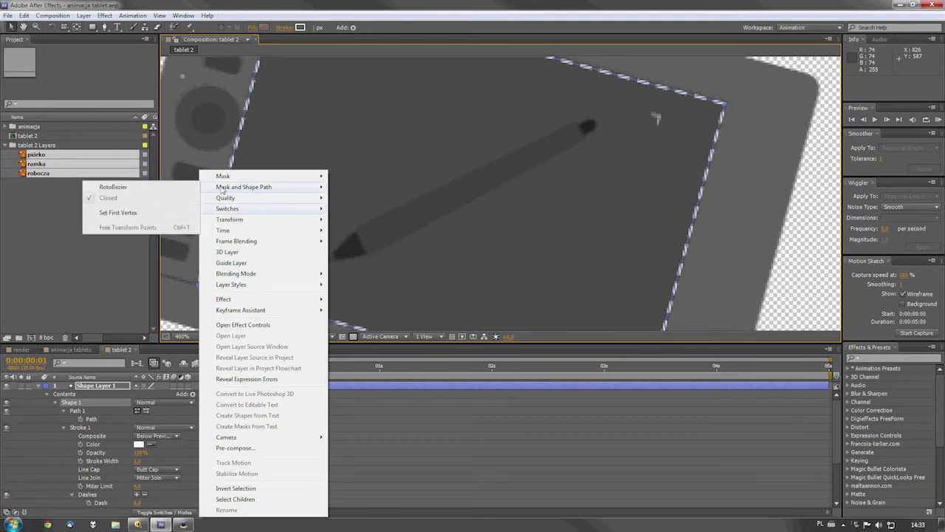
left_click(152, 214)
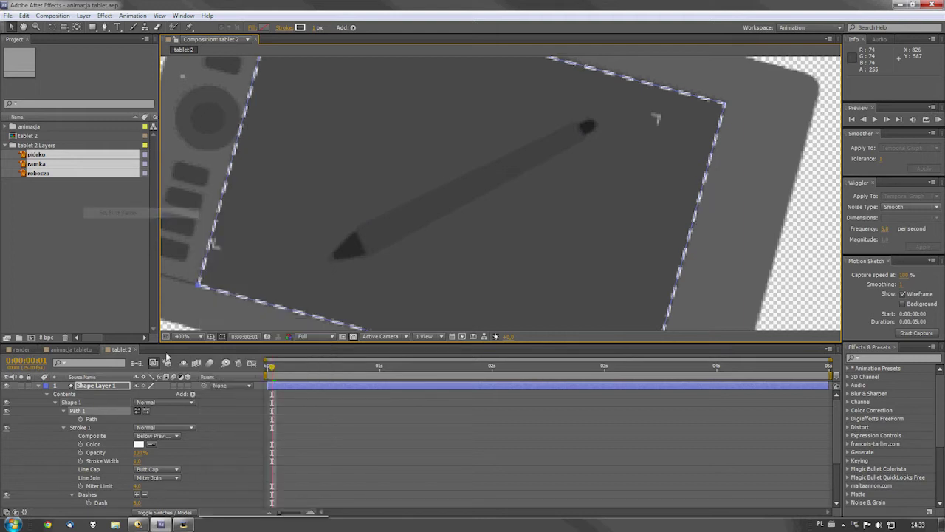
Add Trim Paths to Shape 1 and set a Start keyframe at frame 0.
left_click(193, 393)
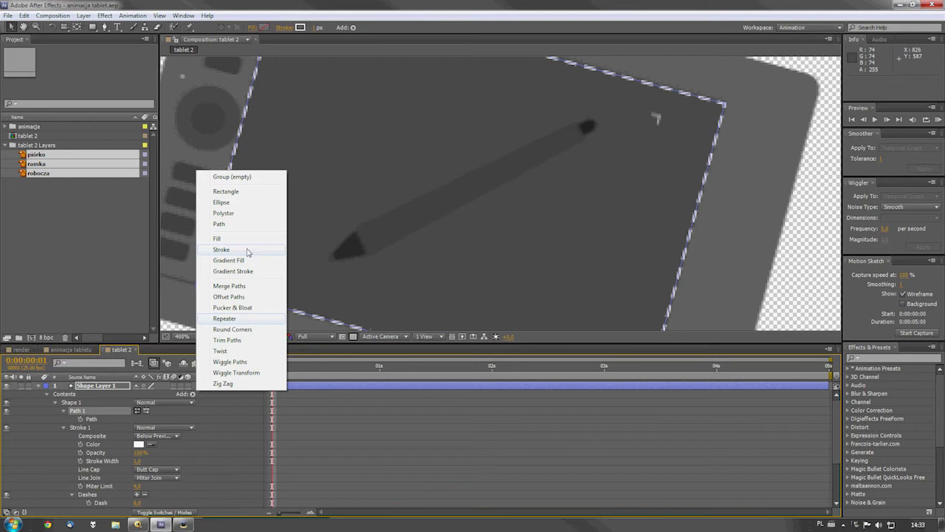
left_click(236, 340)
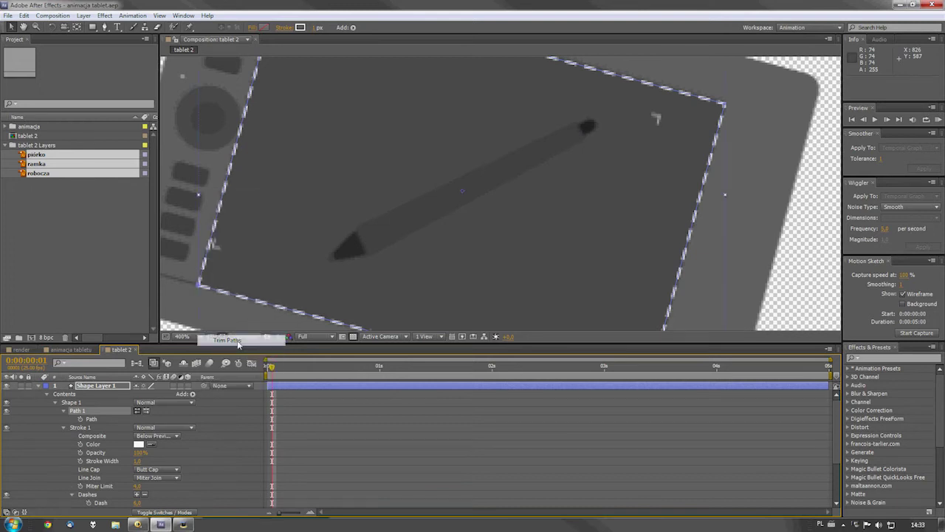
left_click(63, 436)
left_click(63, 428)
left_click(80, 436)
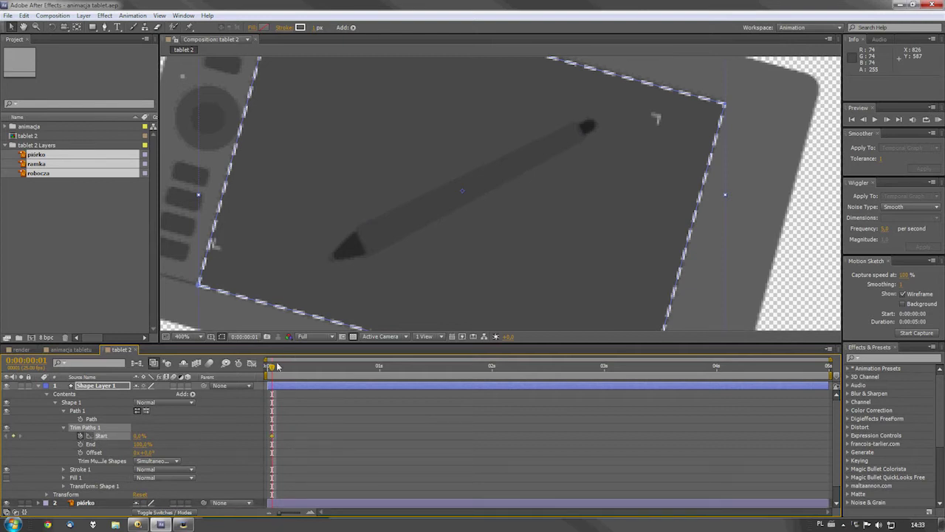
left_click_drag(273, 370, 270, 373)
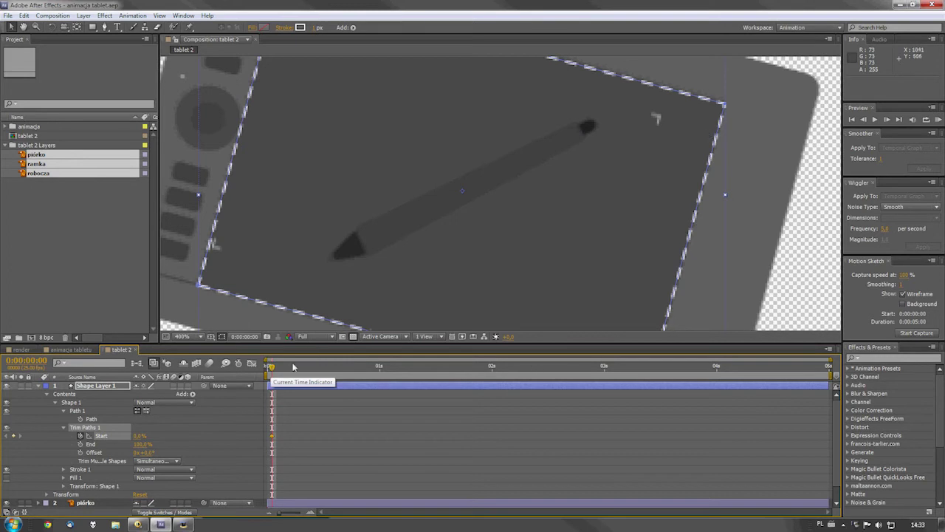
Animate Trim Paths Start from 100% at the first keyframe to 0% at frame 22.
key("comma")
left_click_drag(276, 367, 367, 379)
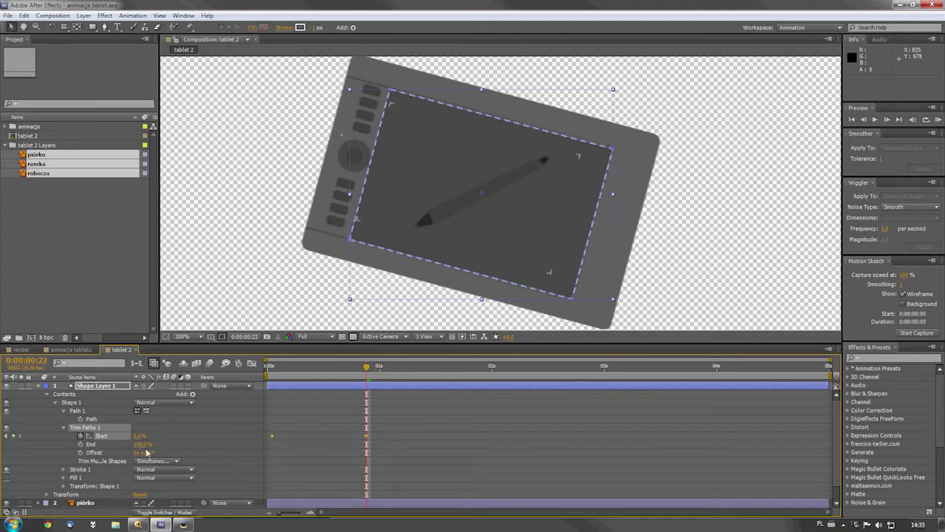
left_click(9, 437)
left_click_drag(136, 436, 191, 435)
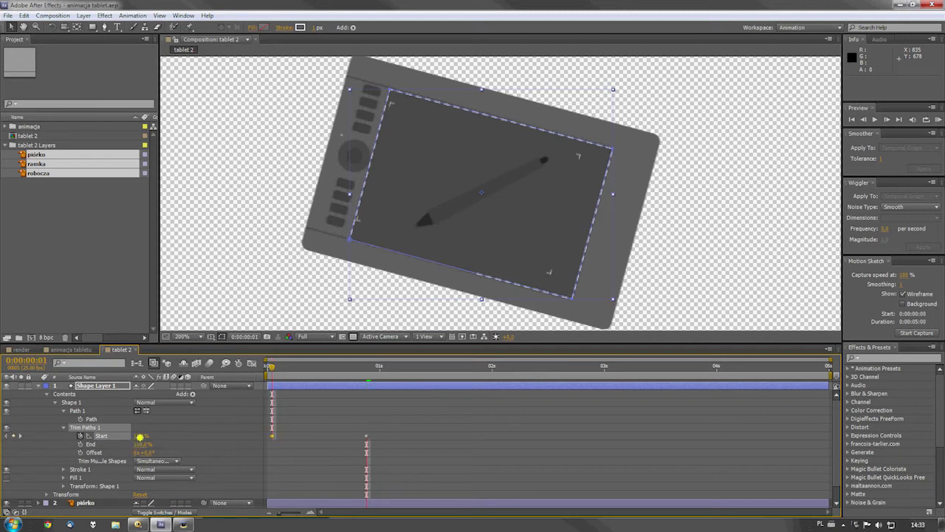
left_click(251, 435)
Preview the draw-on at frame 17 and move Shape Layer 1 below the piórko layer.
mouse_move(271, 366)
left_mouse_down()
mouse_move(346, 371)
mouse_move(268, 372)
mouse_move(309, 370)
left_mouse_up()
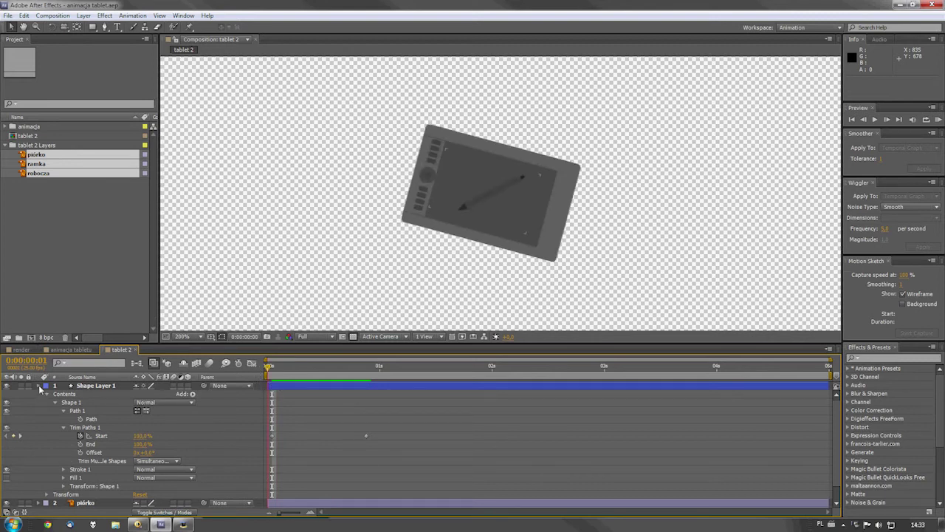
left_click(39, 389)
left_click_drag(94, 386, 100, 405)
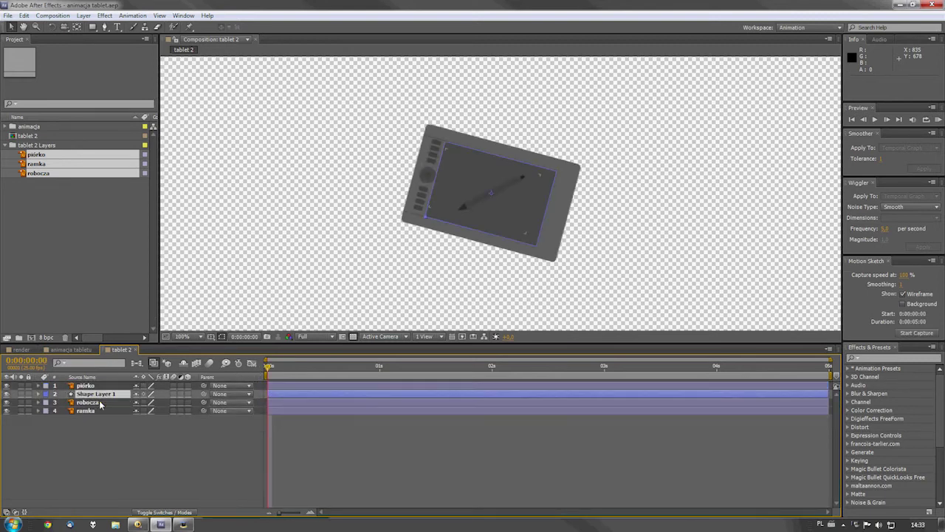
Reveal Shape Layer 1's Start keyframes with U and shift both later, to begin around frame 21.
left_click(112, 395)
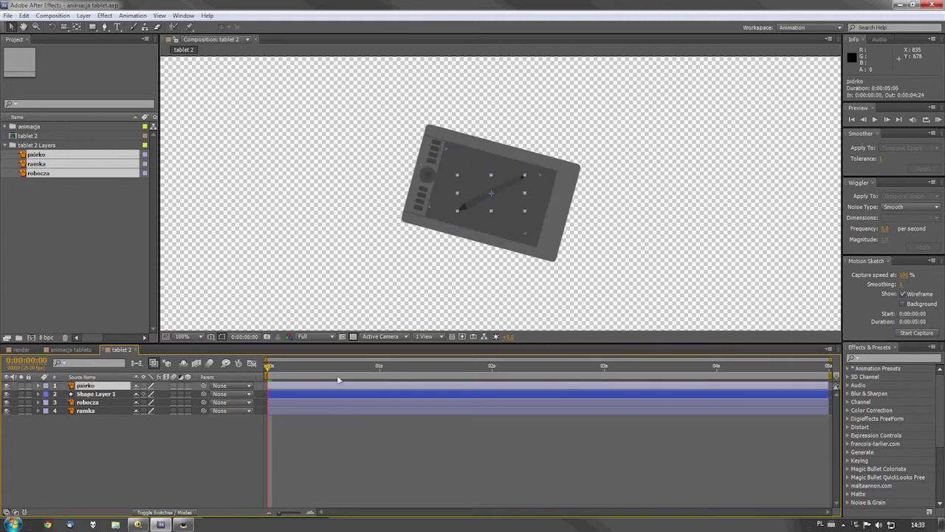
key("period")
key("period")
key("period")
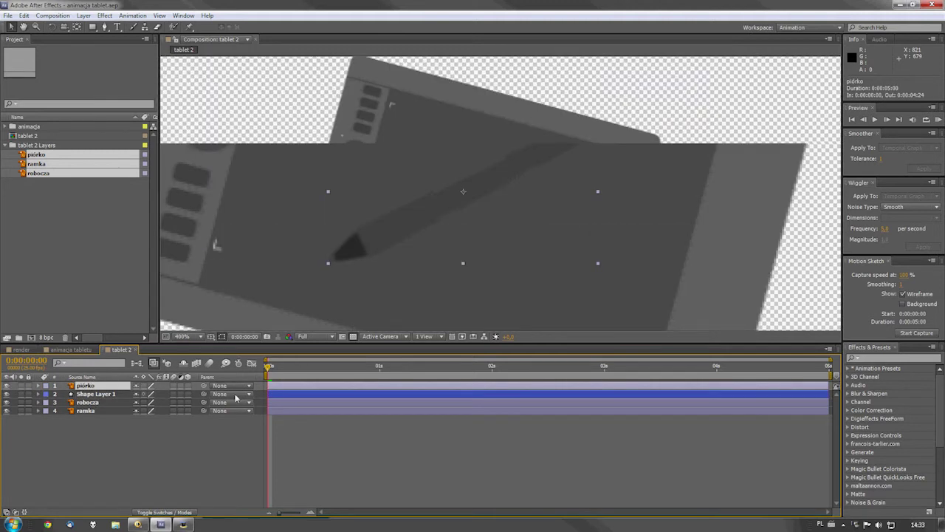
key("p")
left_click(117, 403)
key("comma")
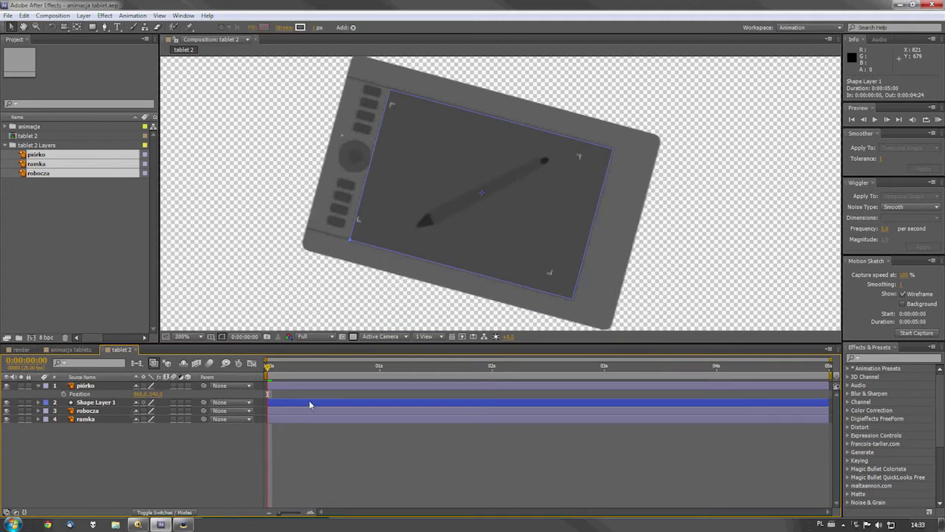
key("u")
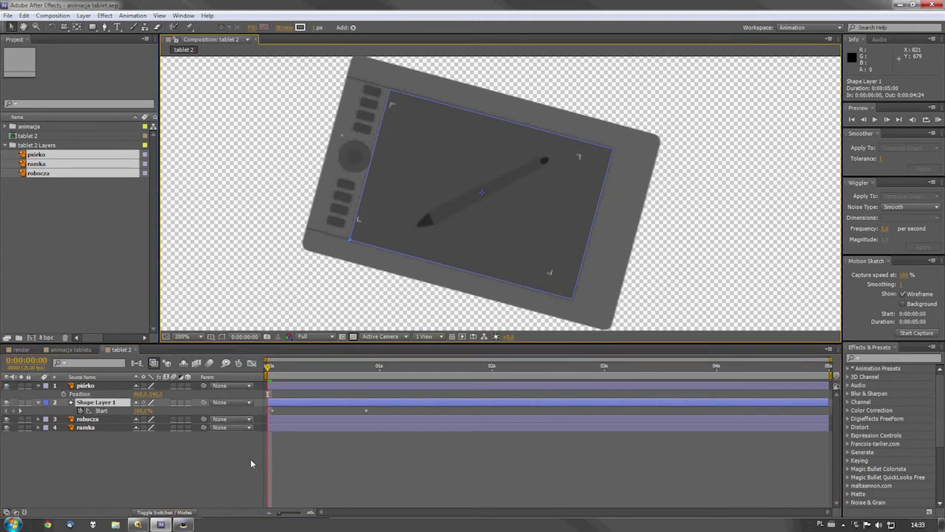
left_click_drag(375, 419, 277, 415)
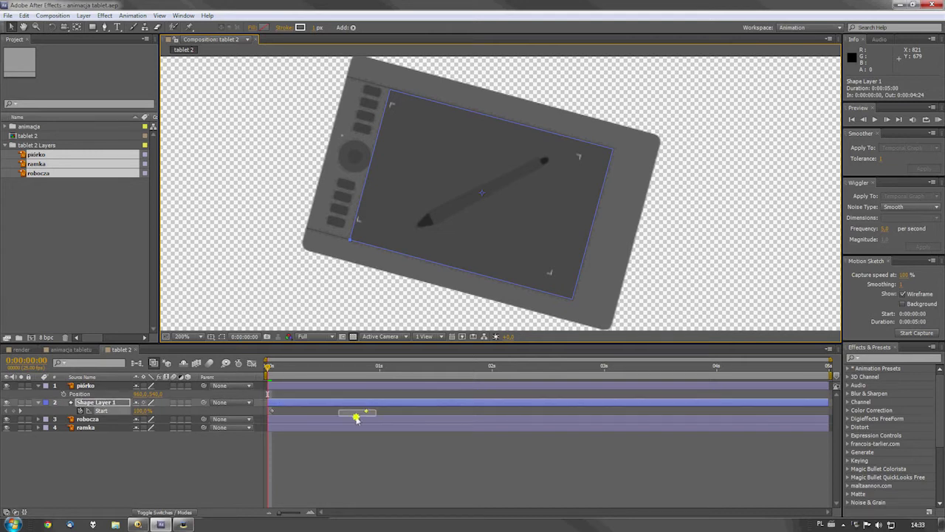
left_click_drag(363, 414, 269, 413)
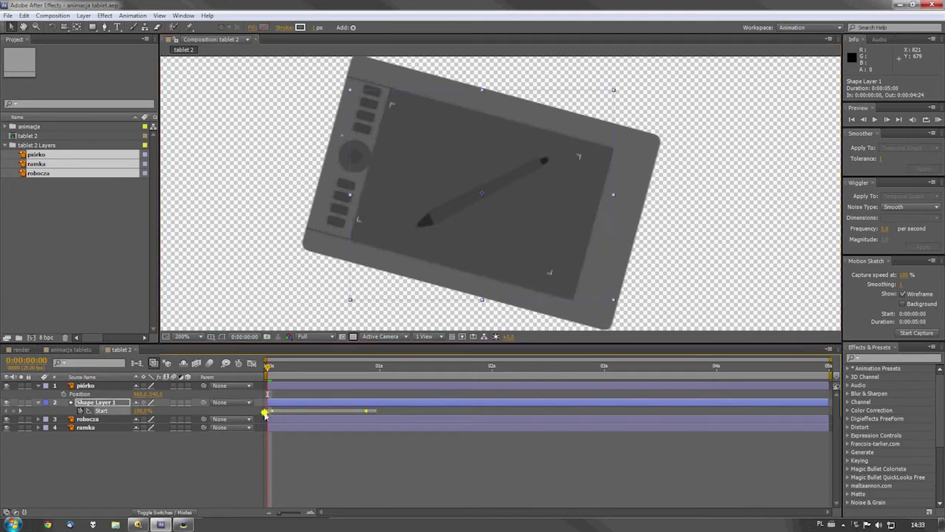
left_click(359, 446)
mouse_move(274, 367)
left_mouse_down()
mouse_move(327, 368)
mouse_move(269, 367)
left_mouse_up()
left_click(93, 385)
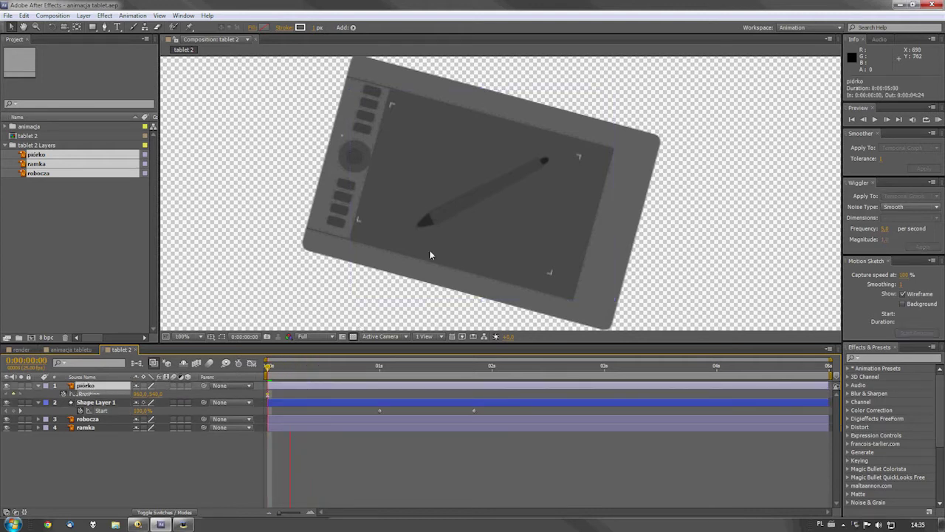
Move the pen off-screen right, key its Position at 1:00, and shift the Position and Start keyframes earlier.
scroll(432, 258, "down", 4)
left_click_drag(489, 198, 753, 146)
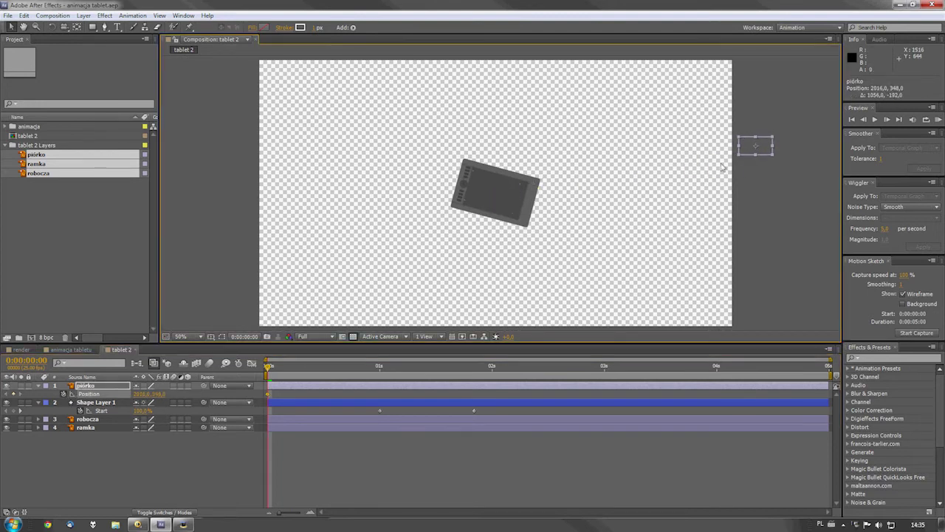
left_click_drag(269, 368, 380, 368)
left_click(14, 394)
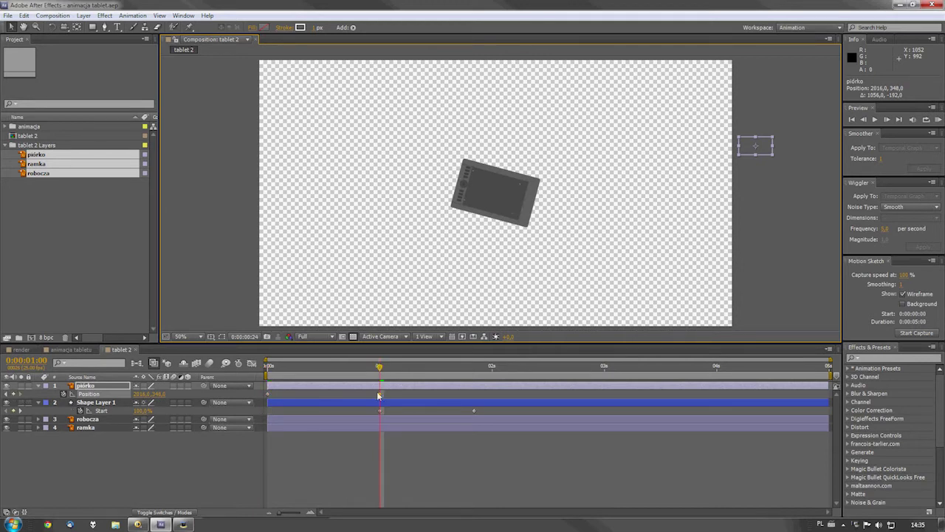
left_click_drag(378, 395, 512, 420)
mouse_move(380, 411)
left_mouse_down()
mouse_move(348, 412)
mouse_move(376, 413)
left_mouse_up()
key("Home")
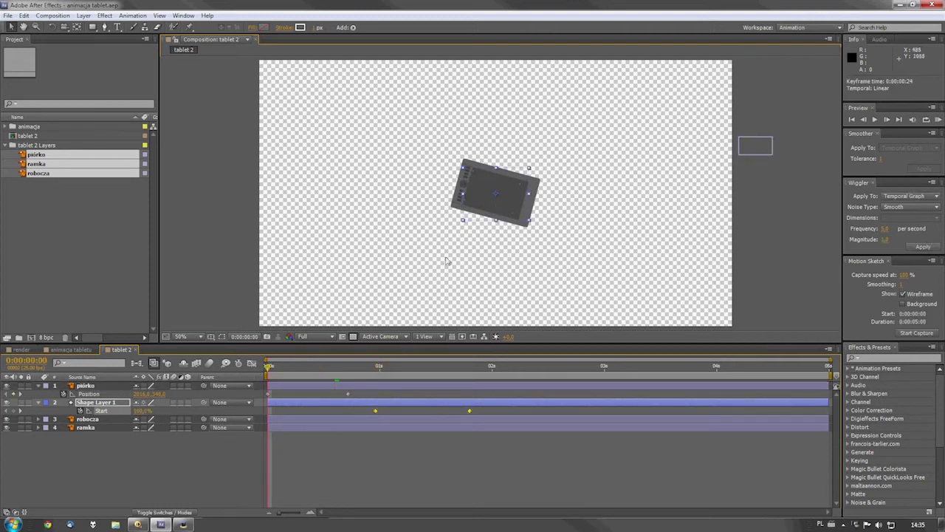
At frame 18, bring the pen onto the tablet at Position 892, 558.
left_click_drag(269, 366, 350, 366)
left_click(115, 387)
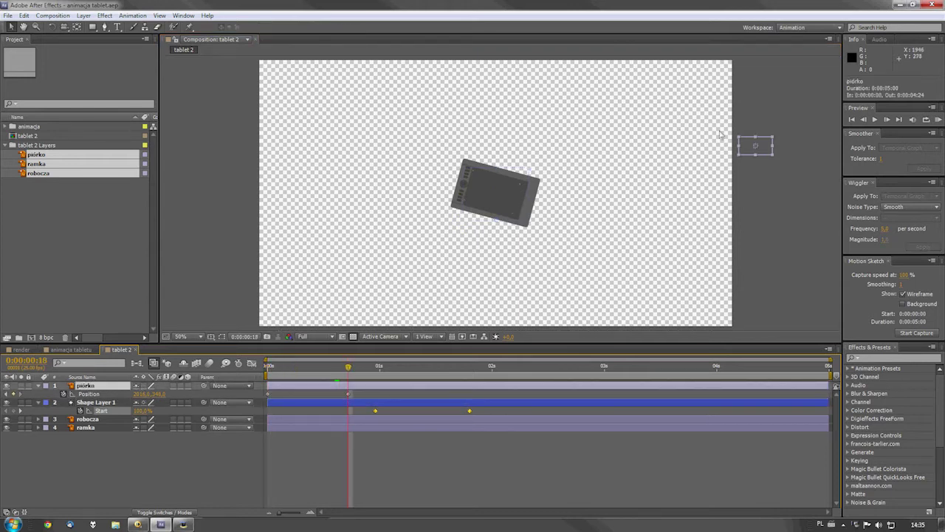
left_click_drag(768, 146, 493, 196)
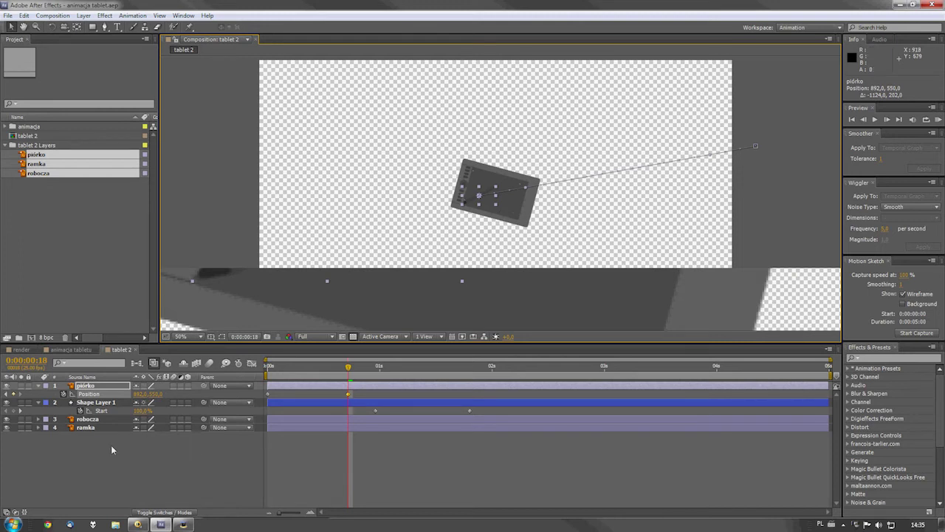
key("ctrl+a")
Show Scale on all layers and set piórko's Scale to 100.
key("s")
left_click(149, 393)
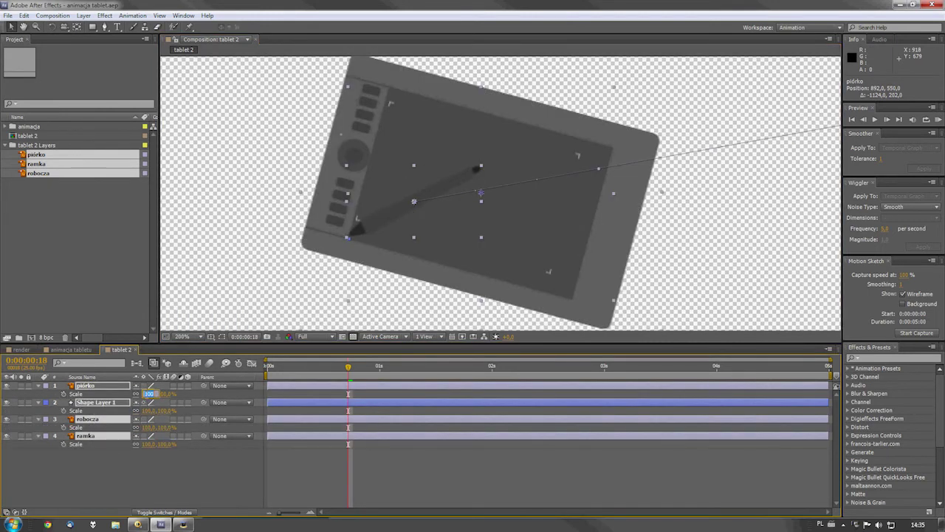
type("100")
key("Return")
left_click(311, 365)
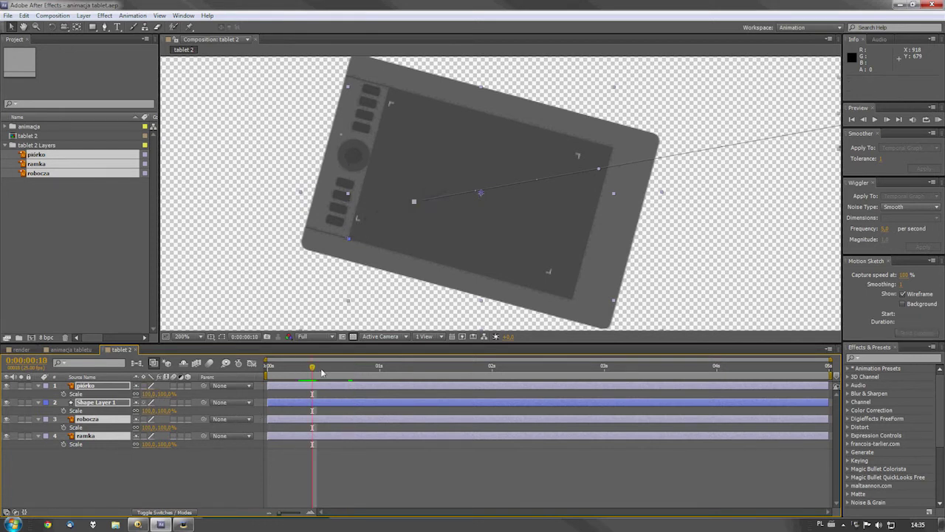
At frame 17, scale all four layers together to about 248% and view at 50%.
key("comma")
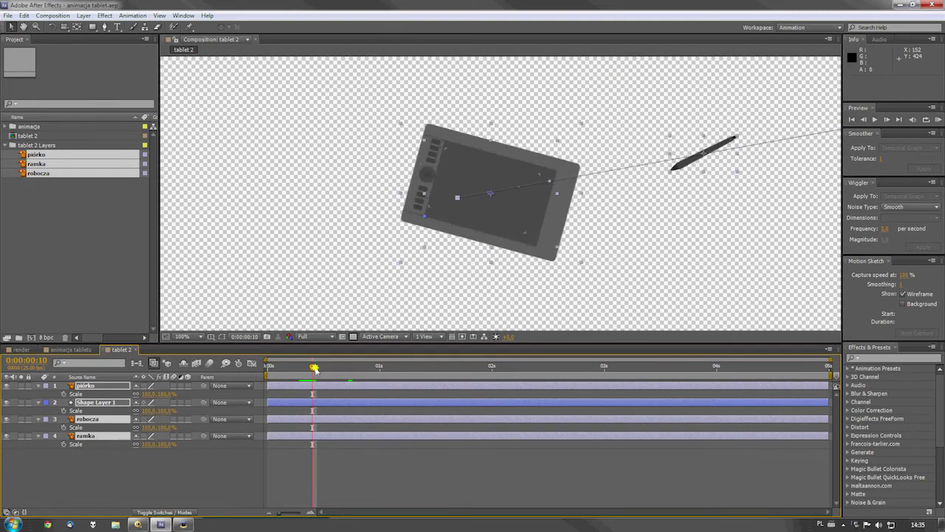
key("comma")
key("comma")
key("comma")
left_click_drag(313, 368, 344, 367)
left_click(133, 460)
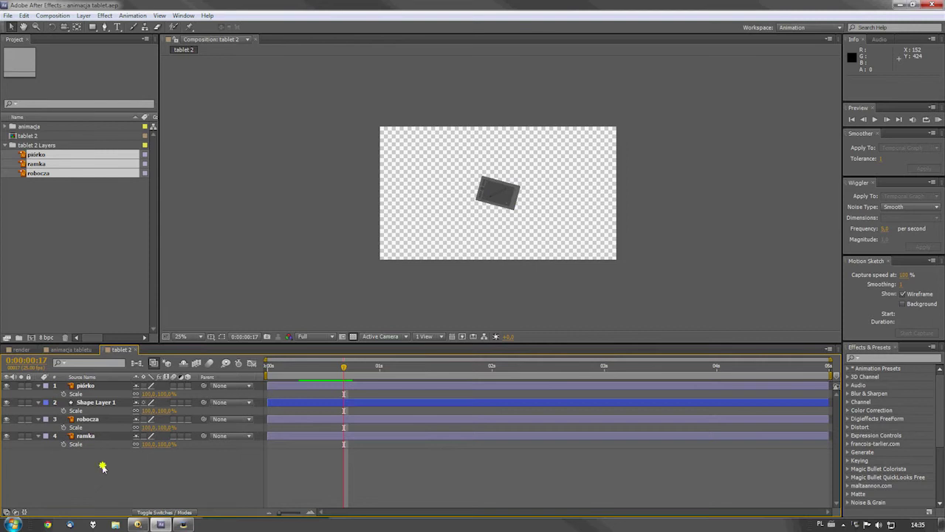
left_click_drag(103, 467, 96, 384)
mouse_move(150, 397)
left_mouse_down()
mouse_move(199, 393)
mouse_move(177, 393)
left_mouse_up()
left_click(202, 456)
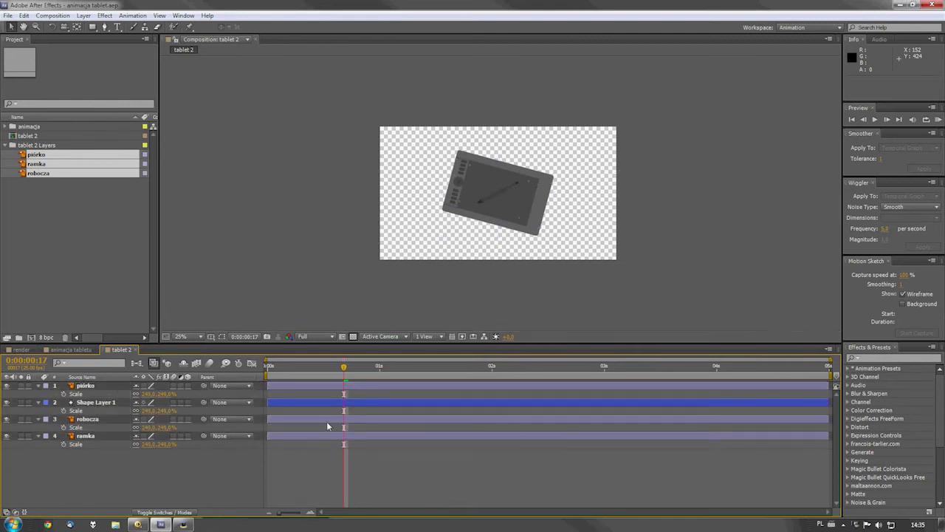
key("period")
Key the pen's Position at 0:19, moved slightly left, and again at 1:00.
left_click(106, 395)
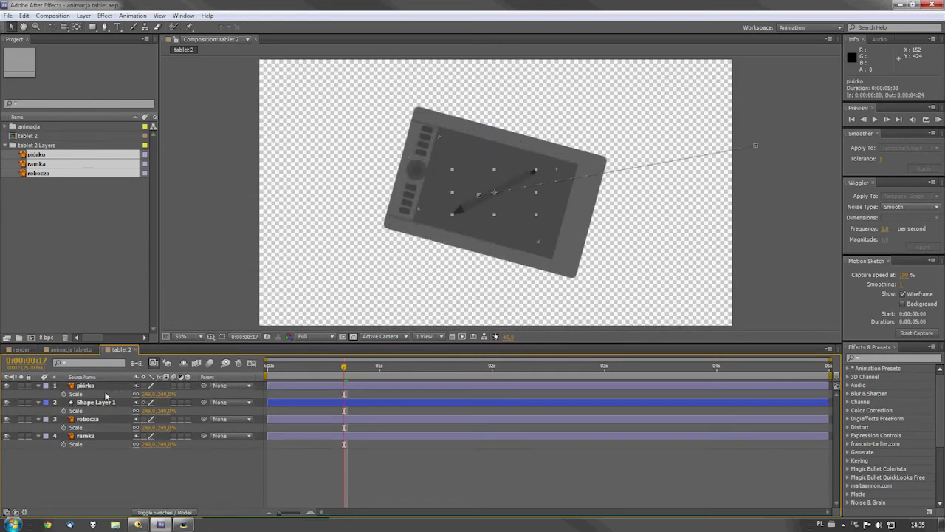
key("p")
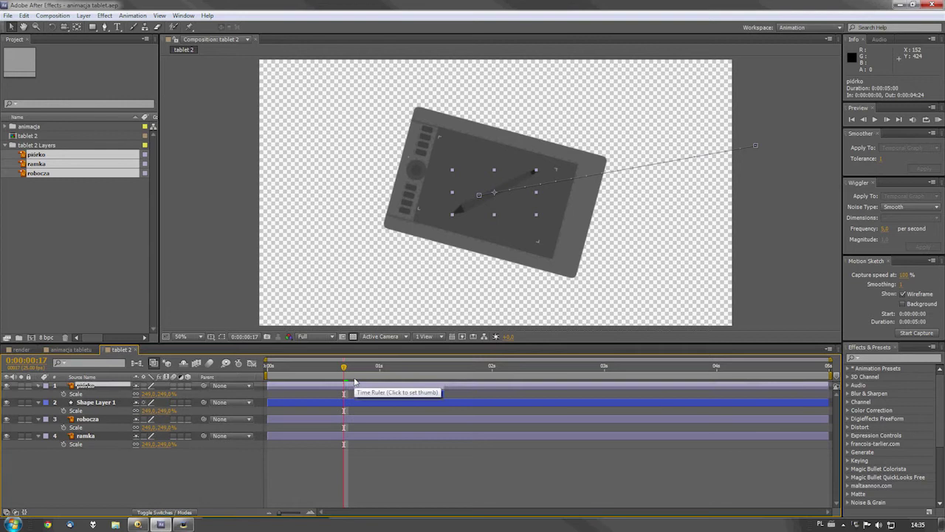
left_click_drag(347, 377, 351, 371)
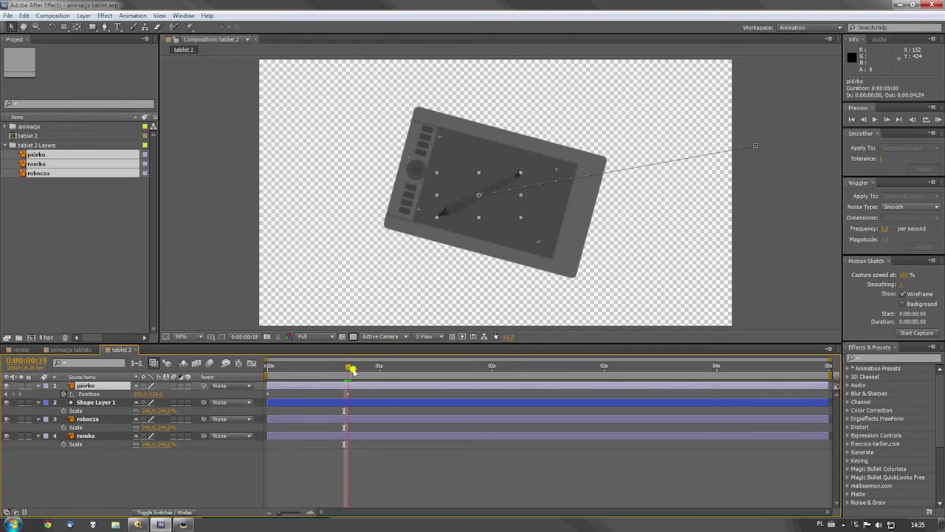
left_click_drag(465, 203, 444, 207)
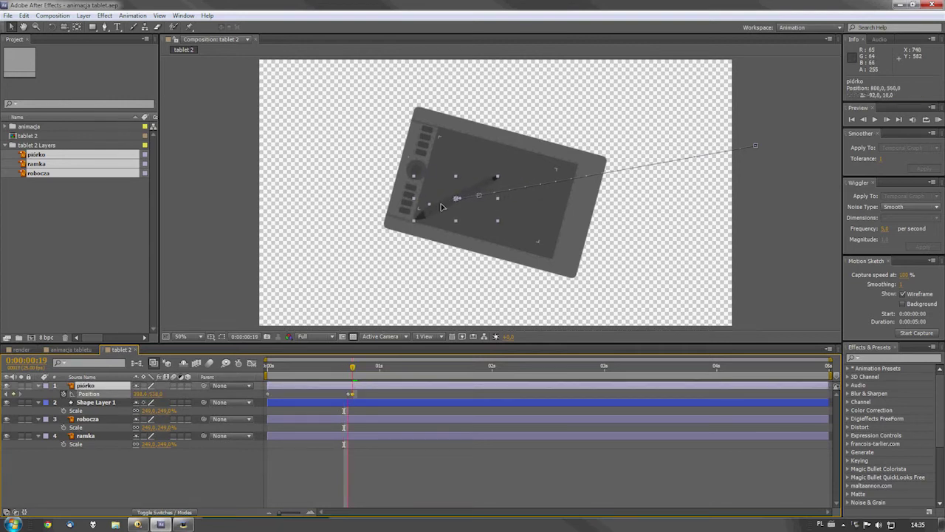
left_click(89, 406)
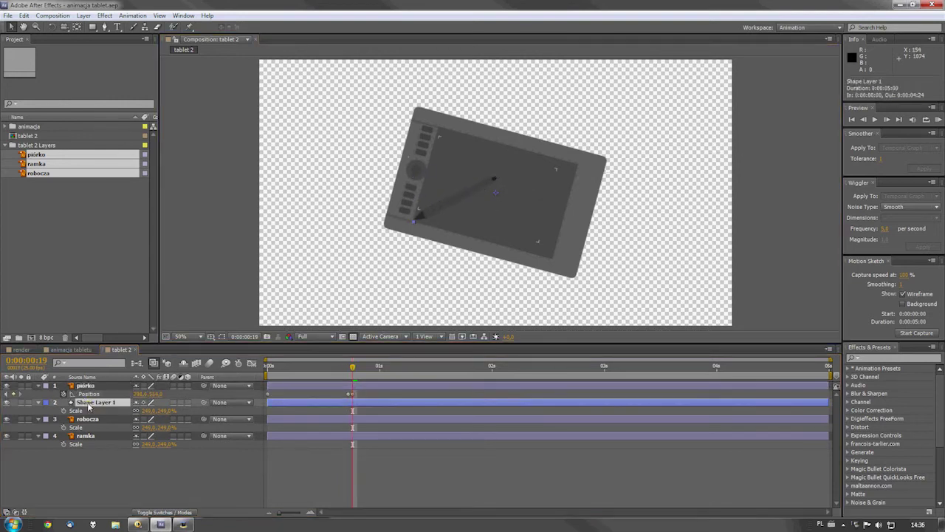
left_click(351, 395)
left_click_drag(353, 367, 381, 373)
left_click(13, 394)
Reveal Shape Layer 1's Start keyframes and preview the outline drawing up to 1:20.
key("u")
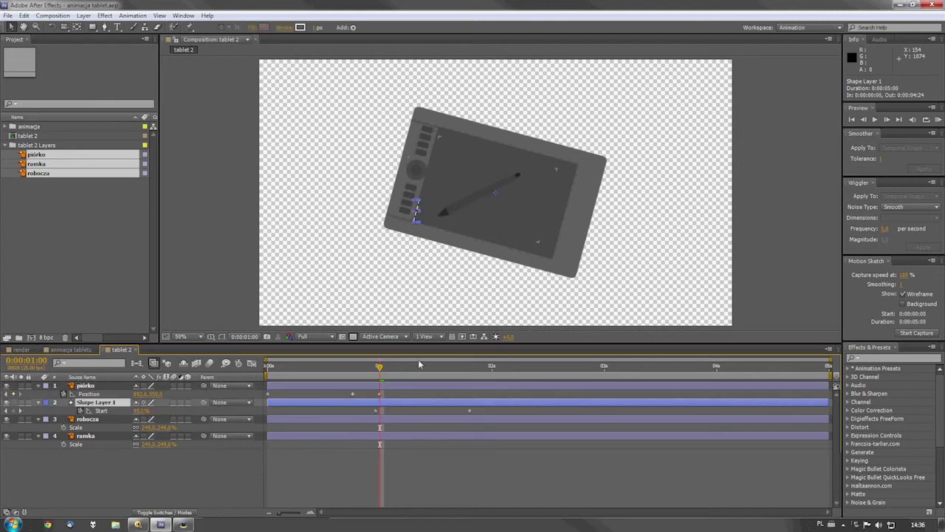
left_click(378, 411)
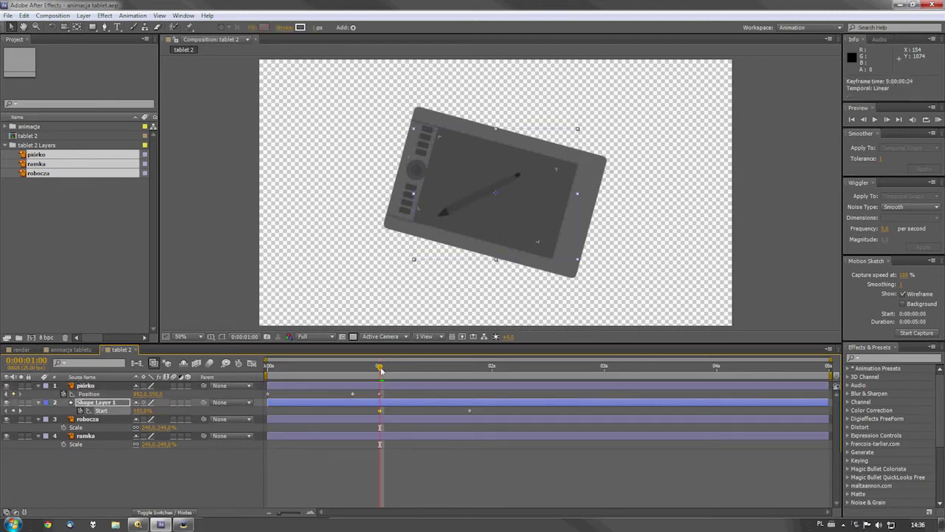
left_click_drag(382, 374, 468, 376)
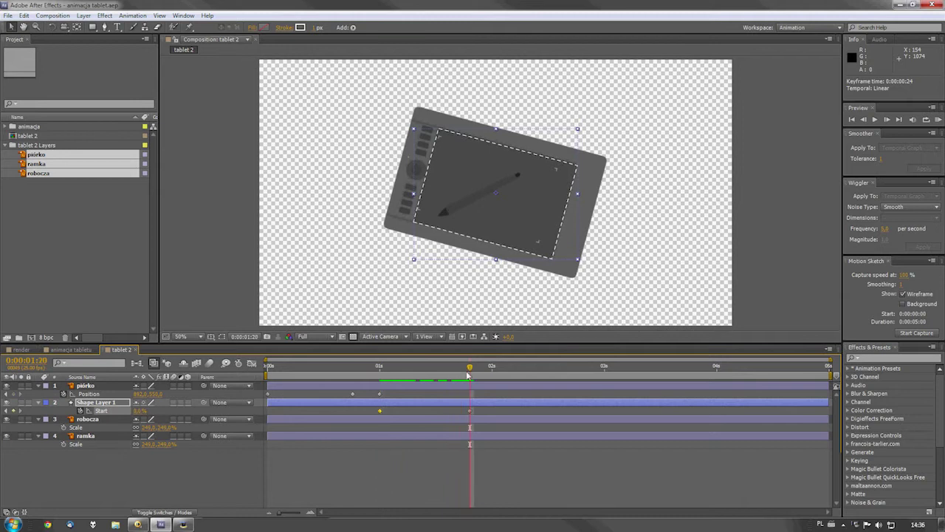
key("period")
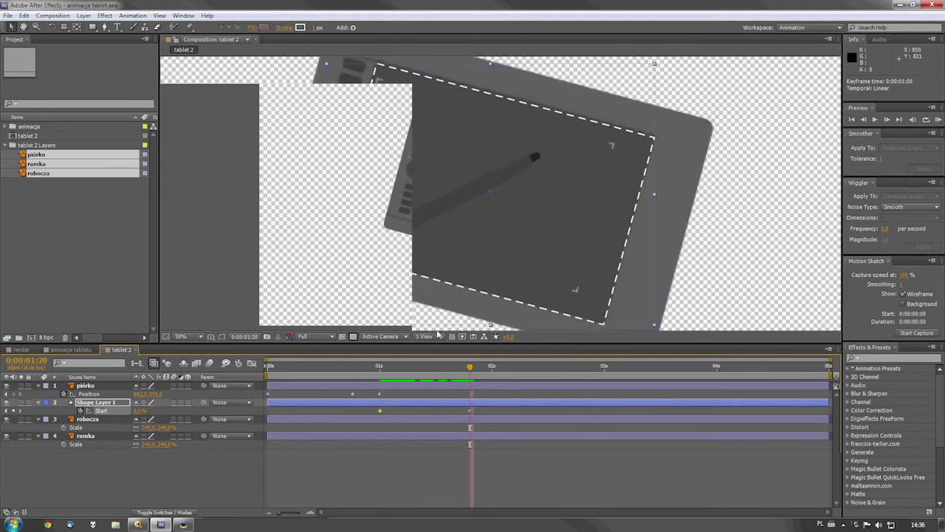
left_click(381, 367)
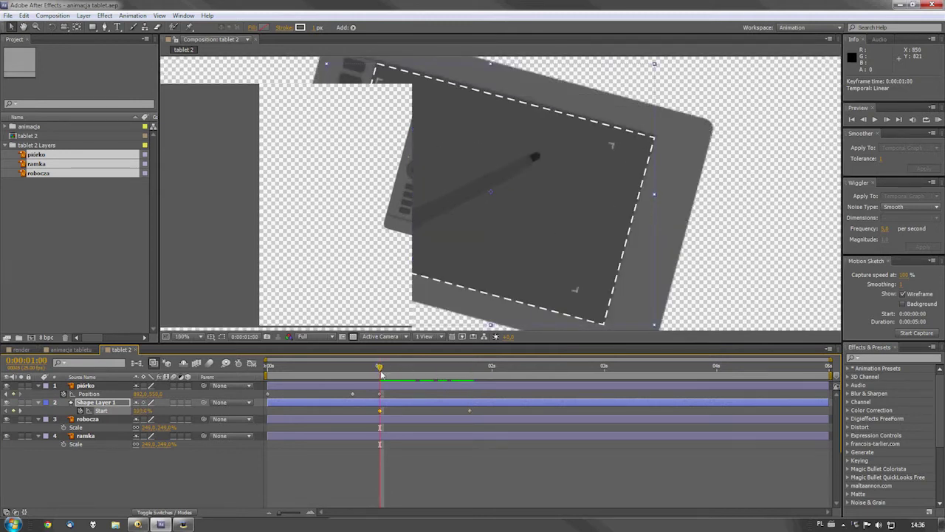
Switch resolution to Half and back to Full, and move the pen at 1:00 to 798, 568.
left_click(317, 337)
left_click(317, 373)
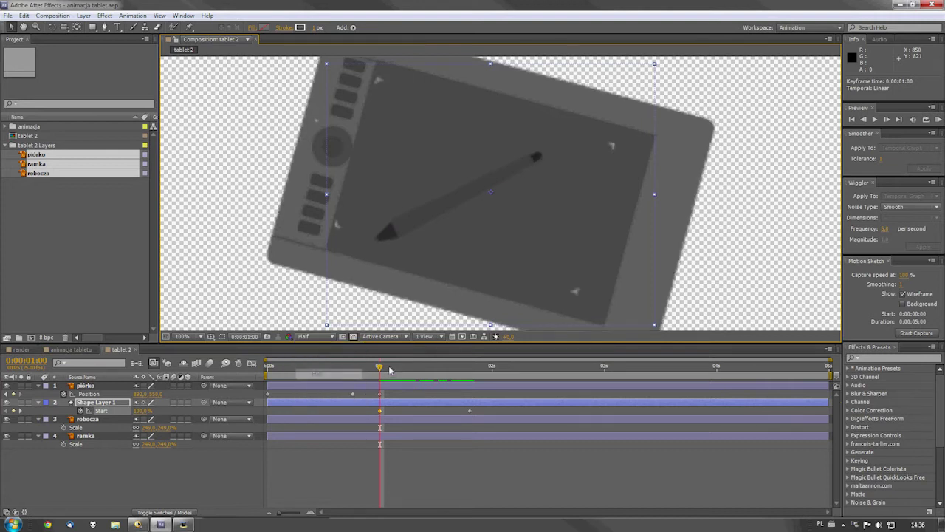
left_click(318, 336)
left_click(321, 362)
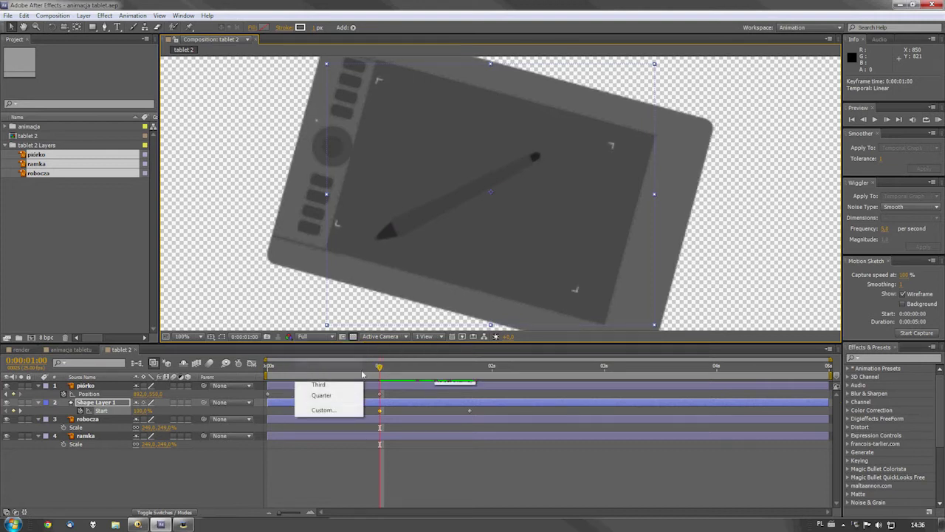
left_click(104, 385)
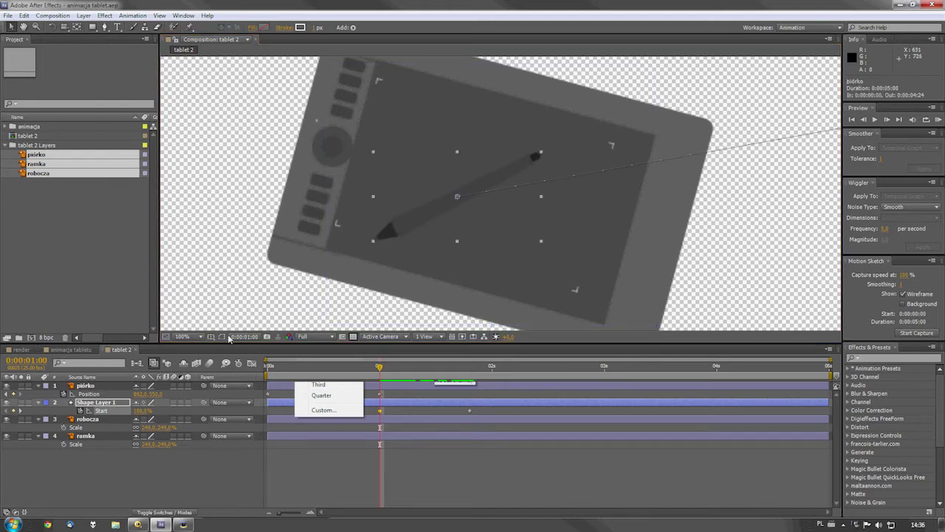
left_click_drag(439, 213, 371, 226)
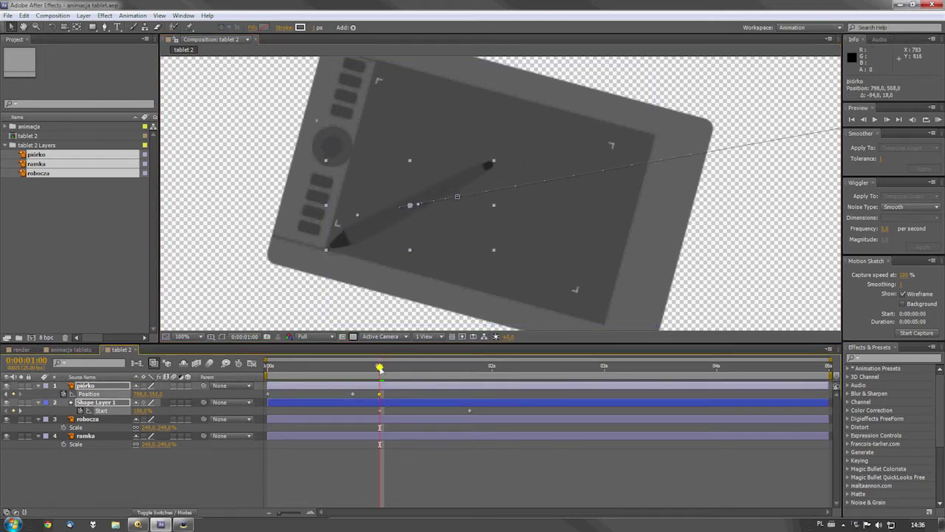
left_click_drag(380, 367, 408, 367)
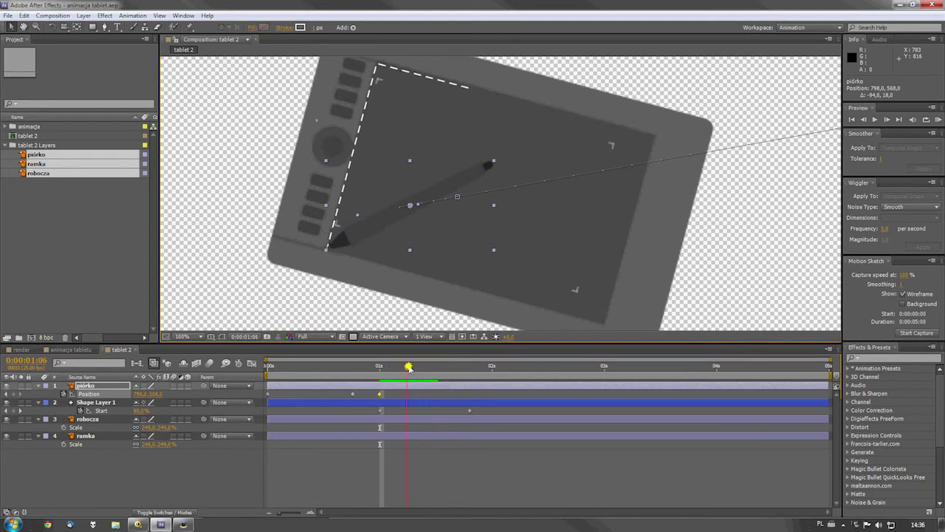
Keyframe the pen at 1:06, 1:12 and 1:14, tracing the outline's top-left corner, top edge and lower corner.
left_click(13, 394)
mouse_move(406, 199)
left_mouse_down()
mouse_move(450, 94)
mouse_move(426, 176)
mouse_move(412, 120)
left_mouse_up()
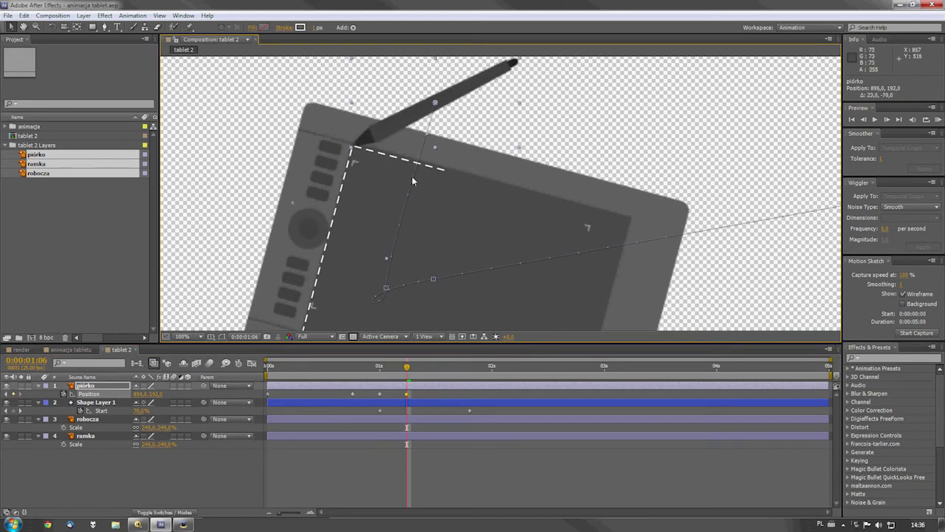
left_click_drag(407, 367, 430, 372)
left_click_drag(401, 121, 694, 196)
left_click_drag(541, 277, 448, 184)
key("Page_Down")
key("Page_Down")
key("Page_Down")
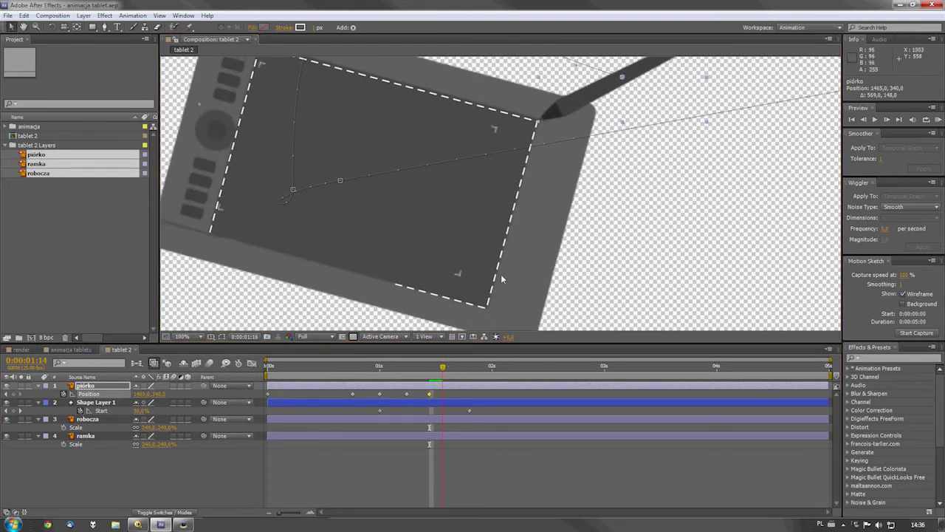
key("Page_Down")
key("Page_Down")
left_click_drag(571, 91, 518, 281)
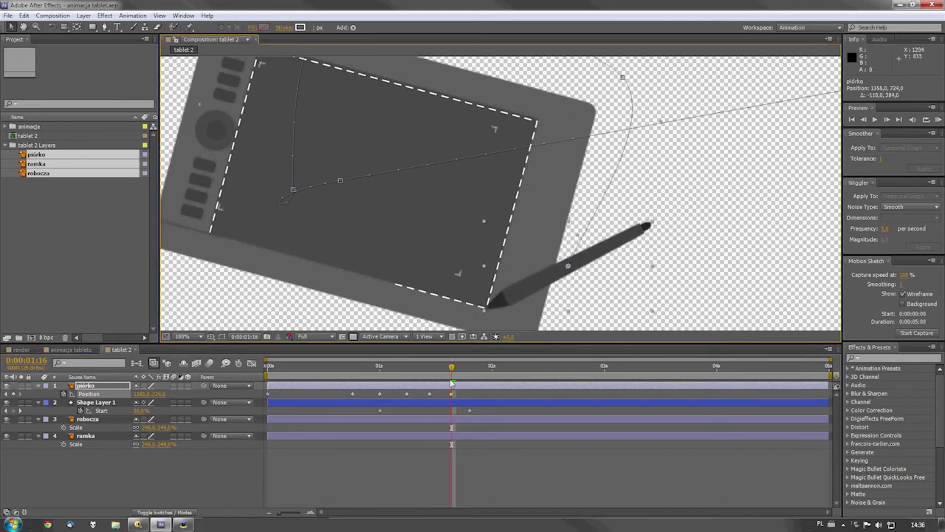
Check the pen at 1:20, then return to 0:00:01:00 and deselect the keyframe.
left_click_drag(454, 371, 470, 367)
mouse_move(518, 285)
left_mouse_down()
mouse_move(563, 294)
mouse_move(287, 223)
left_mouse_up()
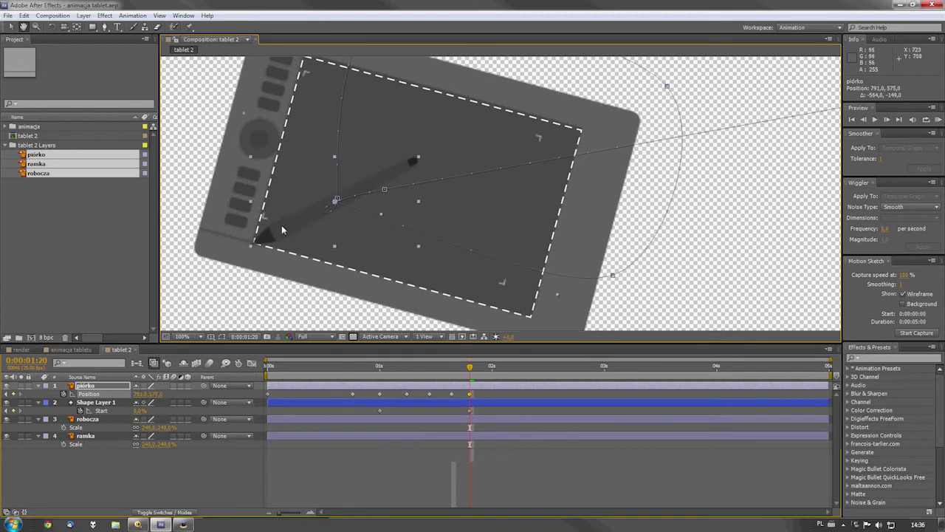
left_click_drag(343, 368, 398, 367)
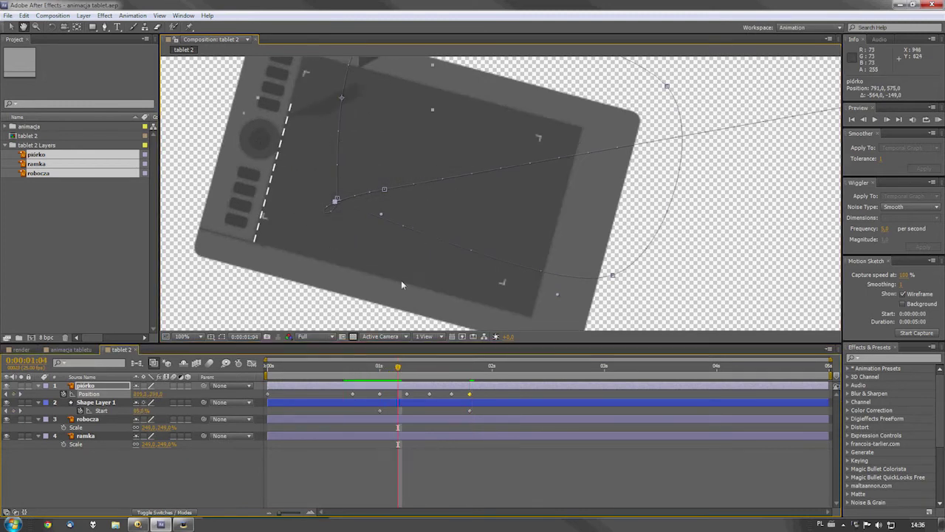
left_click_drag(401, 280, 398, 250)
mouse_move(398, 367)
left_mouse_down()
mouse_move(379, 367)
mouse_move(477, 405)
left_mouse_up()
left_click(372, 394)
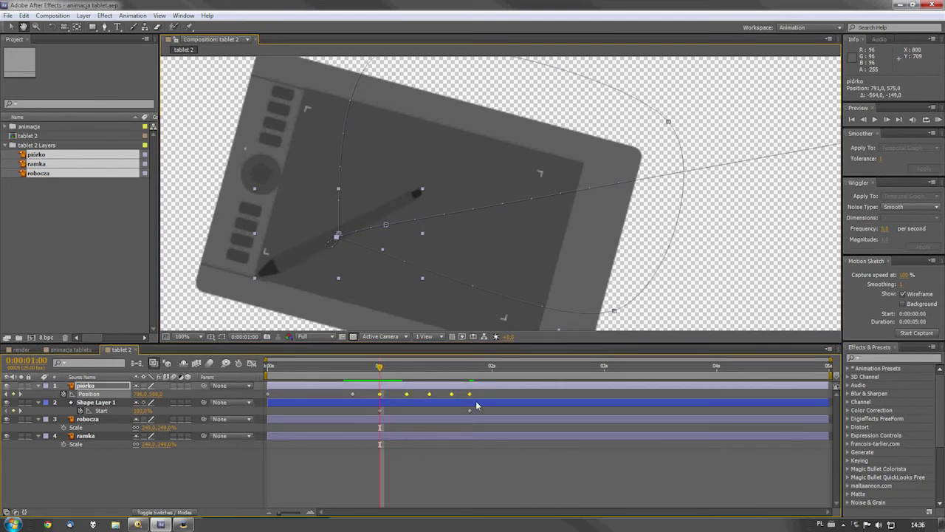
Set the pen's Position keyframes to Linear spatial interpolation.
right_click(471, 395)
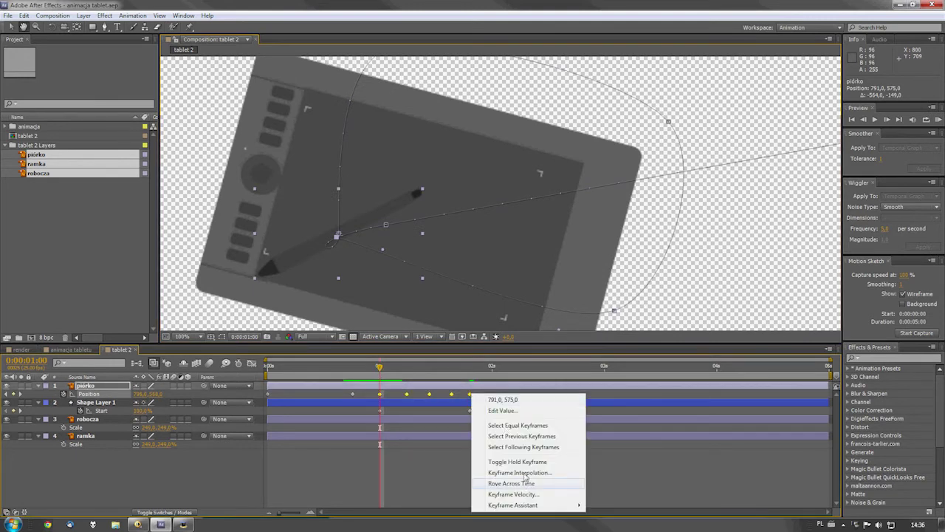
left_click(521, 473)
left_click(504, 246)
left_click(482, 312)
left_click(482, 312)
left_click(483, 313)
Nudge Shape Layer 1 up two pixels and left one pixel.
left_click_drag(380, 367, 455, 375)
left_click(485, 201)
left_click(111, 402)
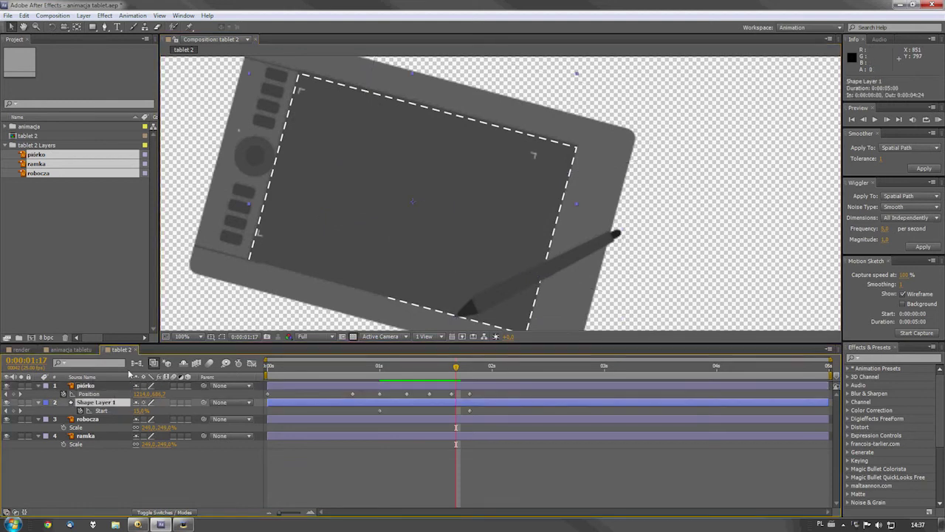
key("Up")
key("Up")
key("Return")
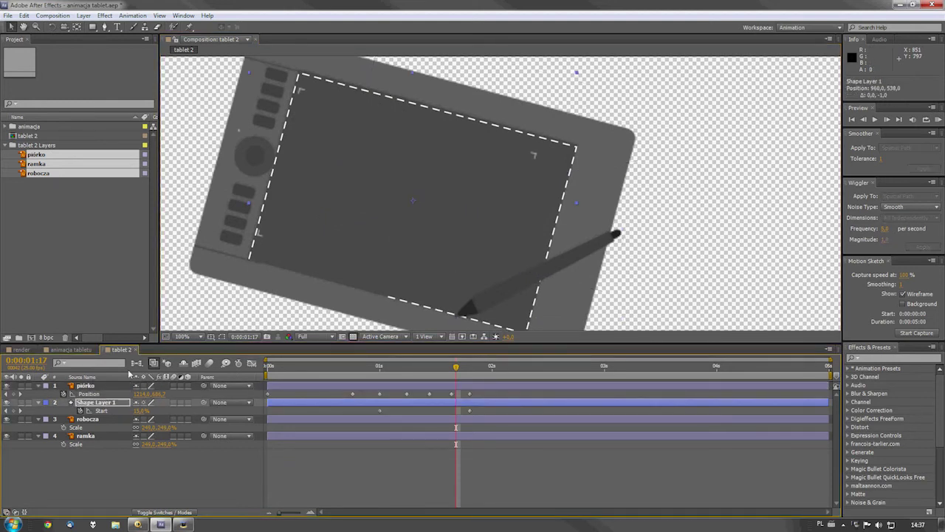
key("Up")
key("Left")
Paste a copy of the pen's Position keyframe at 0:00:01:05.
left_click_drag(363, 368, 379, 369)
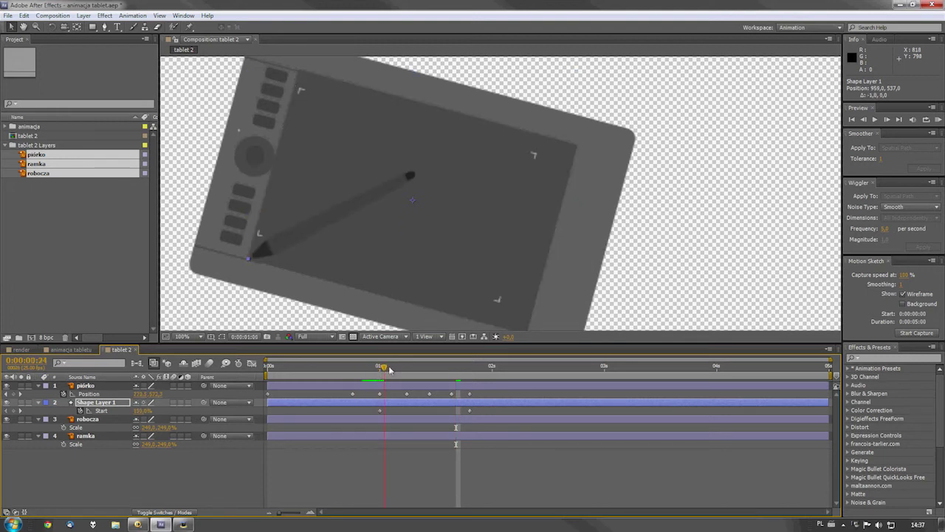
left_click_drag(384, 368, 405, 372)
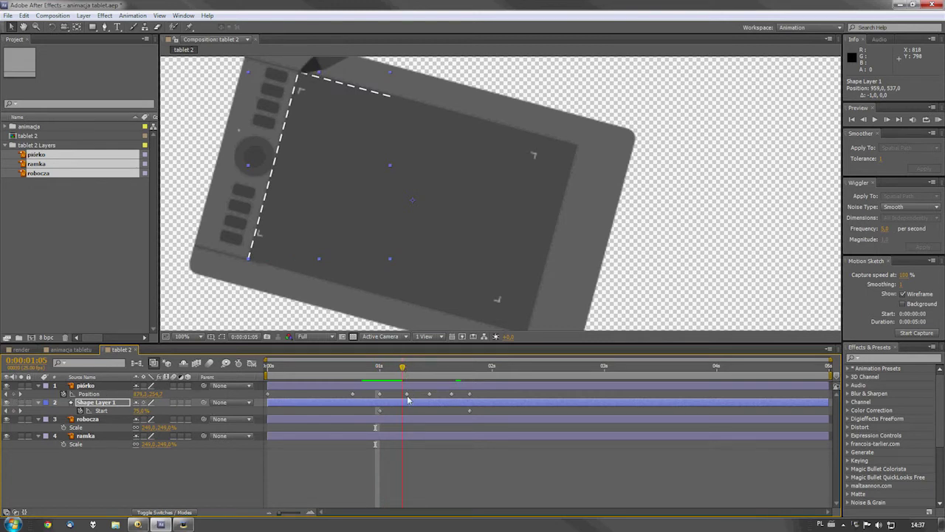
left_click(407, 395)
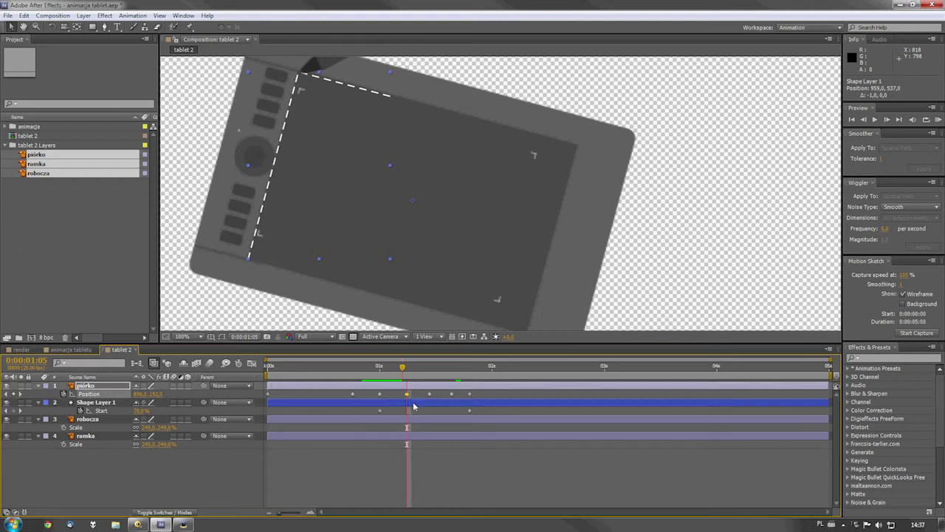
left_click_drag(406, 371, 399, 371)
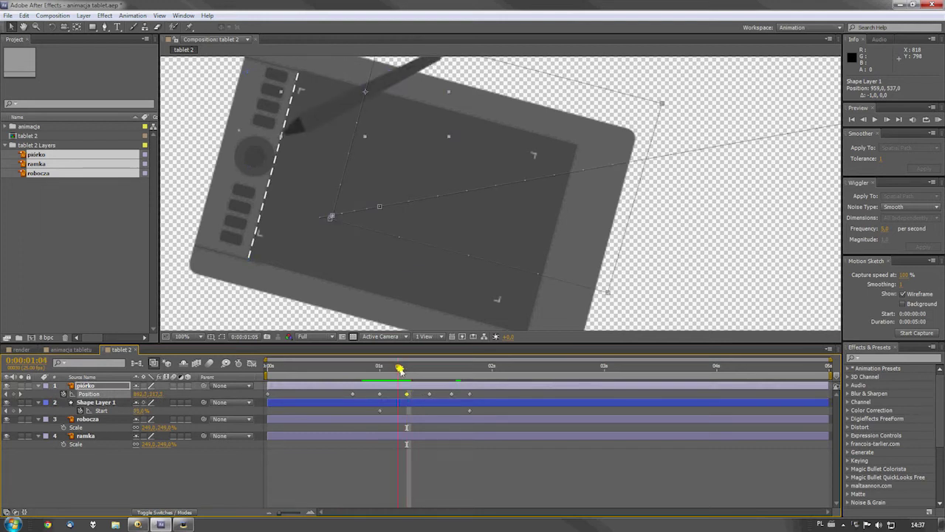
left_click(402, 367)
key("ctrl+v")
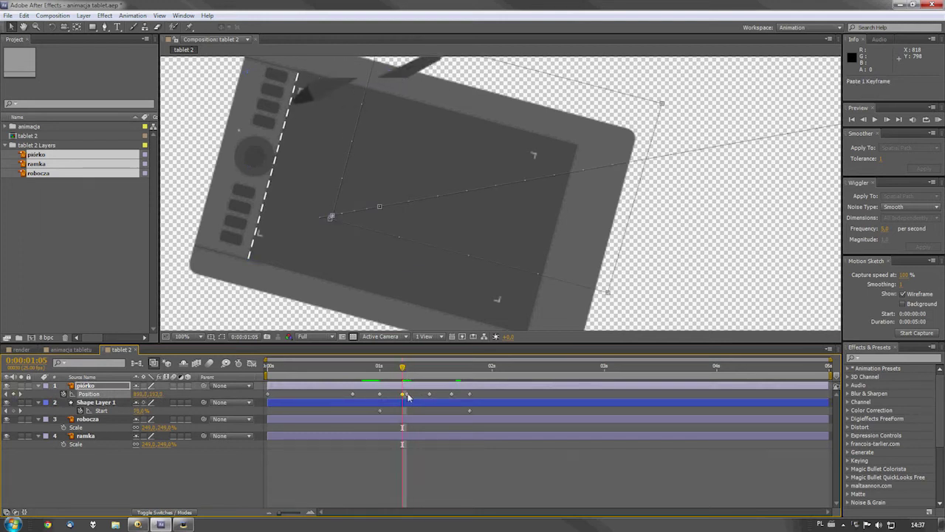
Shift the later Position keyframe earlier to 0:00:01:15 and review the motion at 50% zoom.
left_click_drag(403, 369, 446, 370)
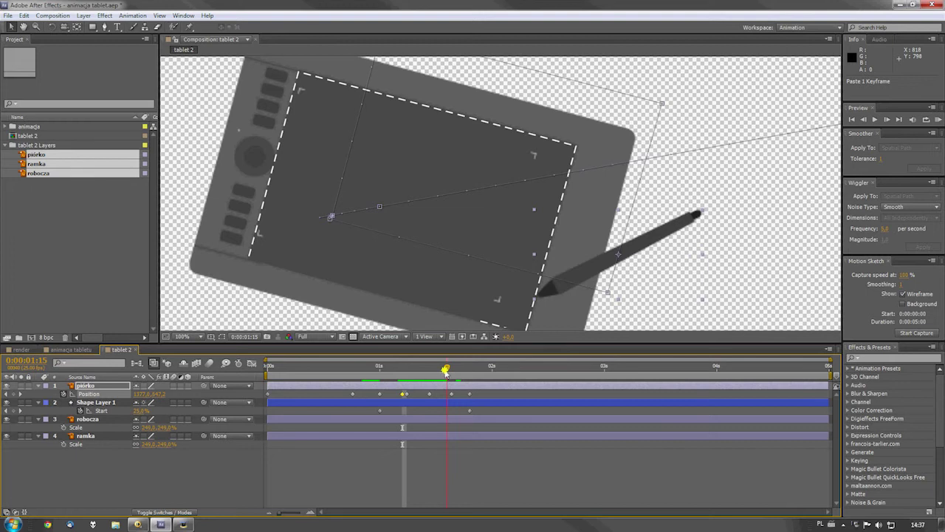
left_click(452, 394)
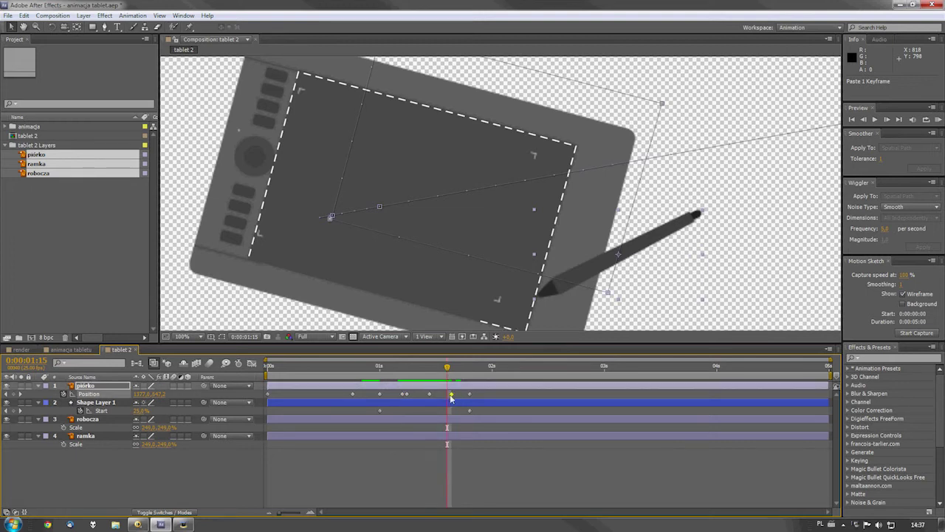
left_click_drag(451, 395, 448, 395)
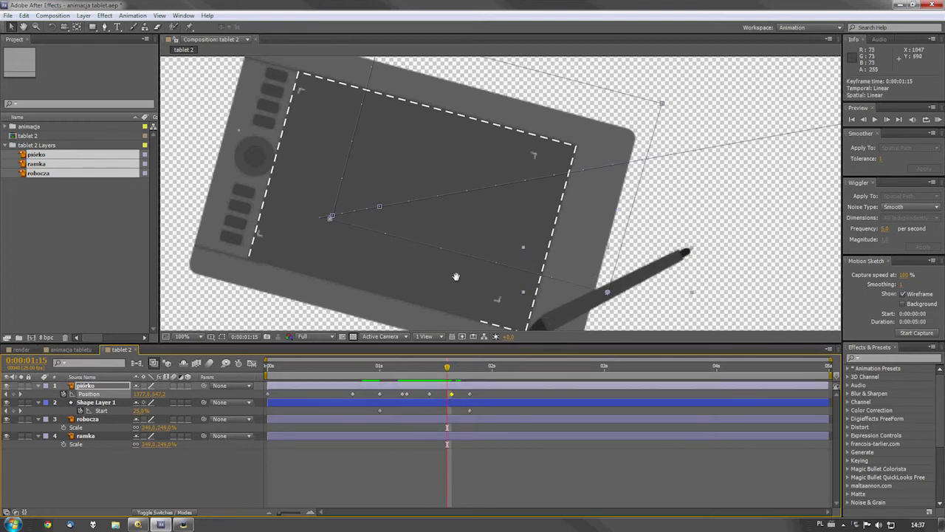
mouse_move(448, 370)
left_mouse_down()
mouse_move(429, 371)
mouse_move(426, 395)
mouse_move(420, 373)
mouse_move(470, 381)
left_mouse_up()
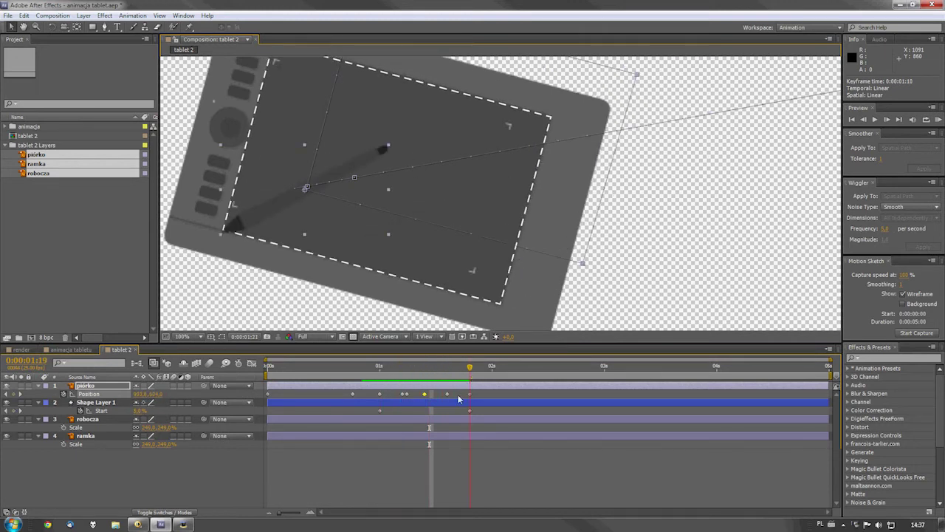
key("comma")
left_click_drag(382, 367, 483, 367)
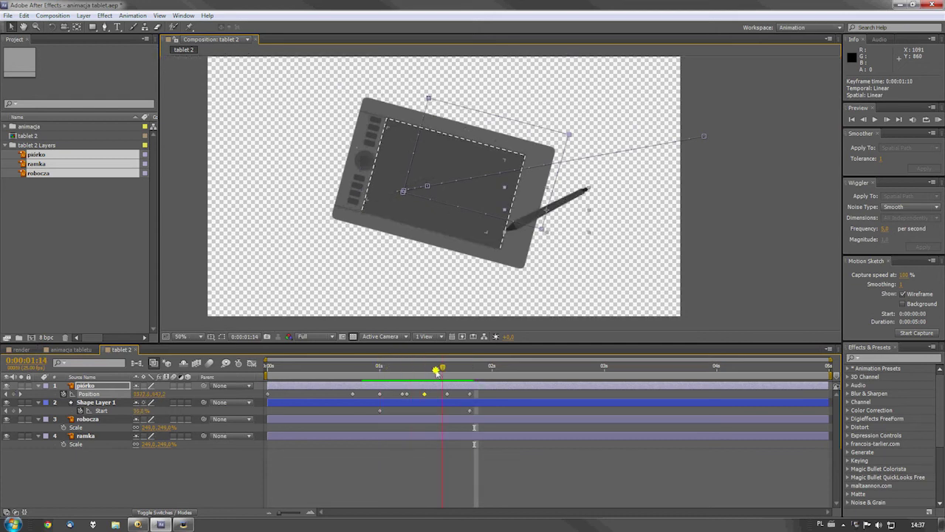
Drag the robocza layer up so it sits directly above Shape Layer 1.
left_click(275, 447)
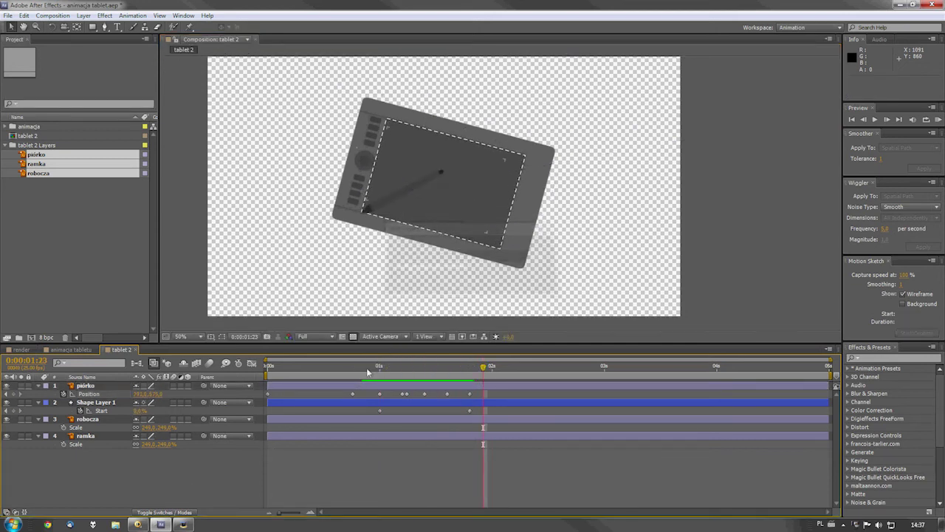
mouse_move(368, 369)
left_mouse_down()
mouse_move(481, 371)
mouse_move(384, 367)
left_mouse_up()
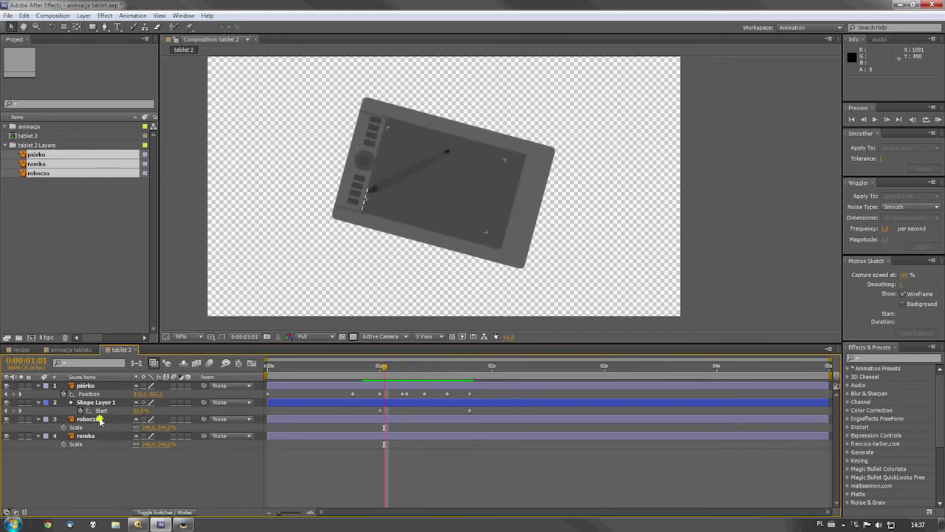
left_click_drag(92, 420, 96, 398)
key("Return")
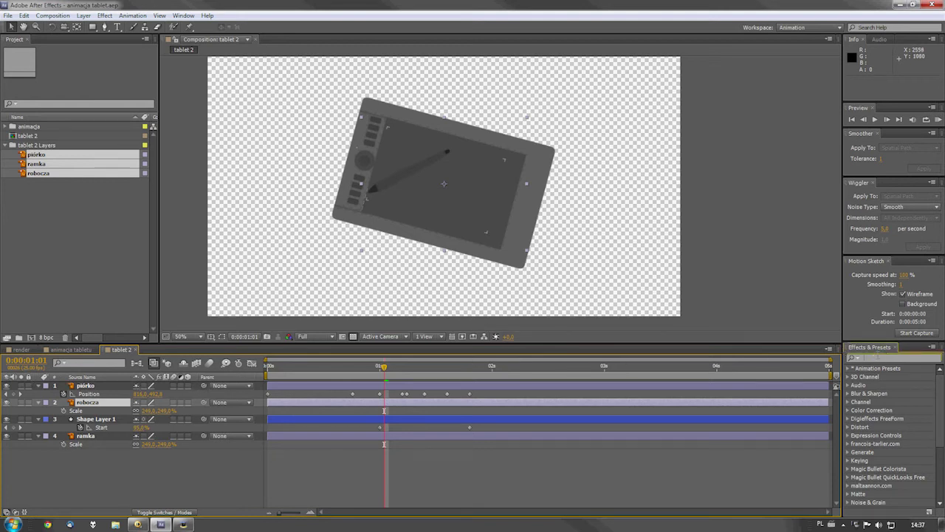
Search Effects & Presets for 'linear' and drop Linear Wipe onto the robocza layer.
type("li")
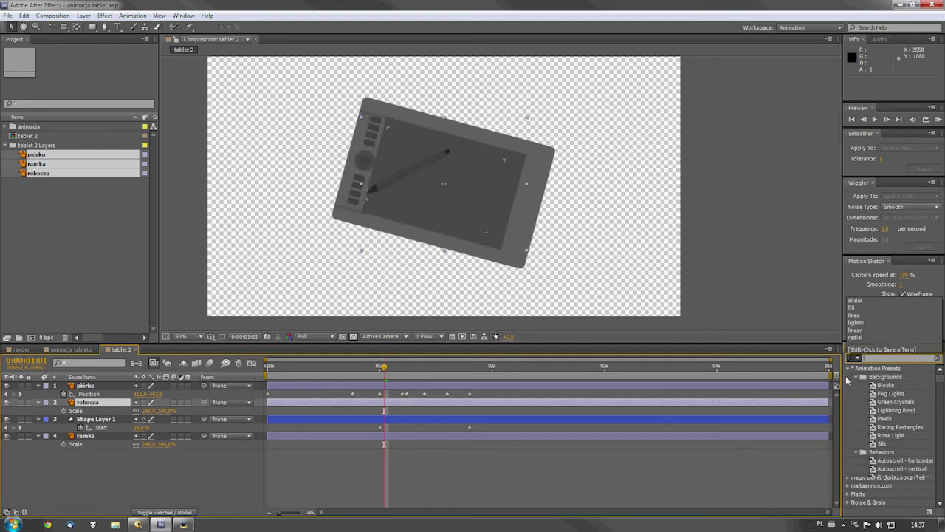
type("near")
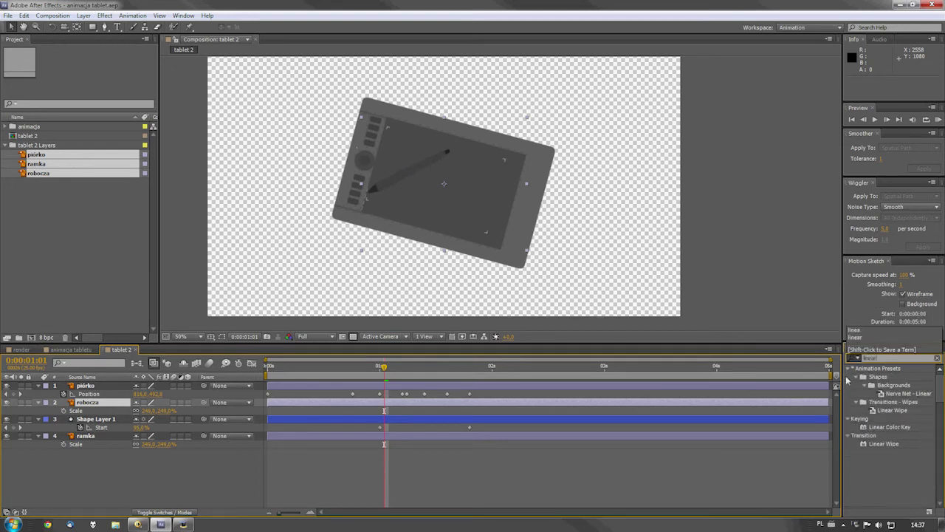
left_click_drag(877, 446, 108, 404)
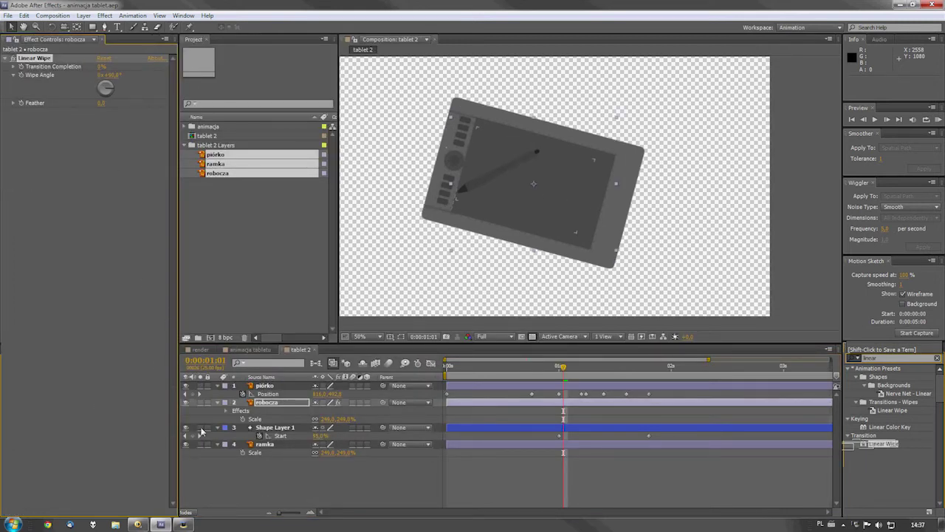
Angle the Linear Wipe to 286° and keyframe Transition Completion at 0:00:01:17.
left_click_drag(3, 43, 234, 41)
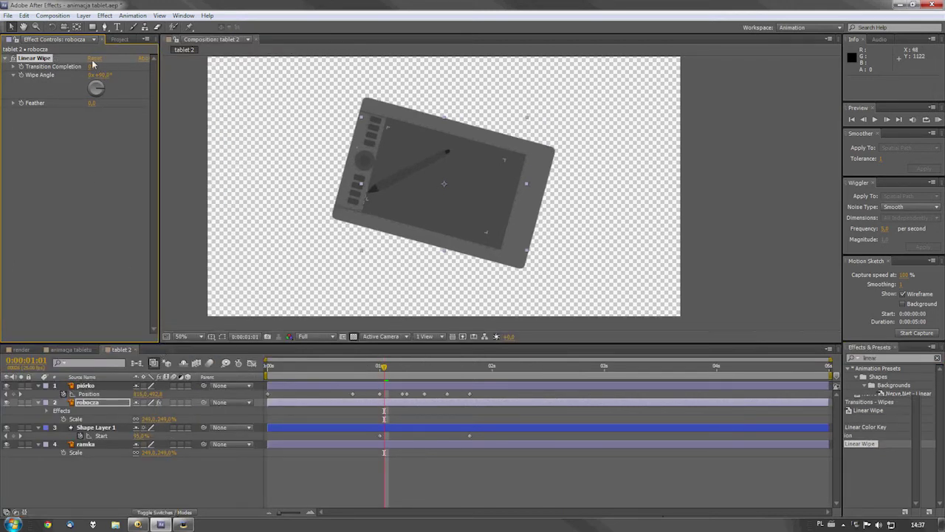
mouse_move(89, 66)
left_mouse_down()
mouse_move(155, 93)
mouse_move(110, 78)
left_mouse_up()
left_click(383, 368)
left_click_drag(382, 368, 456, 363)
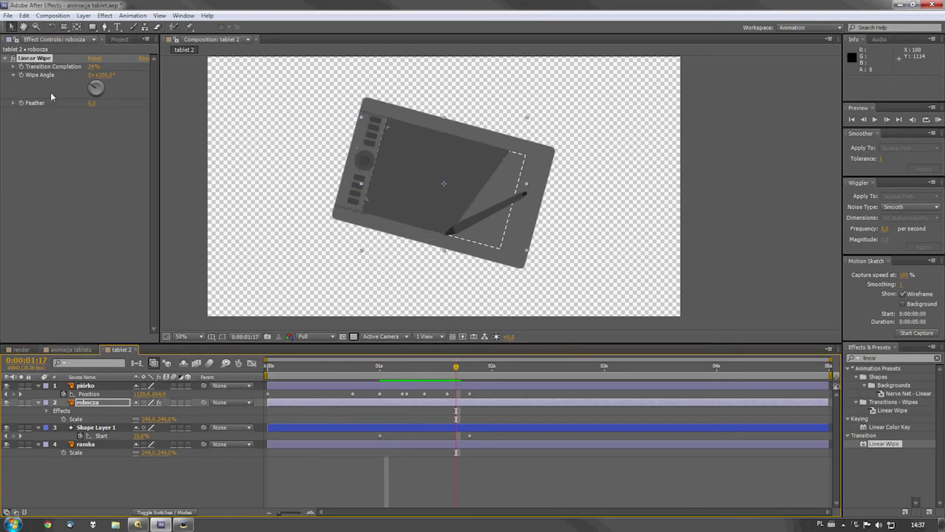
left_click(21, 66)
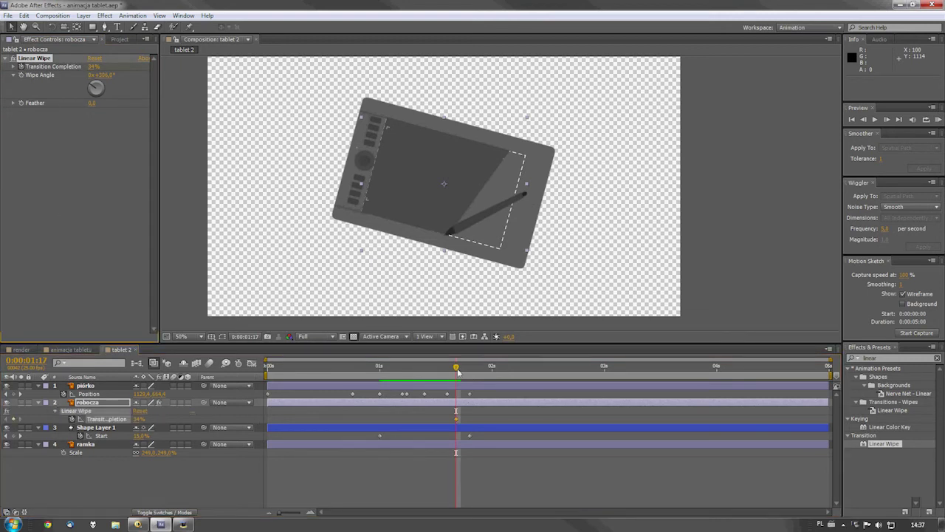
Raise Transition Completion at 1:17 and lower it to about 3% at 2:08.
left_click_drag(458, 368, 497, 367)
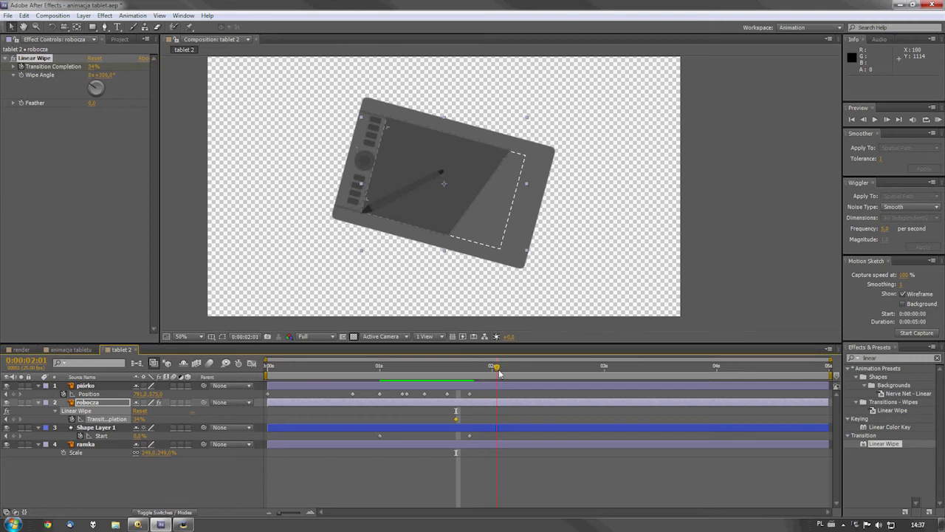
key("Page_Down")
key("Page_Down")
key("Page_Down")
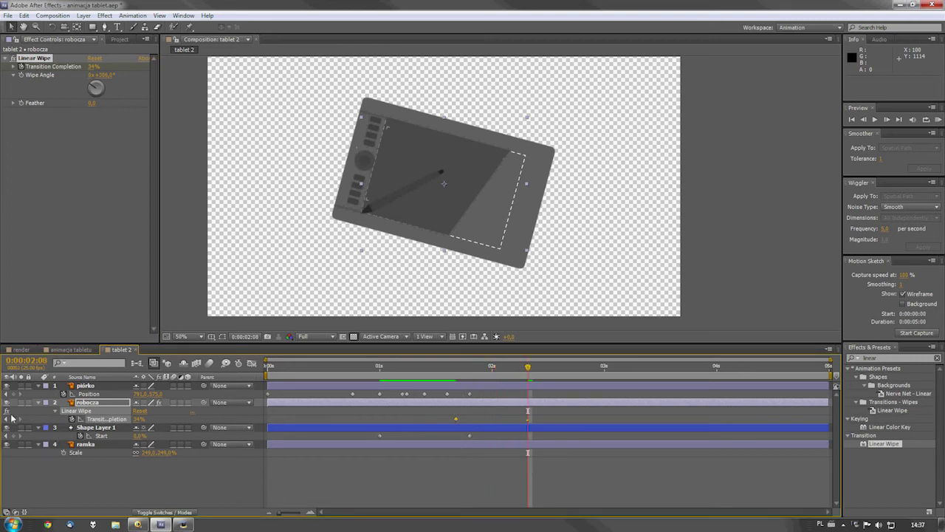
left_click(7, 419)
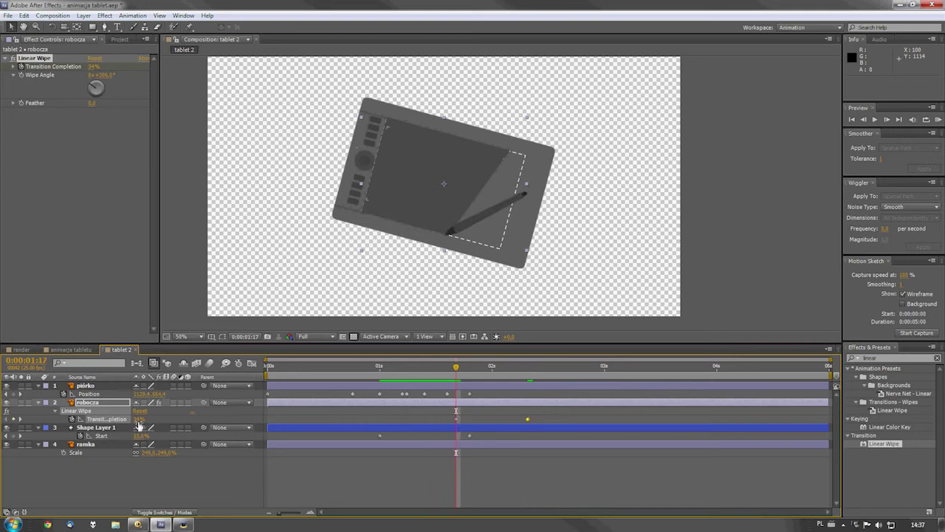
left_click_drag(138, 419, 160, 417)
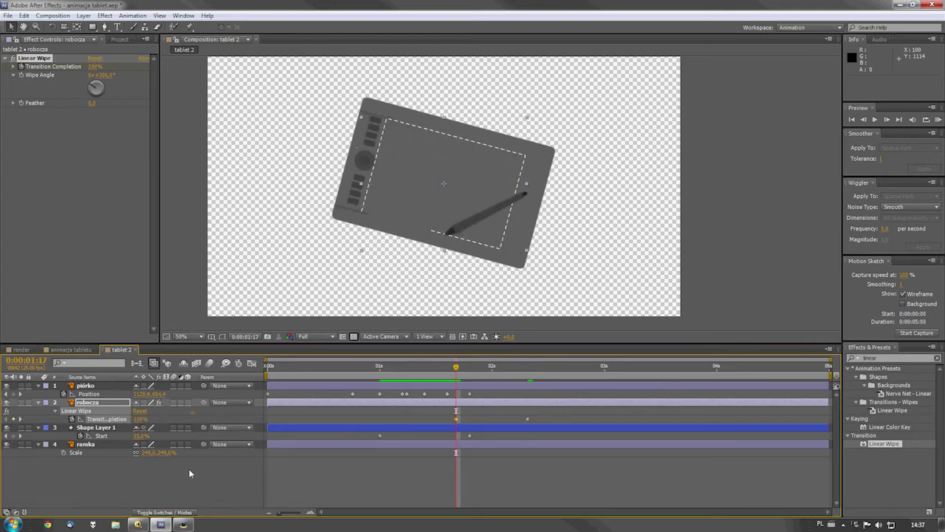
left_click_drag(456, 367, 527, 370)
left_click_drag(138, 419, 124, 419)
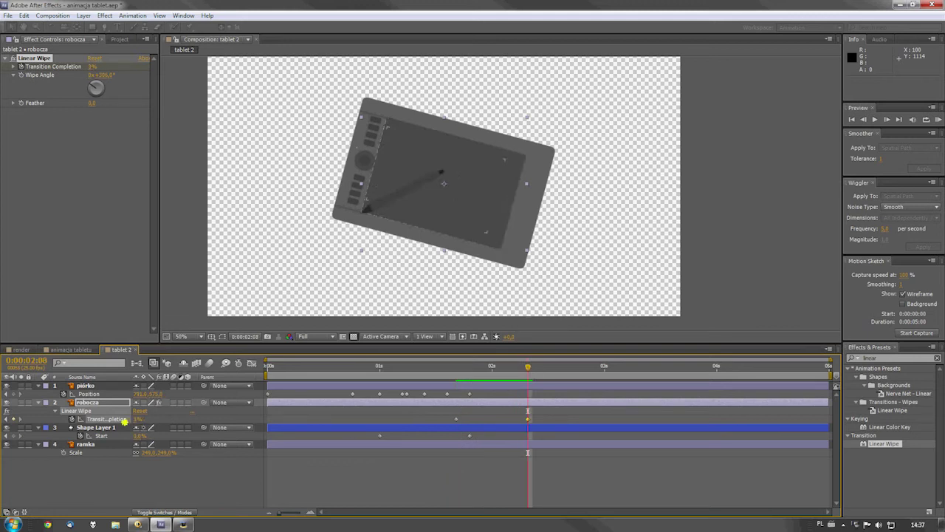
Scrub around the two-second mark to check the wipe and select both Transition Completion keyframes.
left_click(174, 486)
left_click_drag(364, 368, 539, 363)
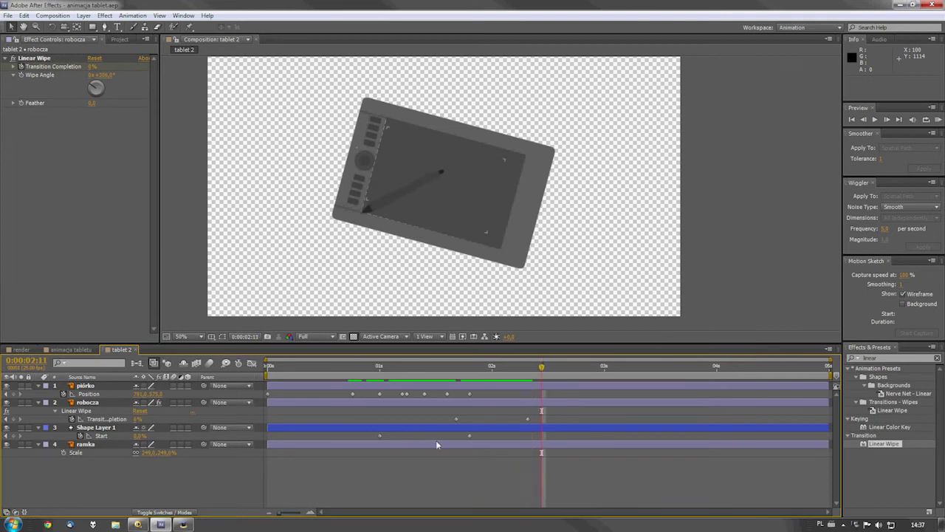
left_click_drag(339, 371, 492, 367)
left_click_drag(442, 407, 557, 431)
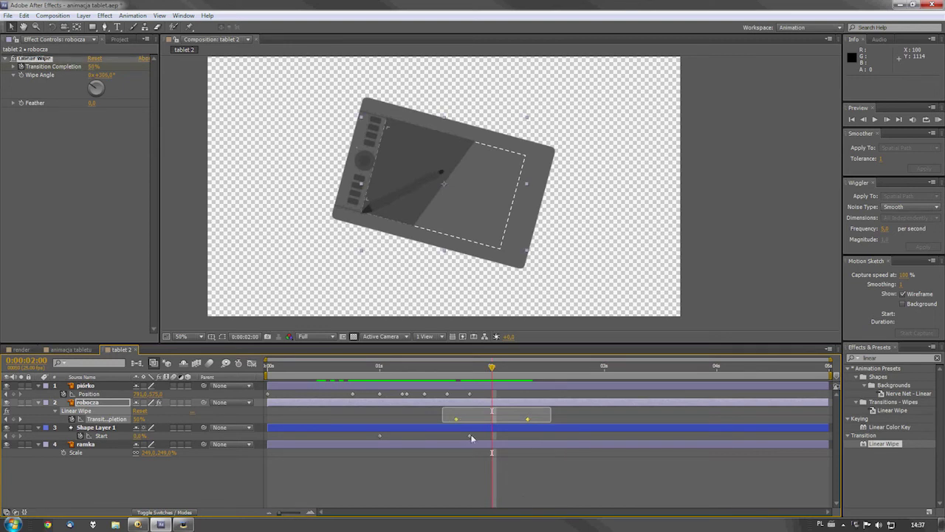
mouse_move(493, 371)
left_mouse_down()
mouse_move(536, 378)
mouse_move(510, 379)
mouse_move(523, 381)
left_mouse_up()
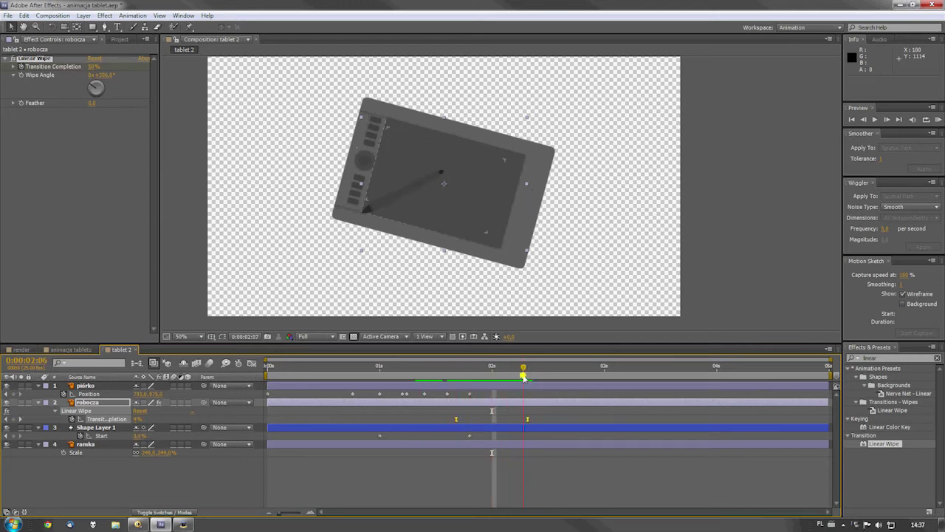
Inspect Shape Layer 1's mask corners zoomed in, then return the viewer to 50%.
left_click(101, 428)
key("period")
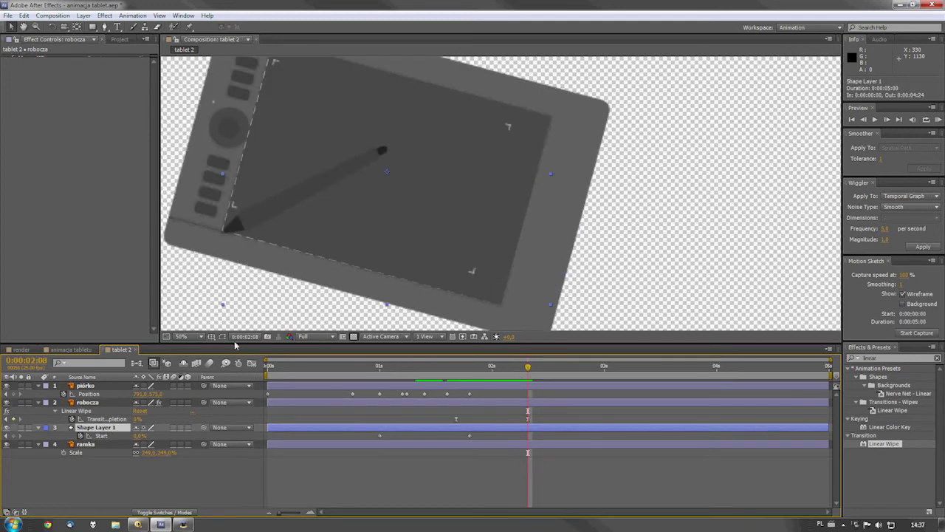
left_click(242, 168)
left_click(226, 231)
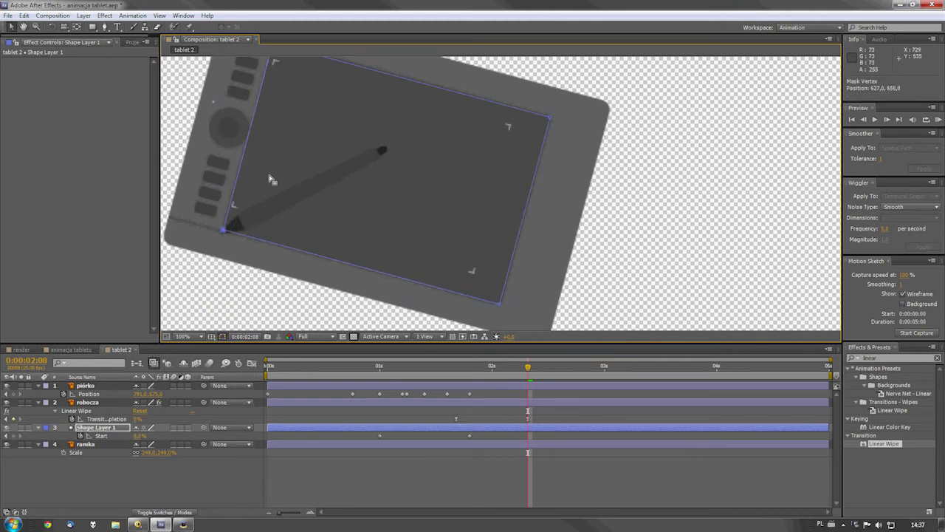
scroll(270, 179, "up", 1)
scroll(458, 197, "up", 5)
left_click(288, 93)
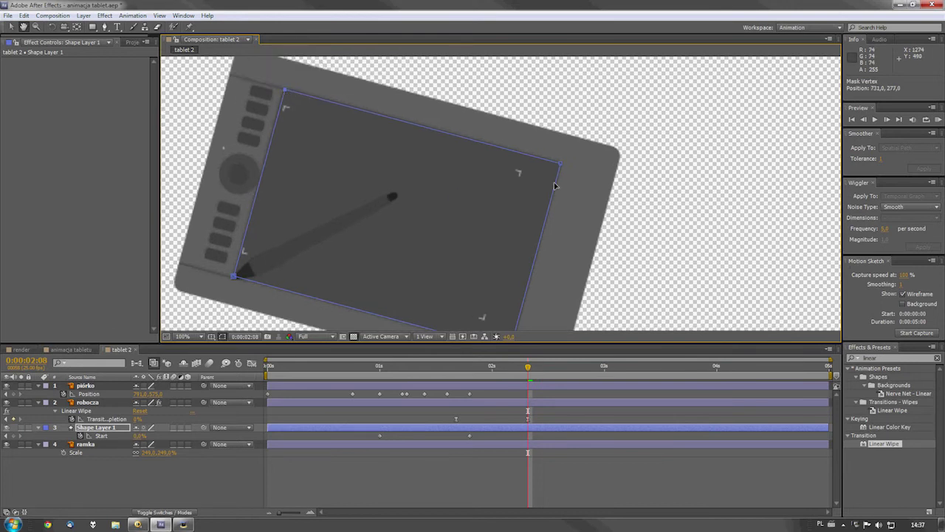
scroll(554, 184, "down", 6)
scroll(521, 167, "right", 5)
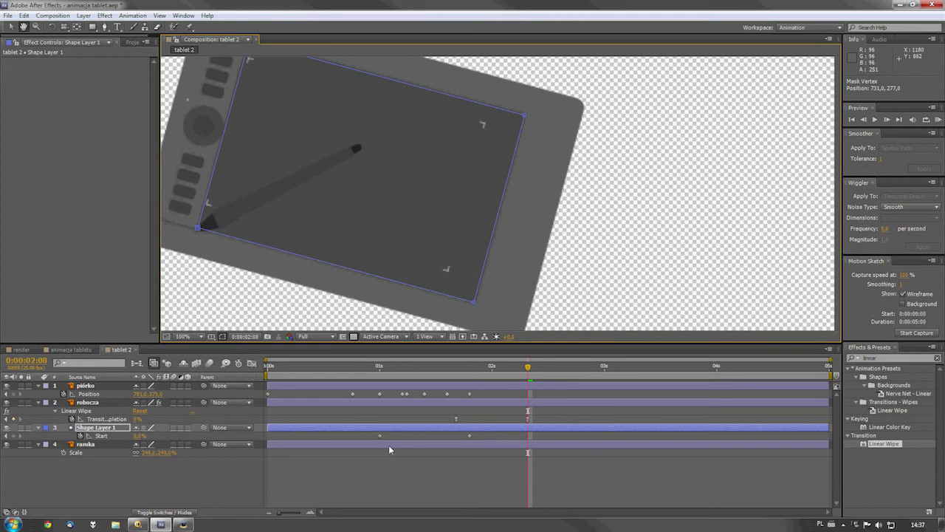
key("comma")
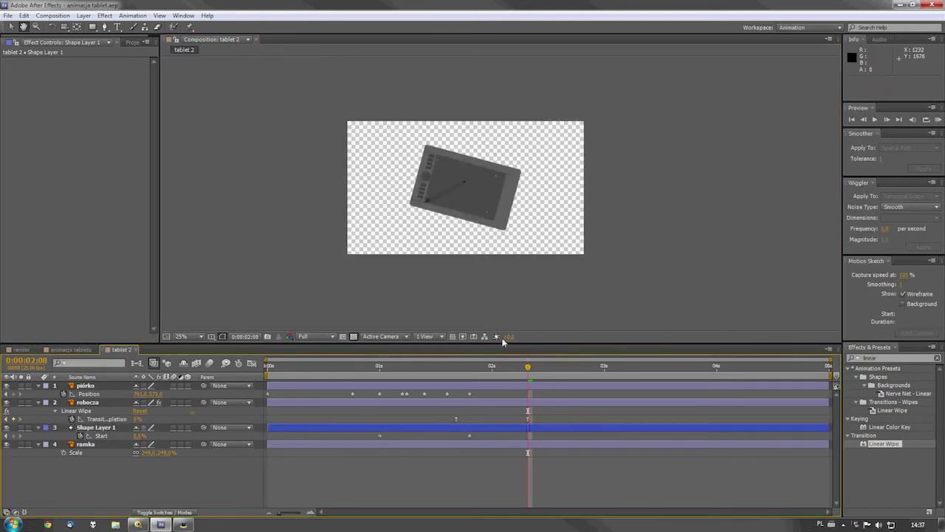
Scrub the pen motion to 2:12 and collapse the piórko, robocza and Shape Layer 1 properties.
left_click_drag(376, 366, 542, 372)
left_click_drag(292, 368, 546, 367)
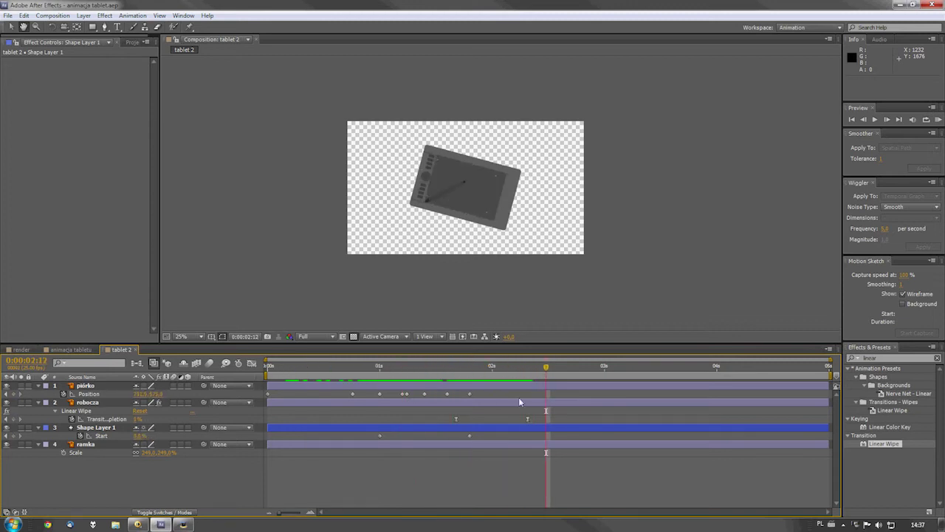
left_click(39, 386)
left_click(38, 394)
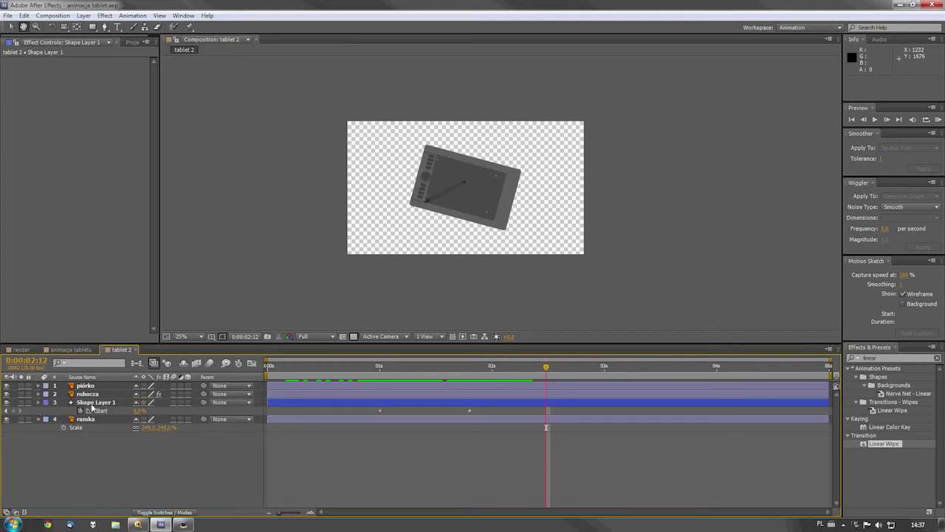
left_click(70, 403)
Rename Shape Layer 1 to linia.
left_click(95, 402)
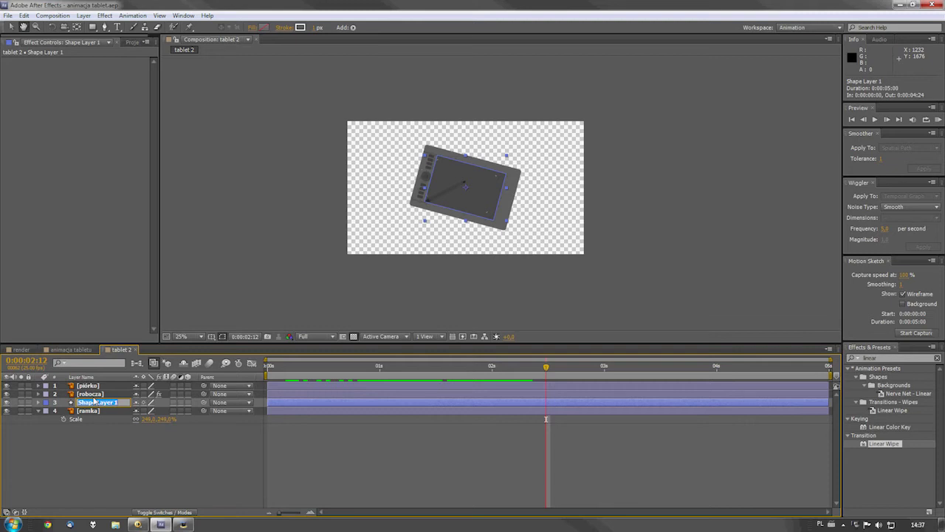
type("k")
key("Return")
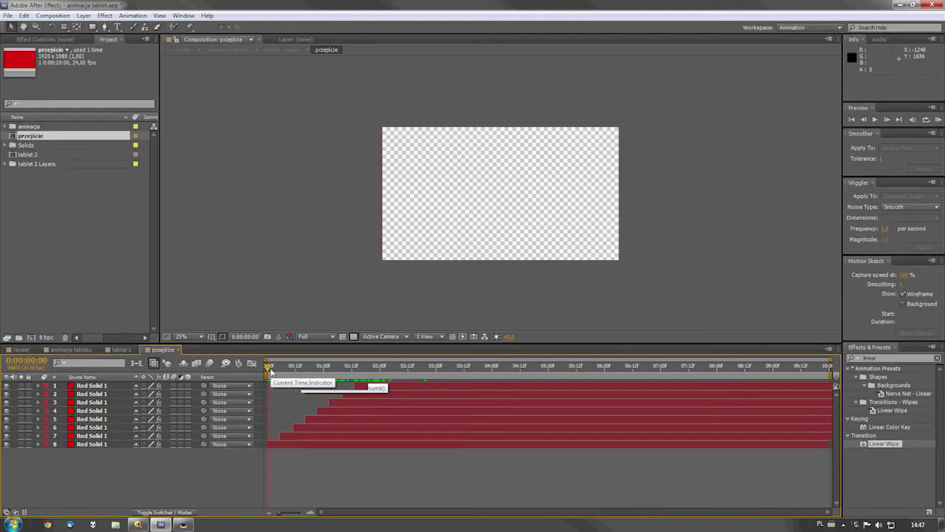
Select the bottom Red Solid 1 in przejście and reveal its keyframed Linear Wipe with U.
mouse_move(269, 369)
left_mouse_down()
mouse_move(377, 377)
mouse_move(288, 382)
mouse_move(264, 411)
left_mouse_up()
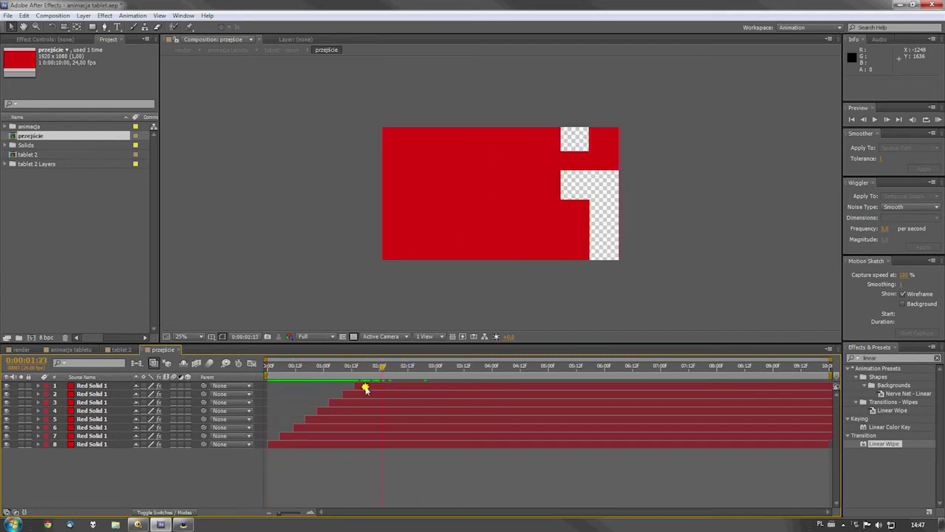
left_click(115, 445)
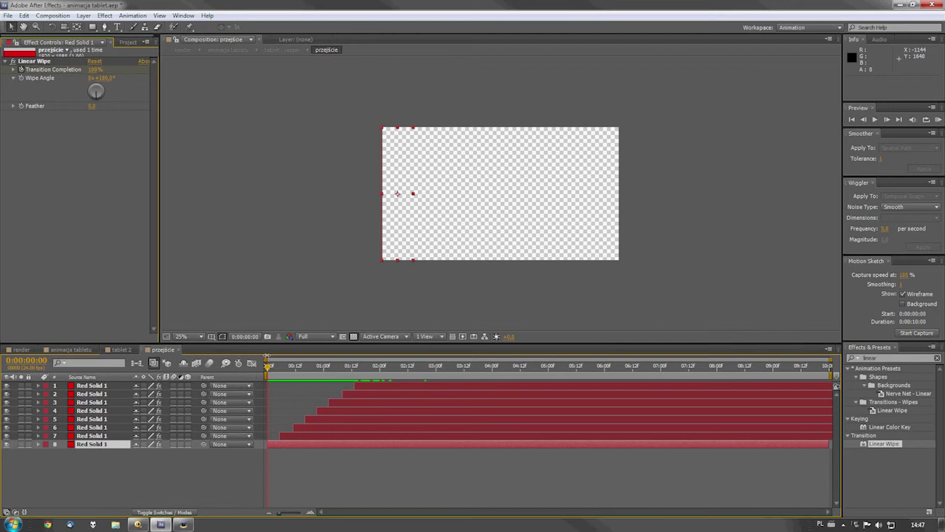
left_click_drag(268, 367, 302, 367)
key("u")
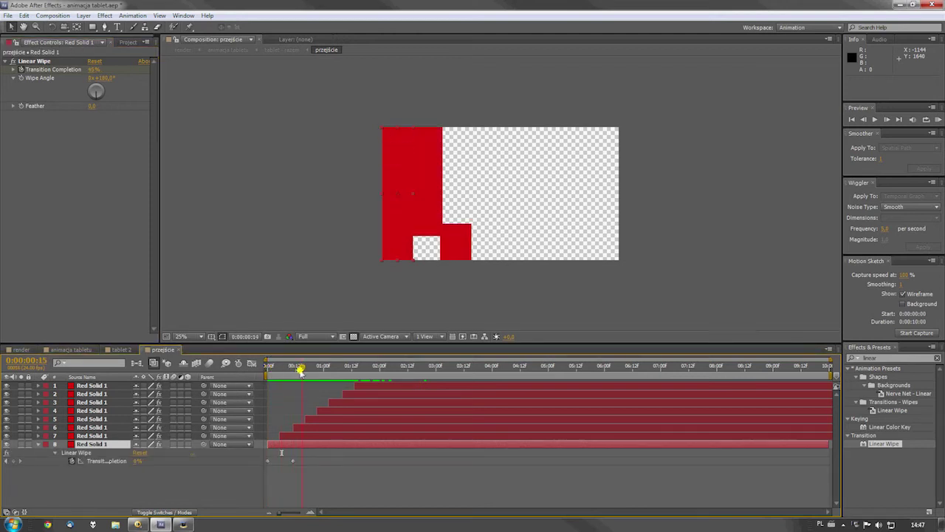
Scrub the red solids wiping in, set Transition Completion to 100%, and select the sixth Red Solid 1.
key("equal")
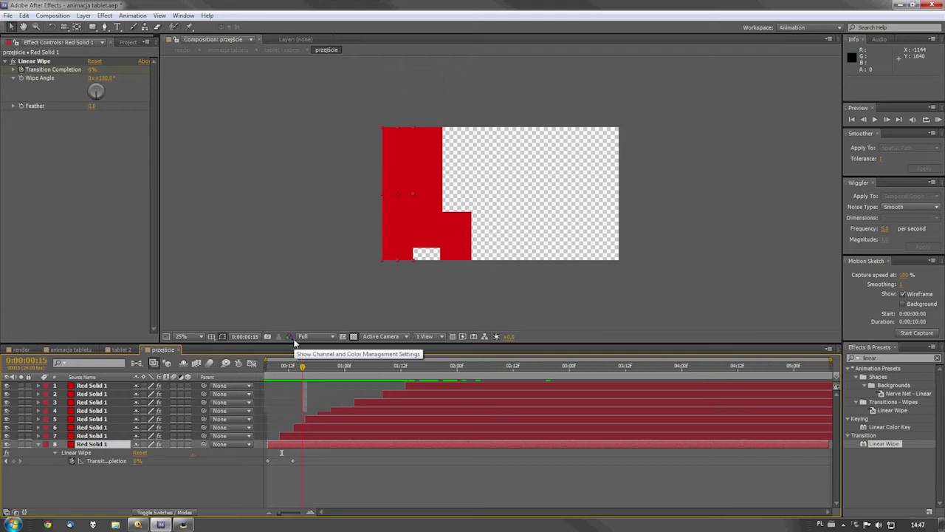
left_click_drag(302, 367, 270, 367)
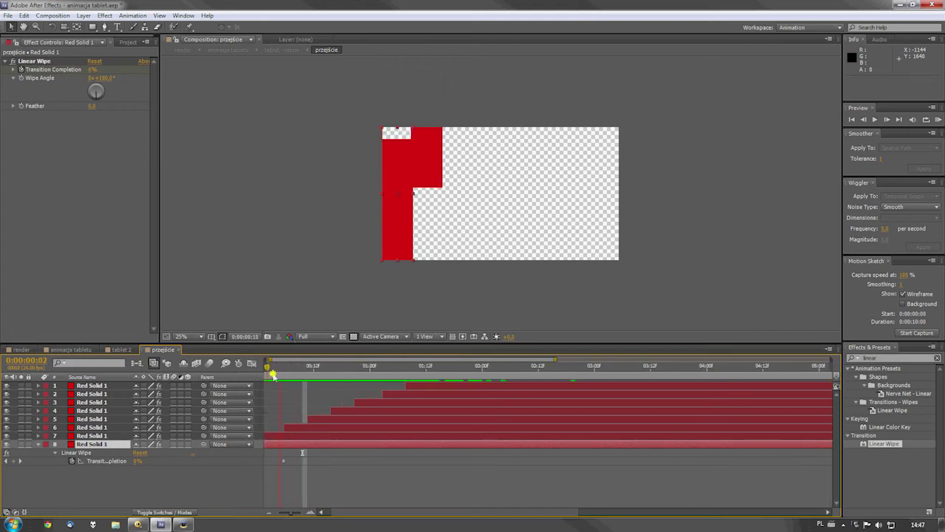
key("minus")
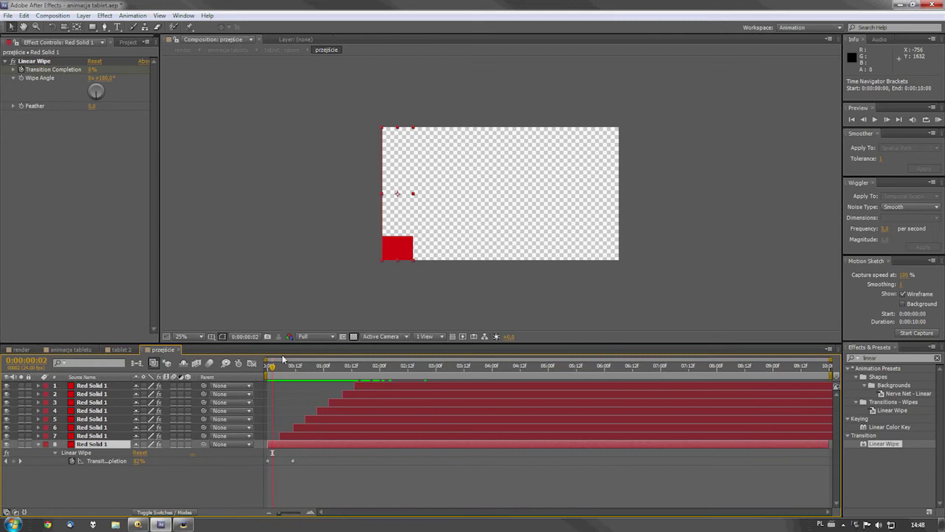
mouse_move(271, 367)
left_mouse_down()
mouse_move(298, 372)
mouse_move(272, 379)
left_mouse_up()
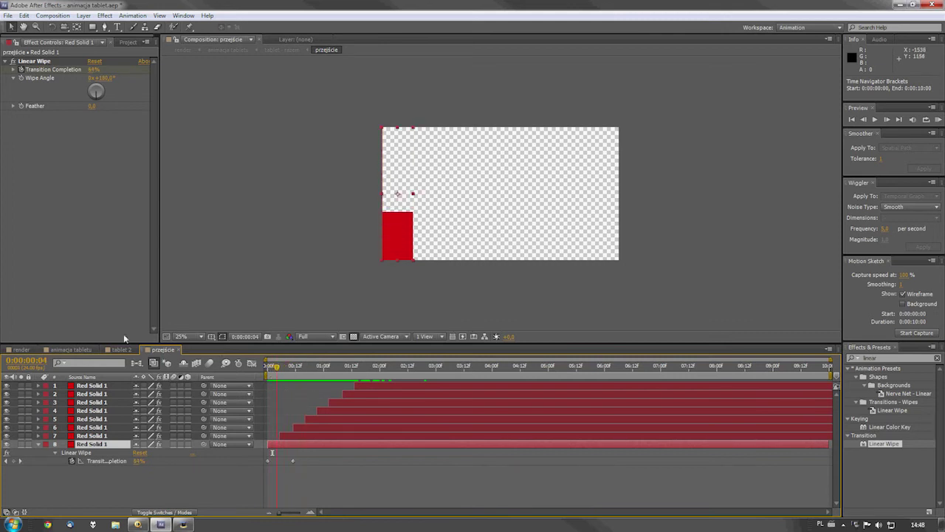
left_click(97, 419)
left_click(98, 427)
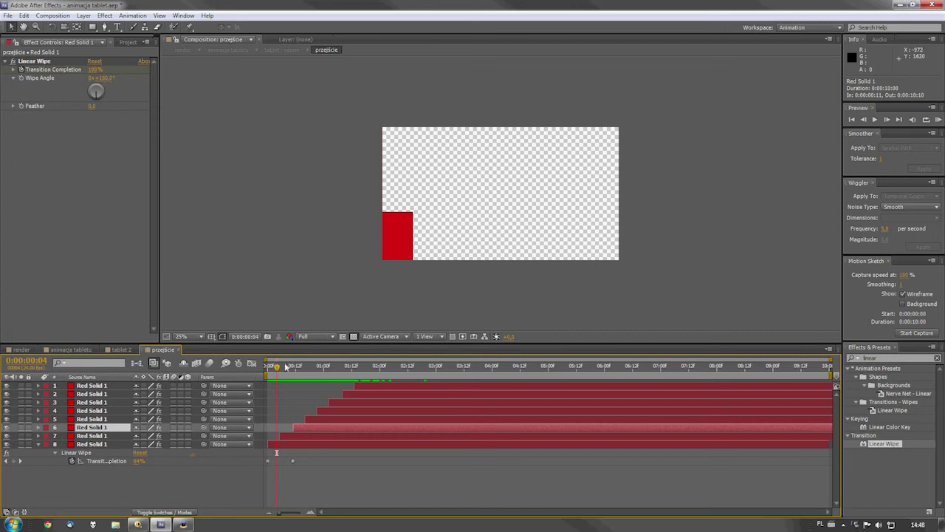
mouse_move(279, 372)
left_mouse_down()
mouse_move(365, 375)
mouse_move(283, 374)
mouse_move(344, 377)
mouse_move(318, 375)
mouse_move(330, 383)
mouse_move(267, 404)
left_mouse_up()
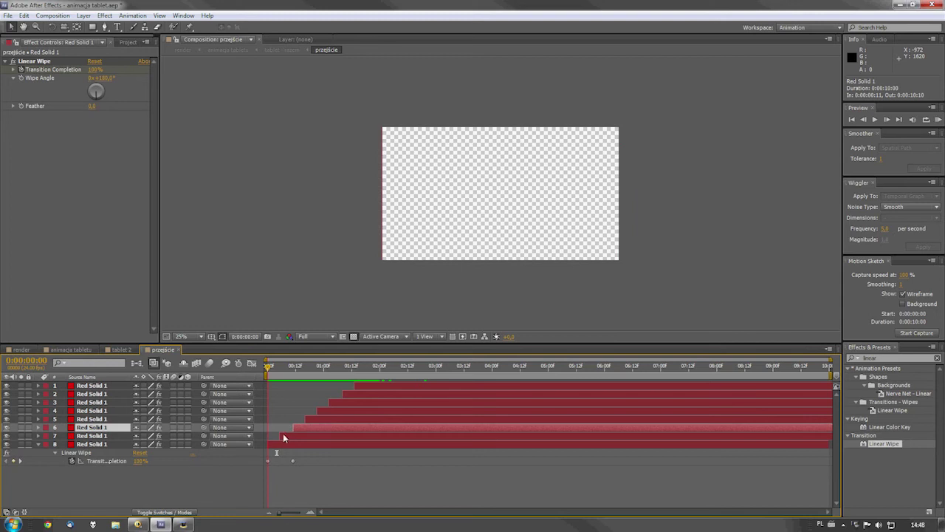
left_click(274, 366)
key("=")
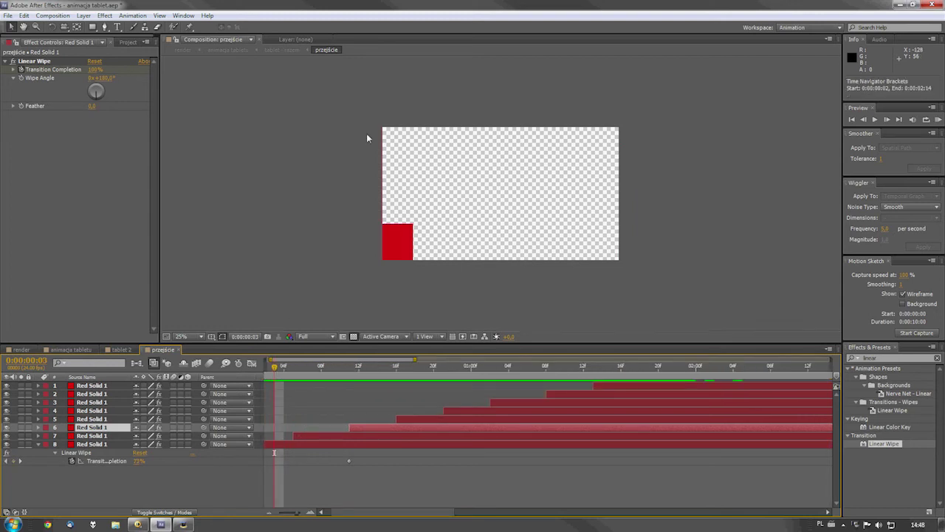
left_click_drag(278, 370, 453, 380)
left_click_drag(275, 372, 470, 381)
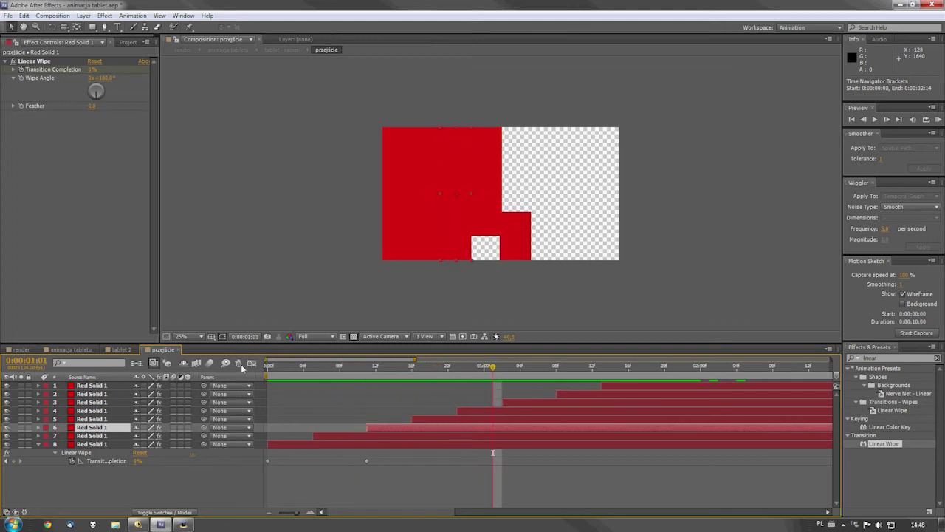
mouse_move(289, 359)
left_mouse_down()
mouse_move(566, 364)
mouse_move(216, 425)
left_mouse_up()
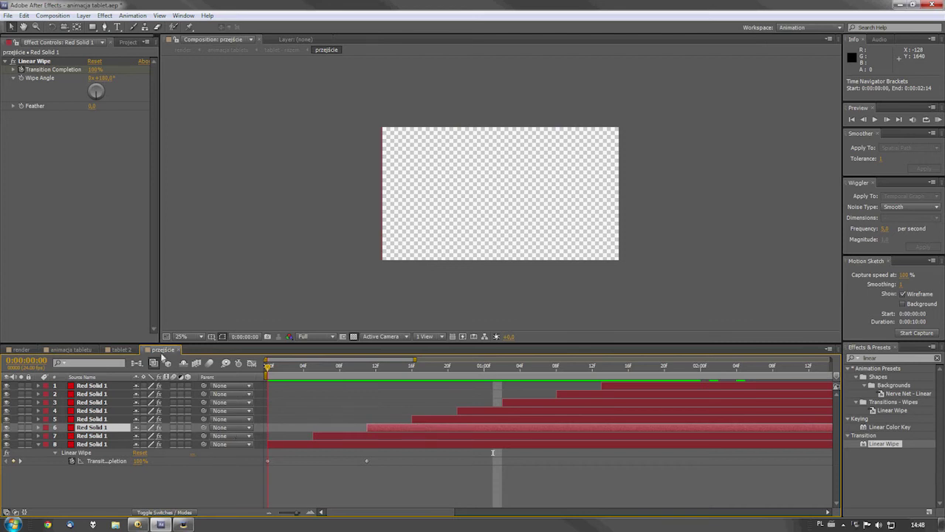
Switch to tablet 2, scrub the pen animation, and show the Project panel's item list.
left_click(126, 350)
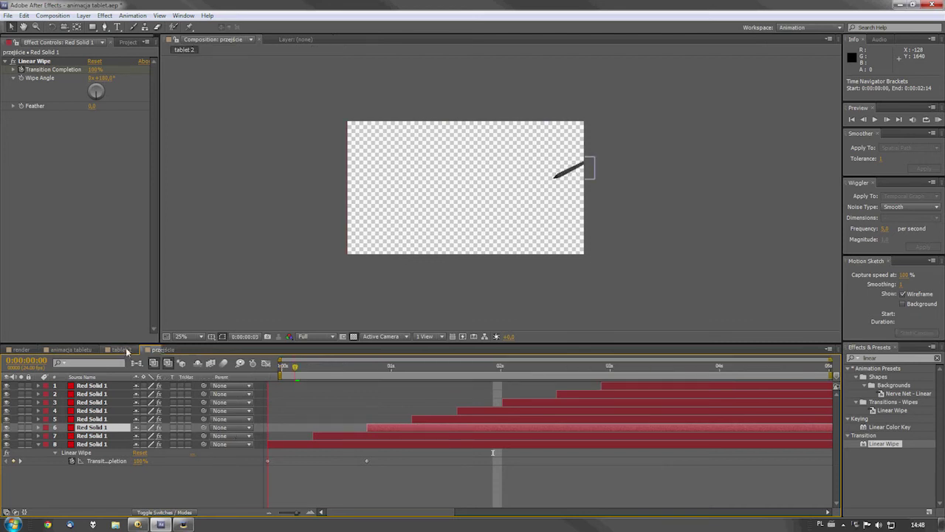
left_click_drag(291, 364, 606, 365)
left_click(130, 42)
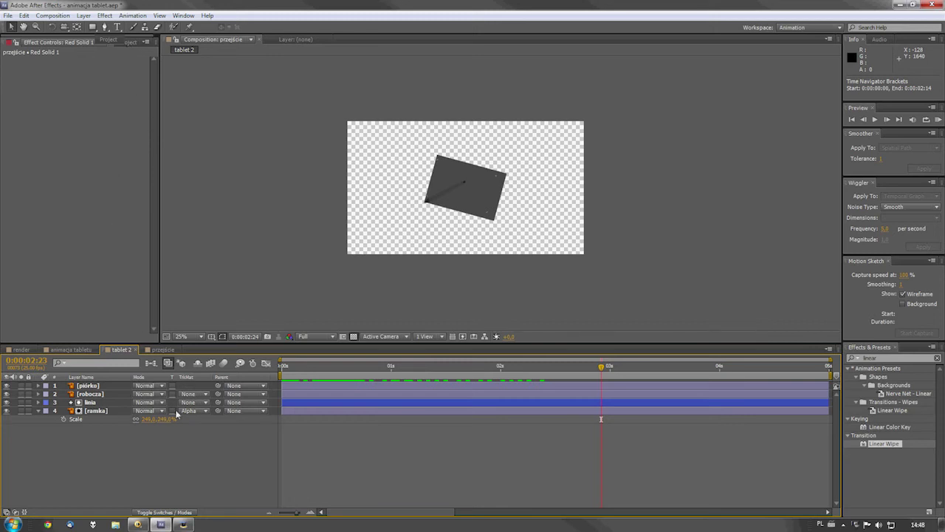
left_click_drag(288, 364, 309, 361)
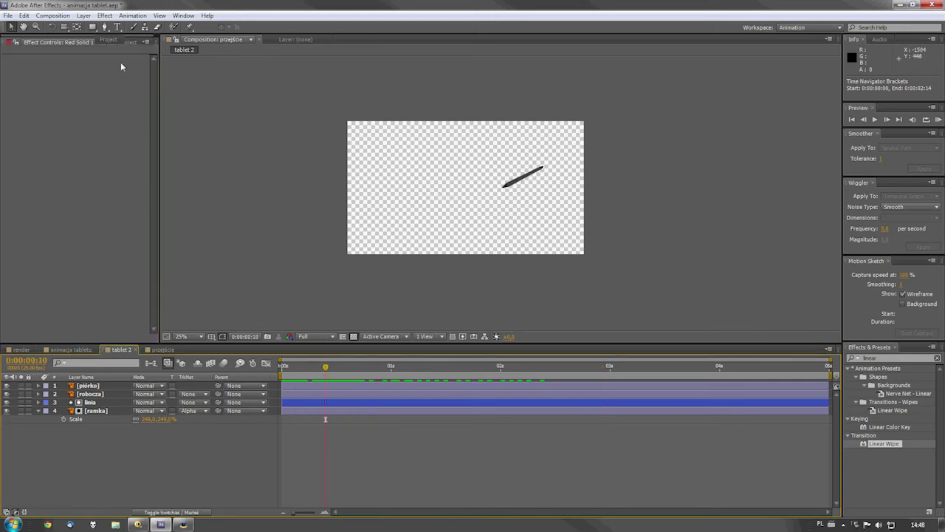
left_click(114, 124)
left_click(109, 41)
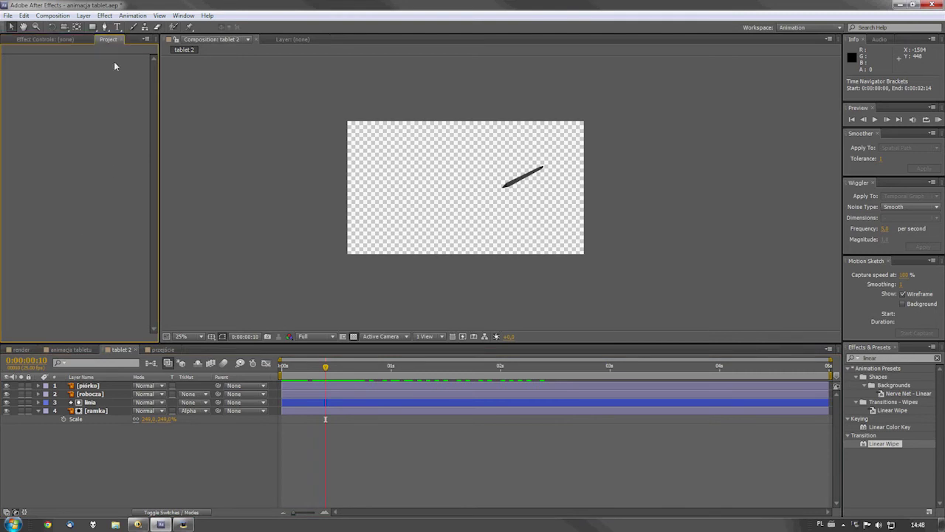
left_click(112, 154)
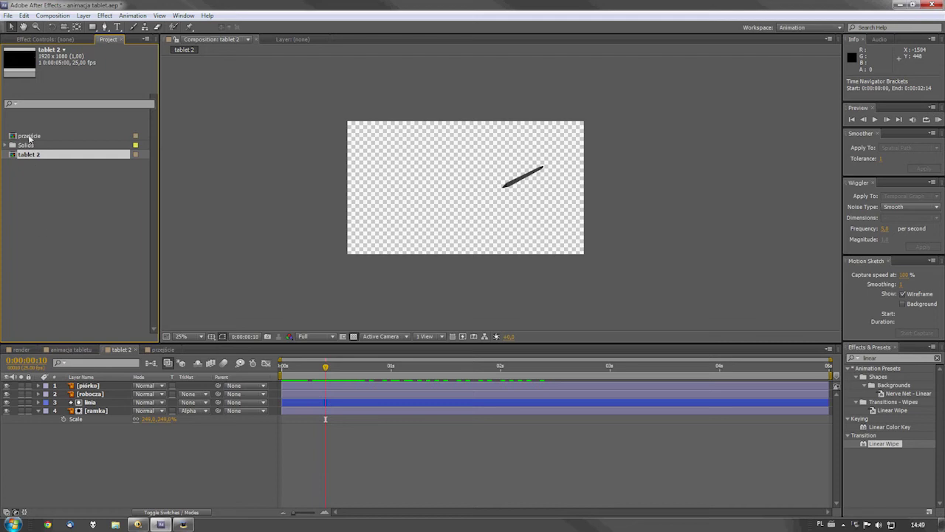
Add przejście to tablet 2 above ramka as ramka's Alpha Matte, then go to 0:00:02:02.
mouse_move(20, 137)
left_mouse_down()
mouse_move(106, 441)
mouse_move(105, 425)
left_mouse_up()
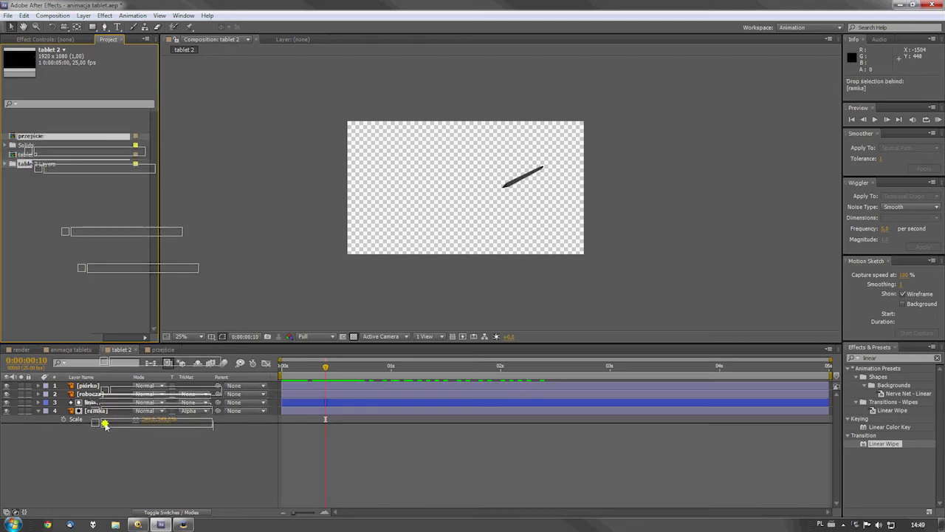
left_click_drag(105, 424, 106, 410)
left_click(194, 419)
left_click(210, 436)
left_click(330, 367)
left_click_drag(331, 367, 509, 377)
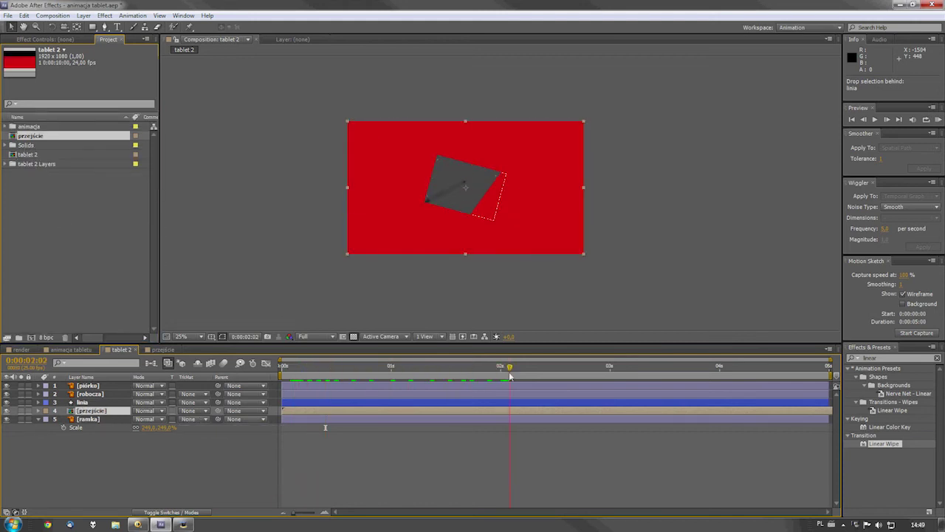
Keyframe przejście's Scale at 2:02 and shrink it to about 52%.
key("alt+shift+s")
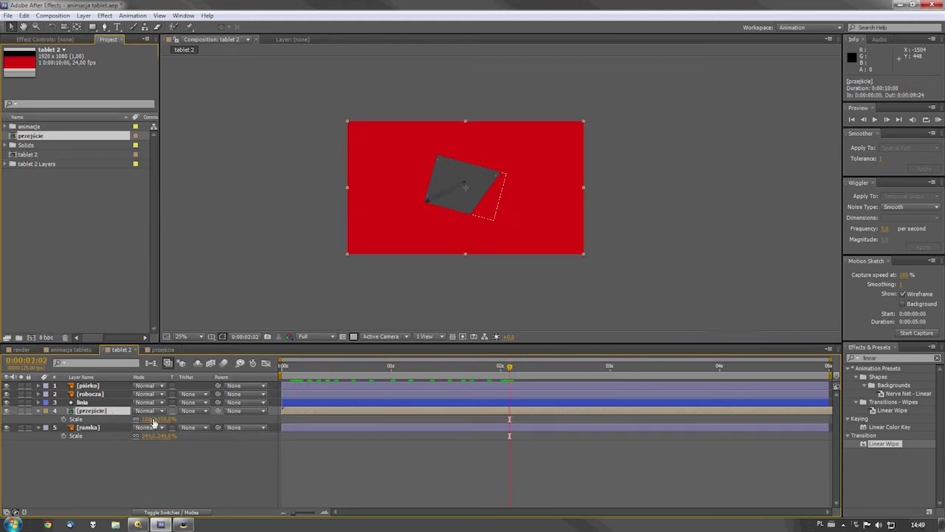
mouse_move(148, 418)
left_mouse_down()
mouse_move(134, 427)
mouse_move(153, 420)
left_mouse_up()
key("r")
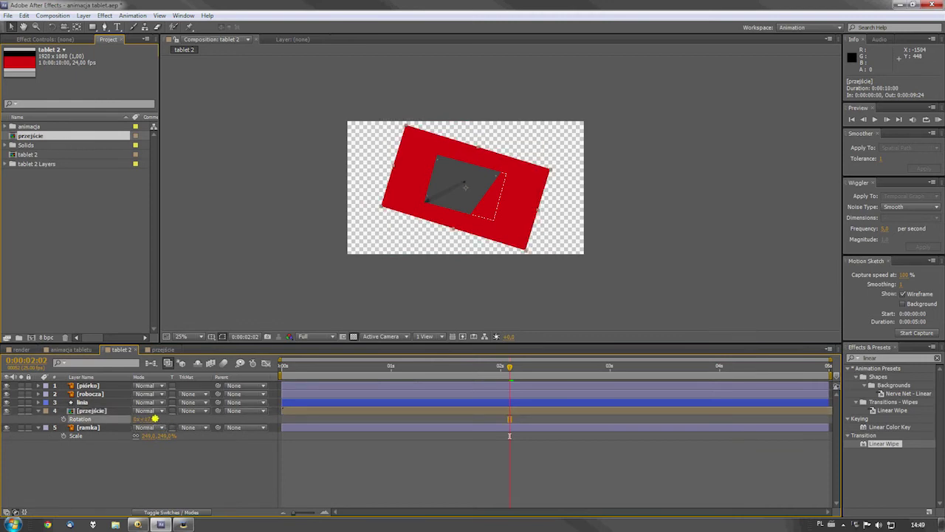
key("s")
left_click_drag(148, 420, 146, 420)
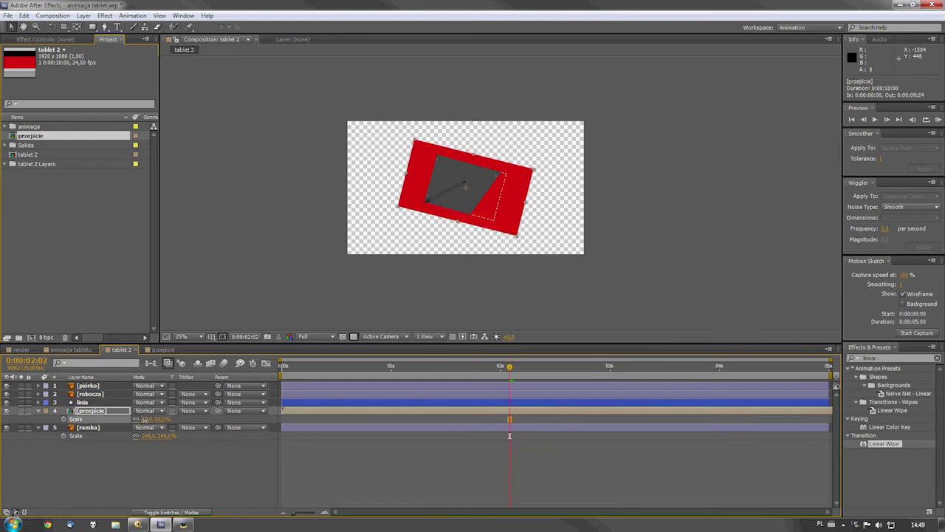
Set ramka's track matte to Alpha Matte 'przejście' and preview the tablet animation.
left_click(170, 490)
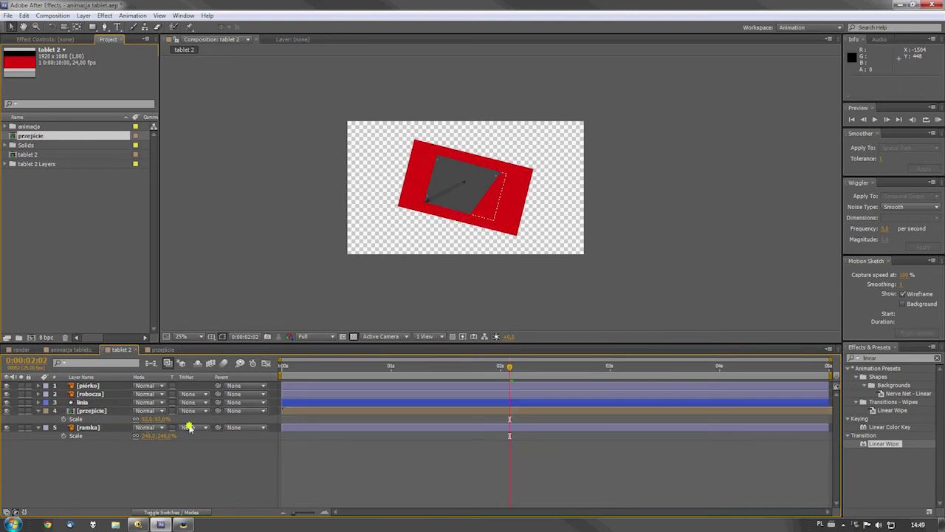
left_click(188, 427)
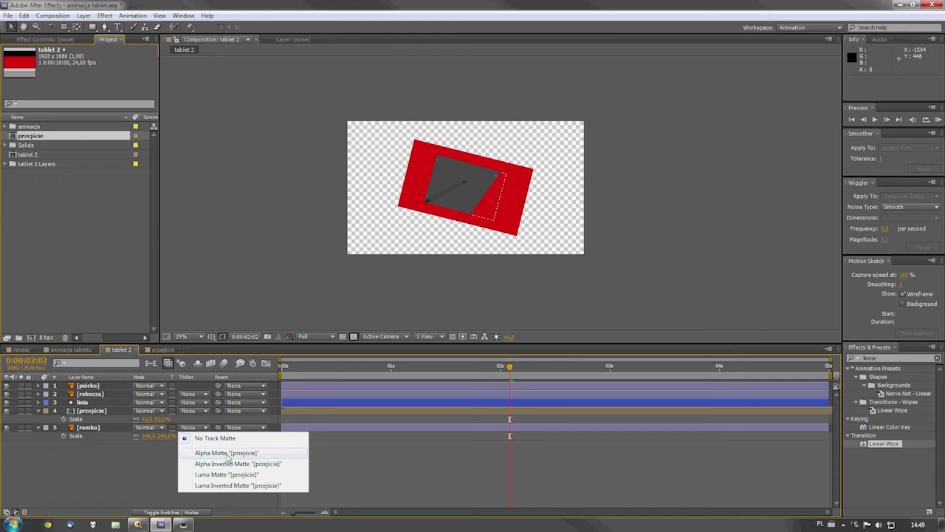
left_click(227, 453)
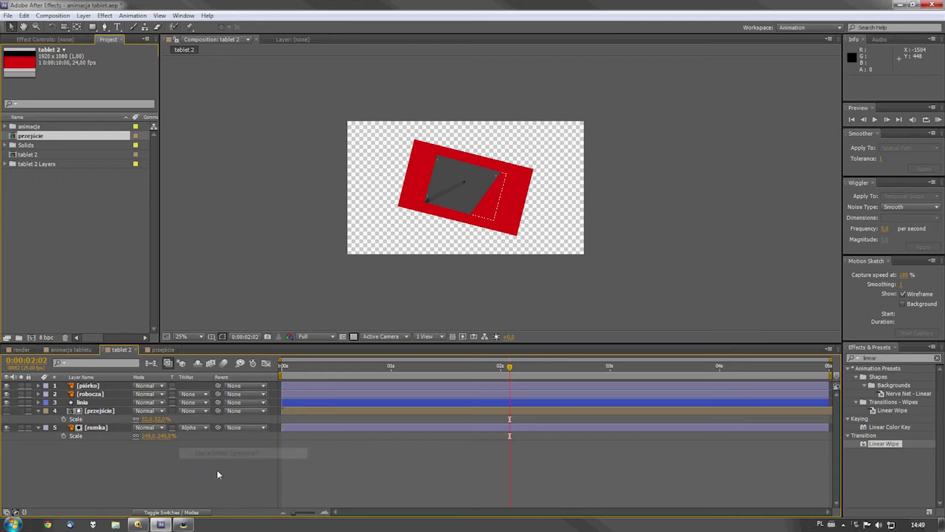
key("KP_0")
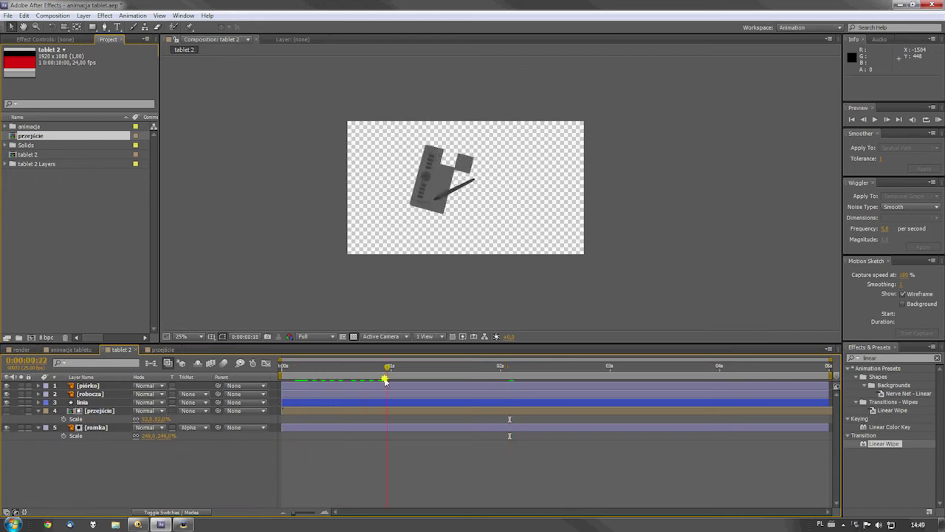
Slide the przejście layer so it starts at 0:00:02:02.
left_click(105, 412)
left_click_drag(328, 412, 556, 411)
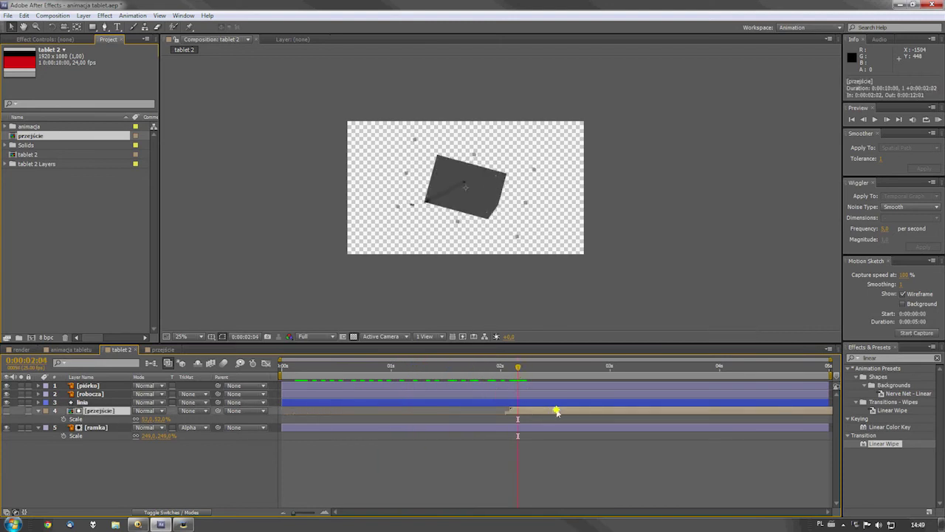
mouse_move(502, 362)
left_mouse_down()
mouse_move(463, 371)
mouse_move(546, 375)
mouse_move(521, 373)
mouse_move(531, 367)
left_mouse_up()
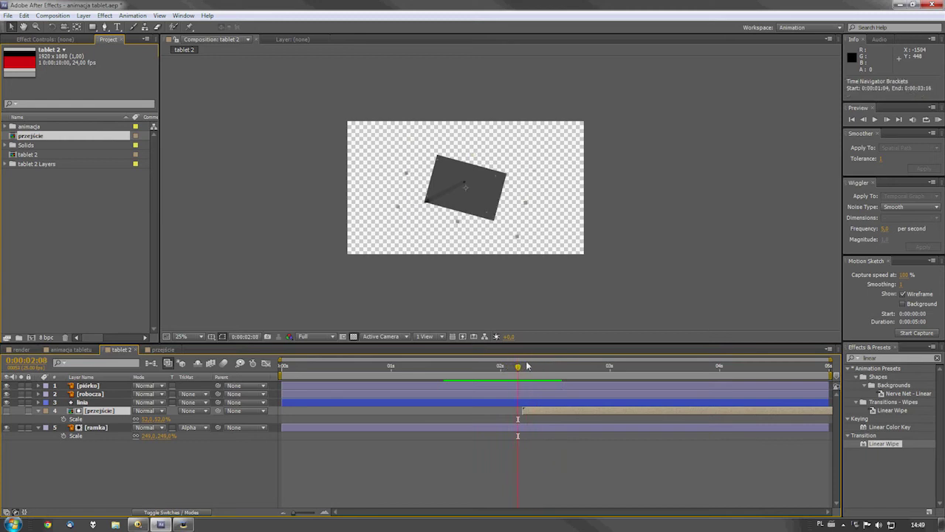
Move the przejście and ramka Scale keyframes to 0:00:02:04, then select the piórko layer.
key("equal")
mouse_move(531, 367)
left_mouse_down()
mouse_move(499, 371)
mouse_move(521, 371)
left_mouse_up()
left_click_drag(509, 419, 533, 414)
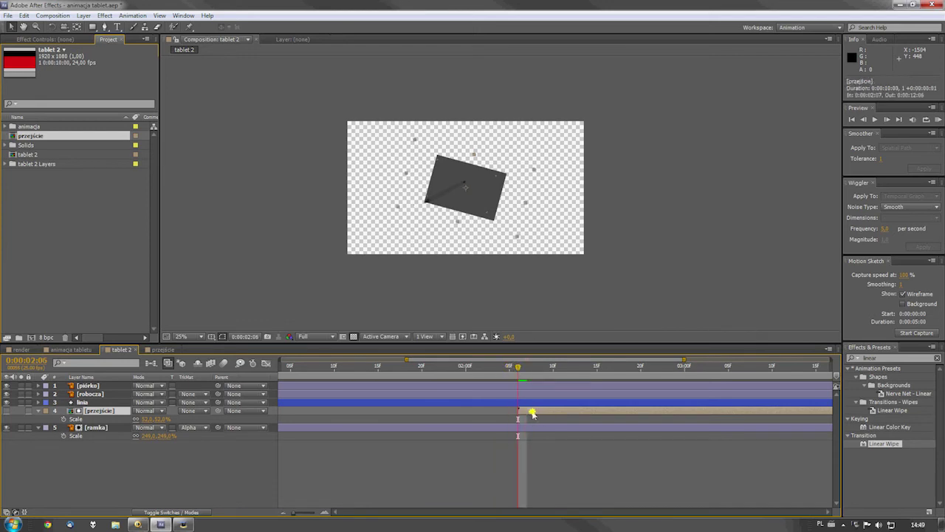
left_click(105, 385)
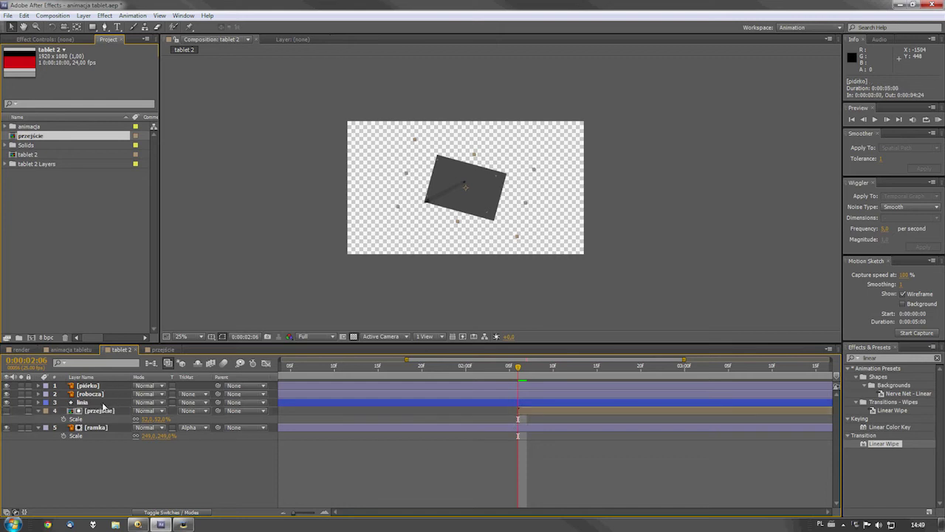
Key piórko's Position at 2:06, then move the pen down-left, up at 2:16, down at 2:23.
key("p")
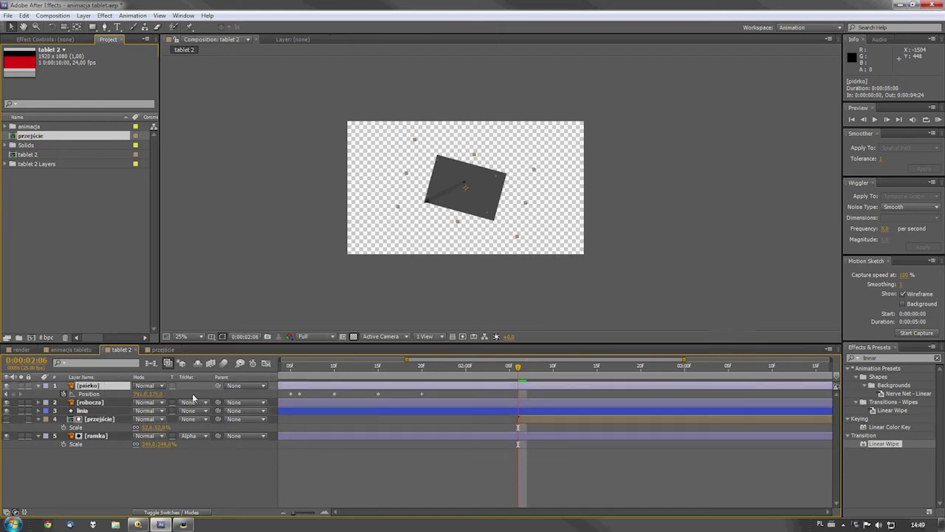
left_click(14, 394)
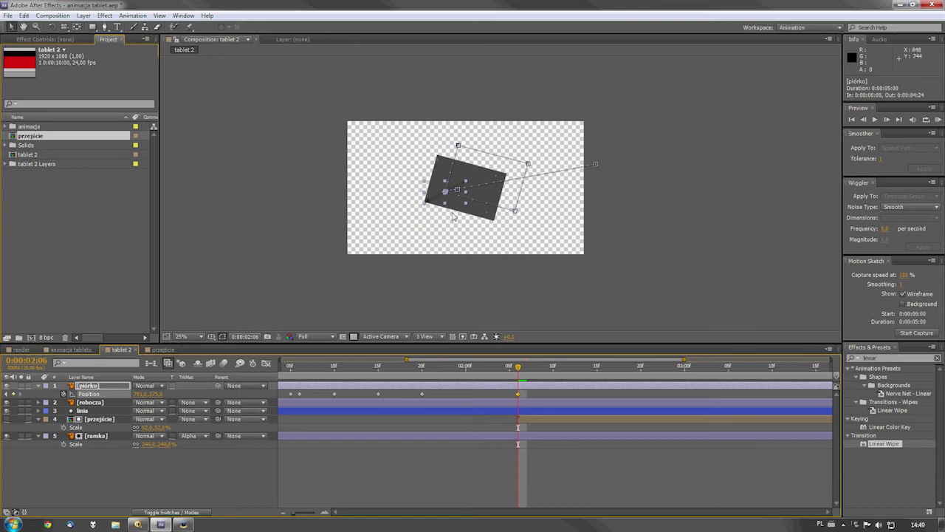
scroll(523, 320, "up", 1)
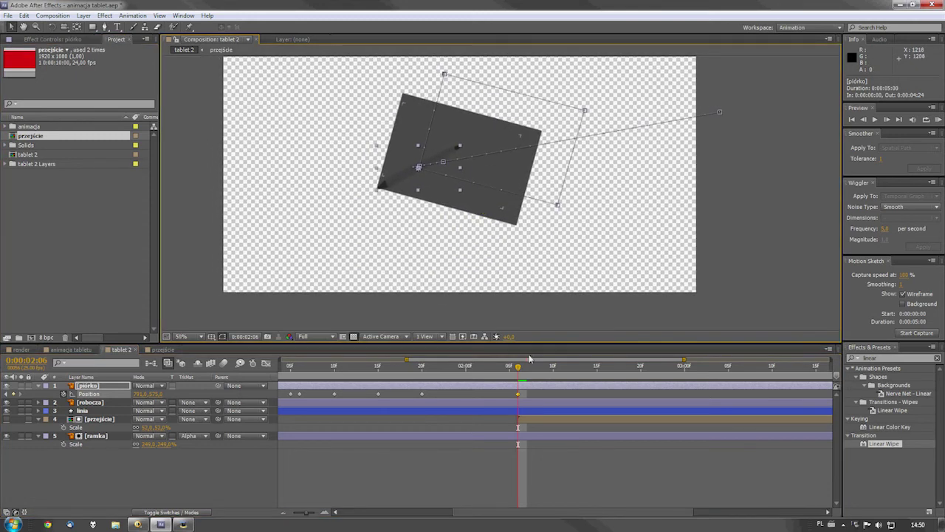
mouse_move(532, 368)
left_mouse_down()
mouse_move(542, 369)
mouse_move(533, 370)
left_mouse_up()
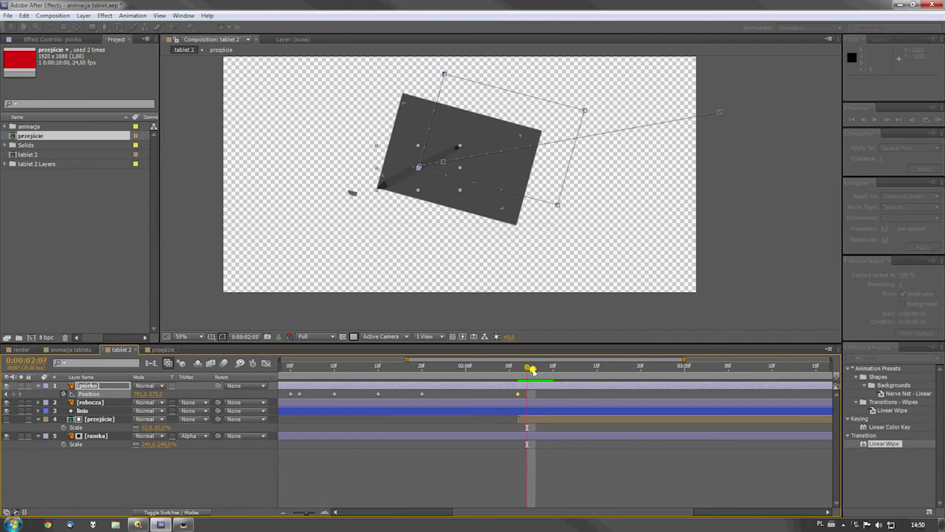
left_click_drag(419, 173, 379, 179)
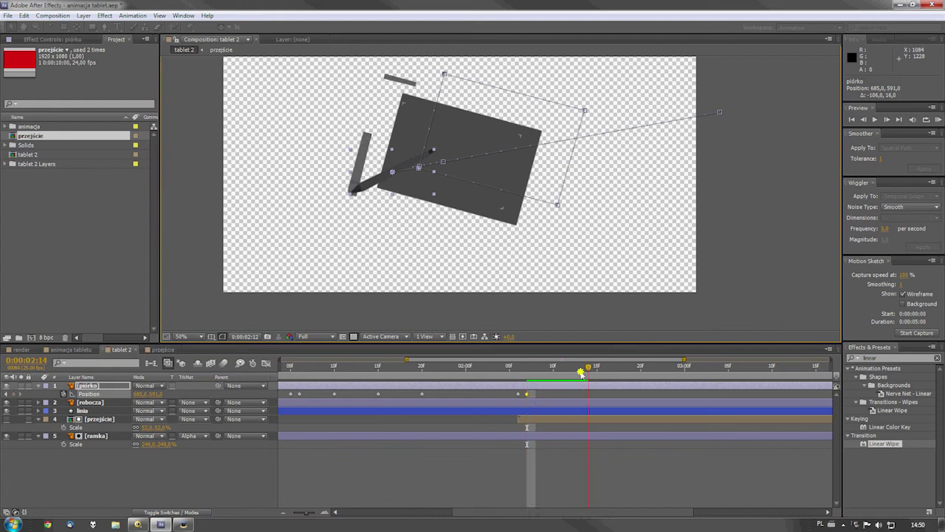
left_click_drag(529, 368, 606, 367)
left_click_drag(384, 168, 447, 7)
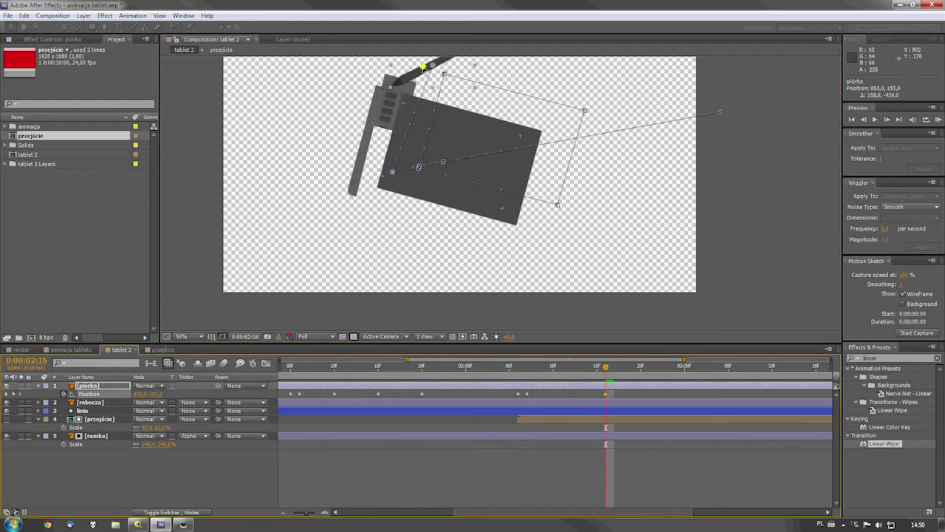
left_click_drag(606, 369, 667, 367)
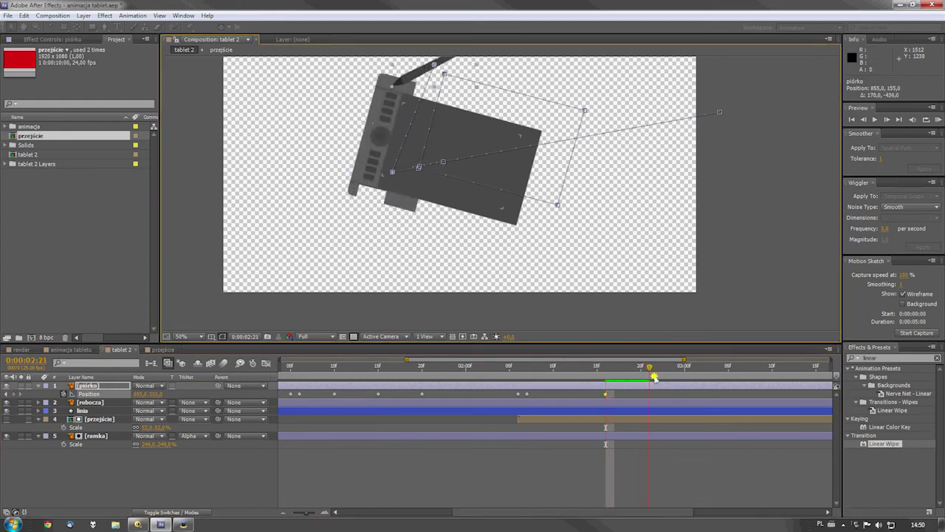
left_click_drag(413, 61, 437, 213)
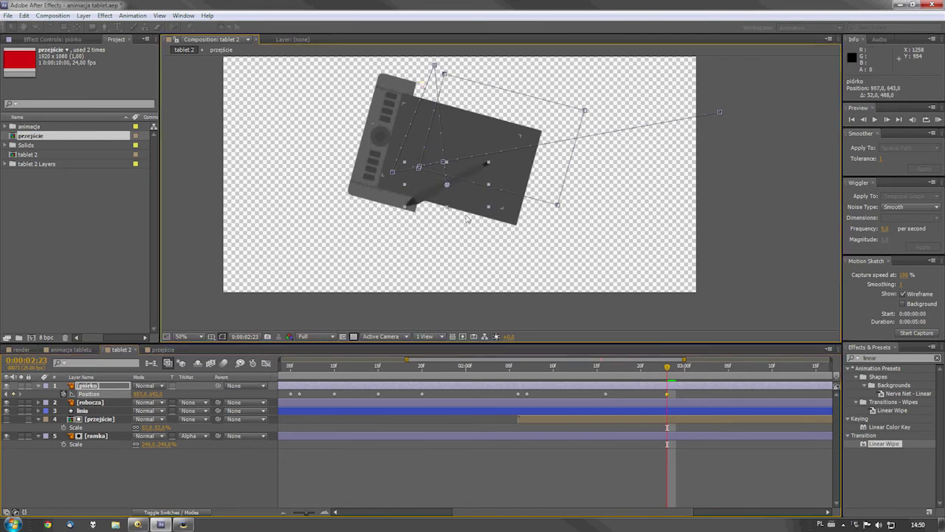
Continue the pen's motion: up-right at 3:04, down at 3:07, up-right at 3:13, down at 3:20.
left_click_drag(686, 359, 830, 359)
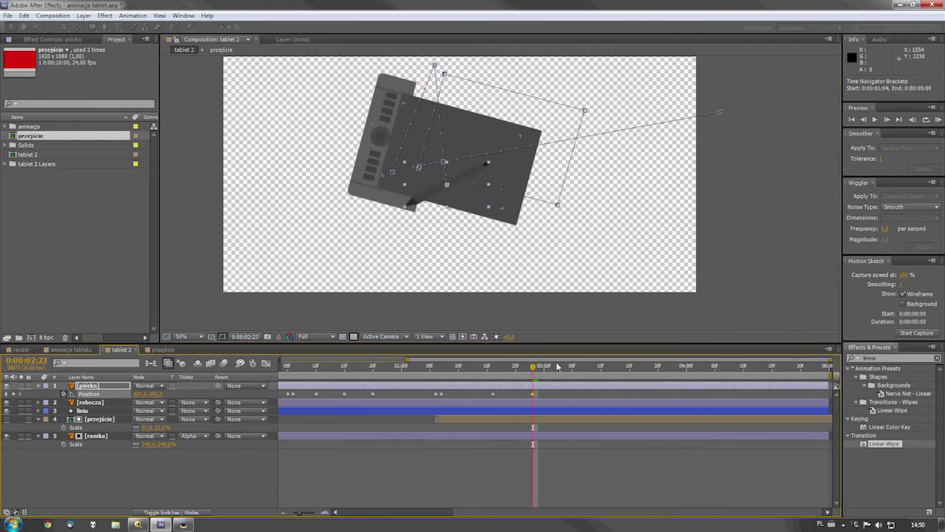
left_click_drag(538, 371, 567, 367)
left_click_drag(431, 186, 475, 79)
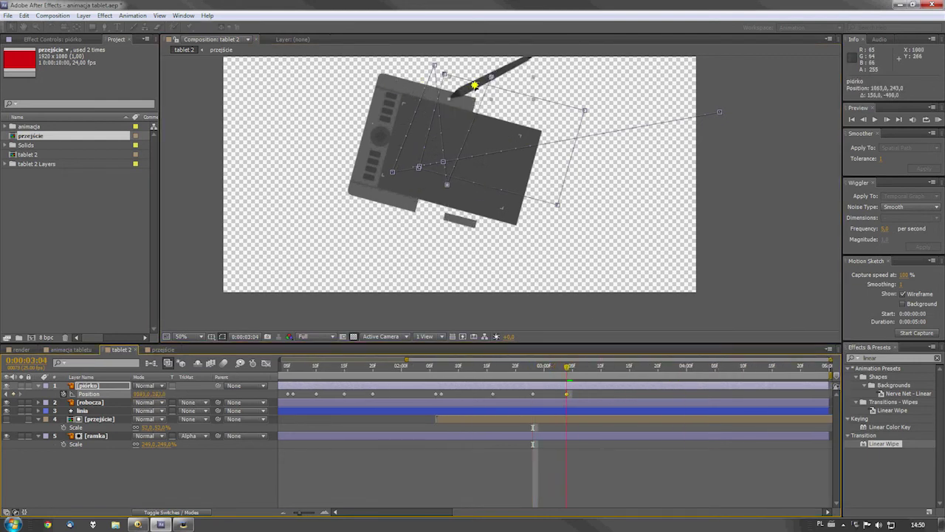
left_click(575, 372)
left_click_drag(575, 373, 584, 373)
left_click_drag(479, 95, 490, 215)
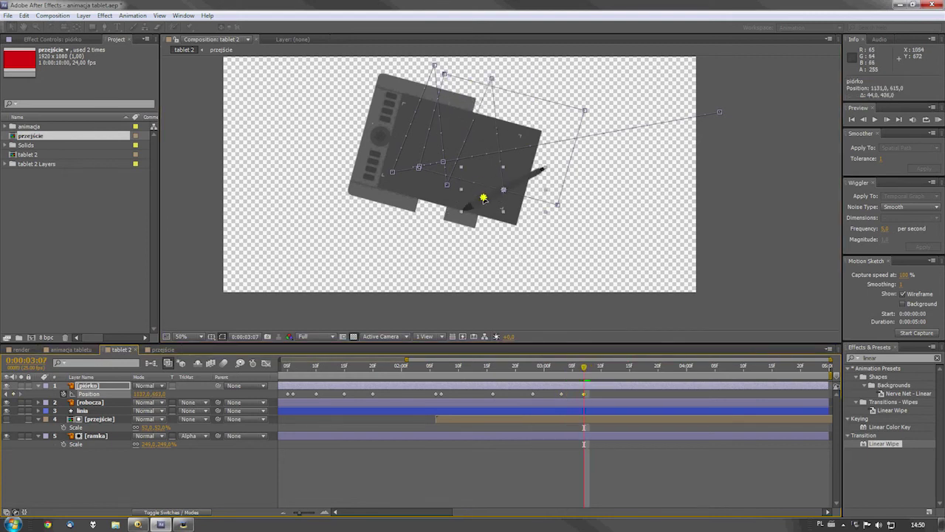
left_click_drag(585, 367, 622, 371)
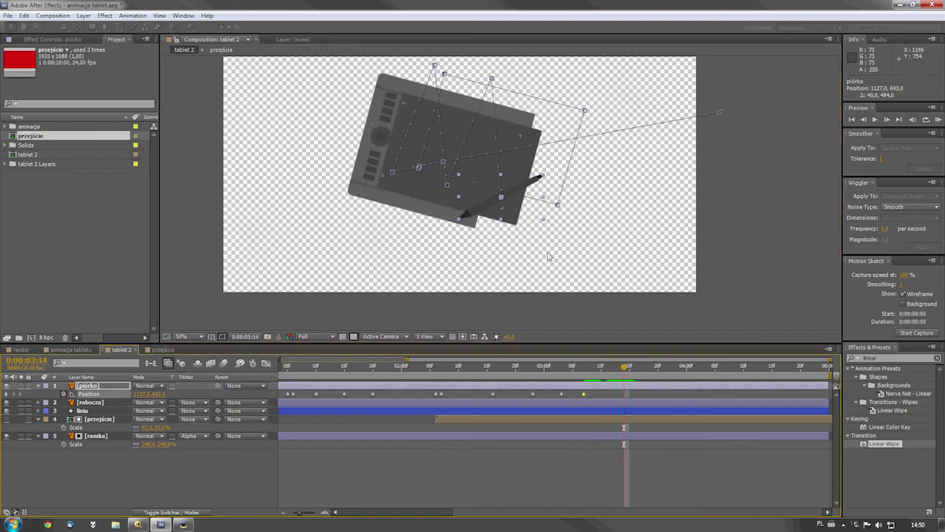
key("Page_Up")
left_click_drag(480, 205, 526, 106)
left_click_drag(623, 367, 658, 367)
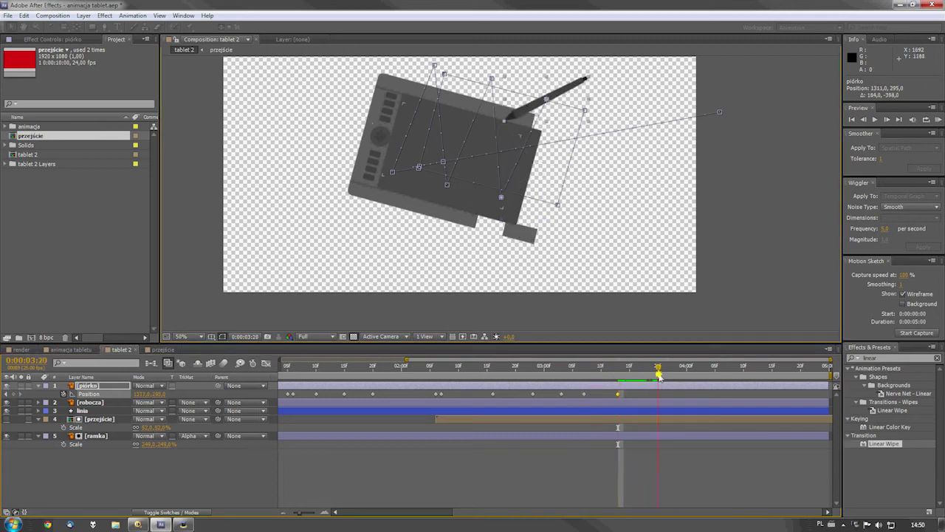
left_click_drag(523, 112, 542, 225)
Swing the pen up-right near 4:00, then lay it beside the tablet at 1449, 789.
mouse_move(668, 365)
left_mouse_down()
mouse_move(723, 378)
mouse_move(681, 378)
mouse_move(675, 368)
left_mouse_up()
left_click(688, 368)
left_click_drag(547, 220, 583, 113)
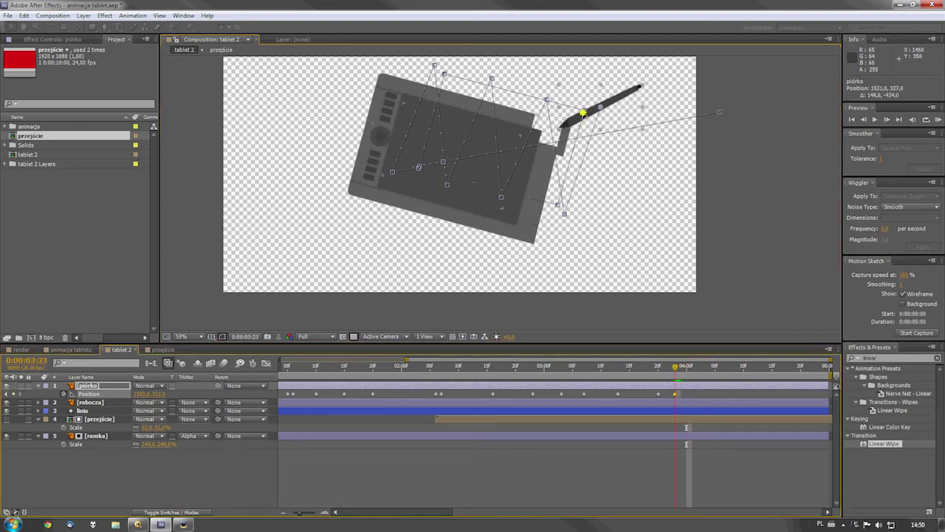
left_click_drag(686, 368, 718, 370)
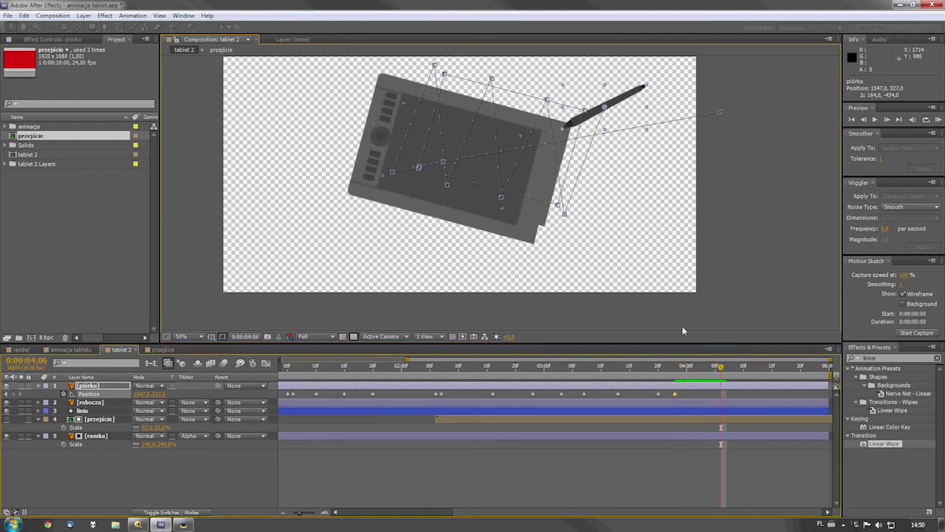
left_click_drag(591, 113, 567, 224)
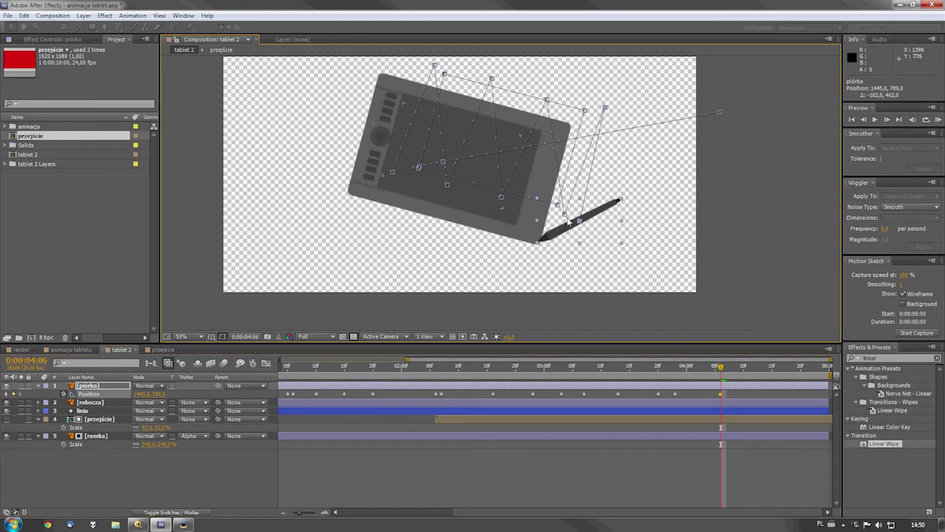
key("comma")
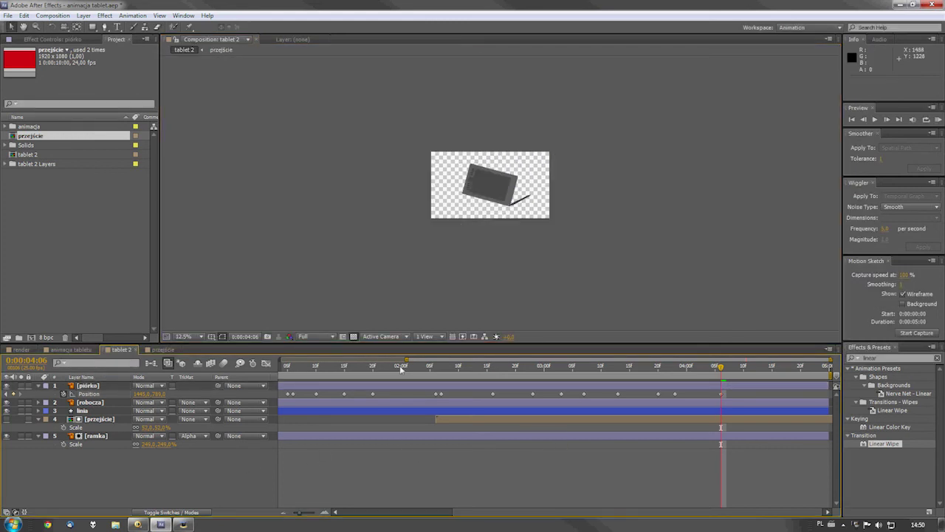
Play back the pen animation, then collapse piórko's Position and przejście's Scale rows.
mouse_move(401, 365)
left_mouse_down()
mouse_move(281, 364)
mouse_move(584, 392)
mouse_move(768, 378)
left_mouse_up()
mouse_move(292, 367)
left_mouse_down()
mouse_move(596, 380)
mouse_move(770, 361)
left_mouse_up()
left_click_drag(309, 367, 772, 367)
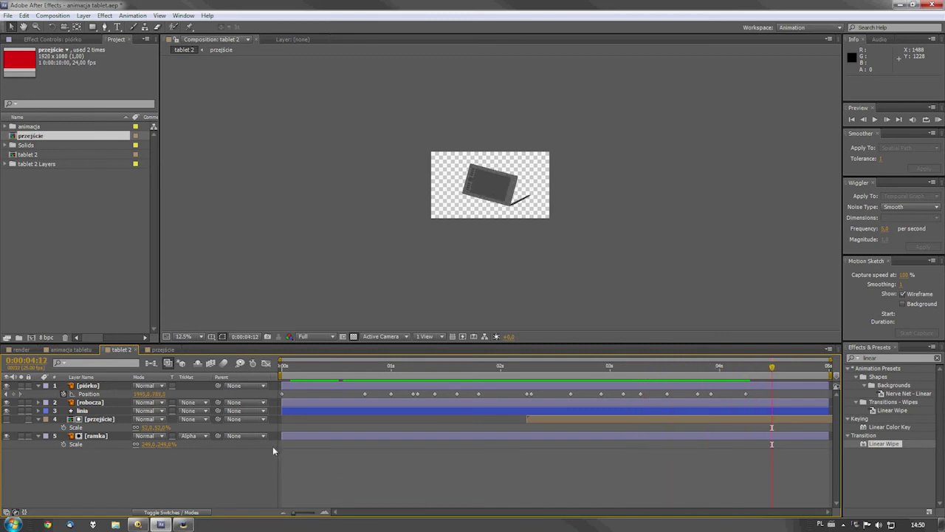
left_click(39, 385)
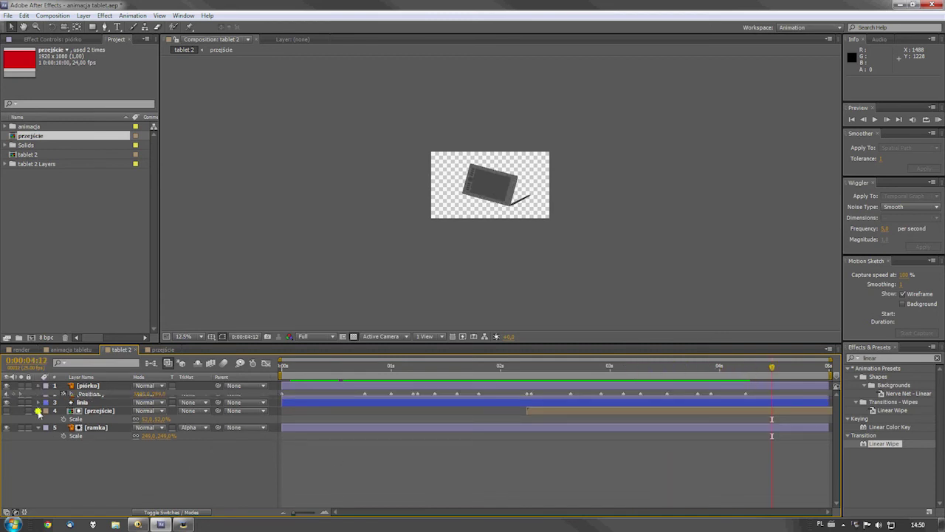
left_click(39, 411)
Create a light blue solid with Ctrl+Y and drag it to the bottom of the stack.
key("ctrl+y")
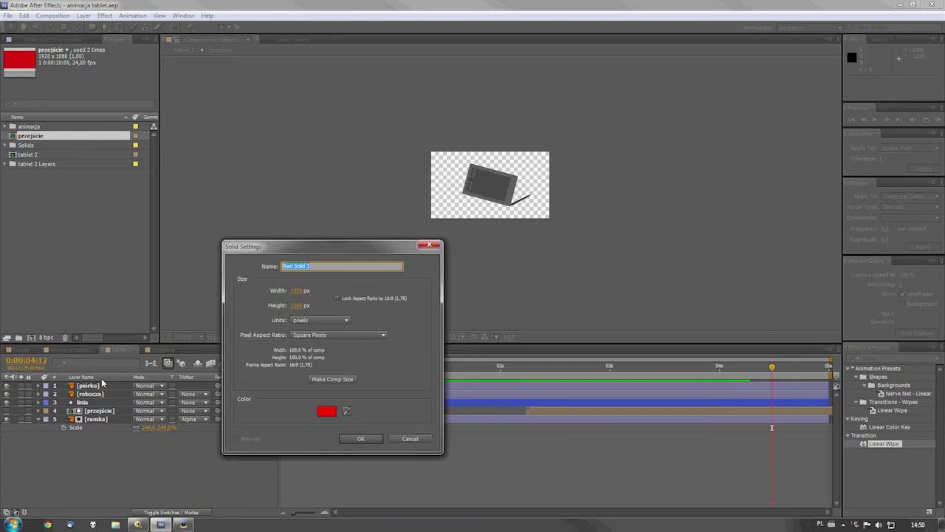
left_click(329, 403)
left_click_drag(792, 209, 786, 191)
left_click_drag(710, 169, 701, 158)
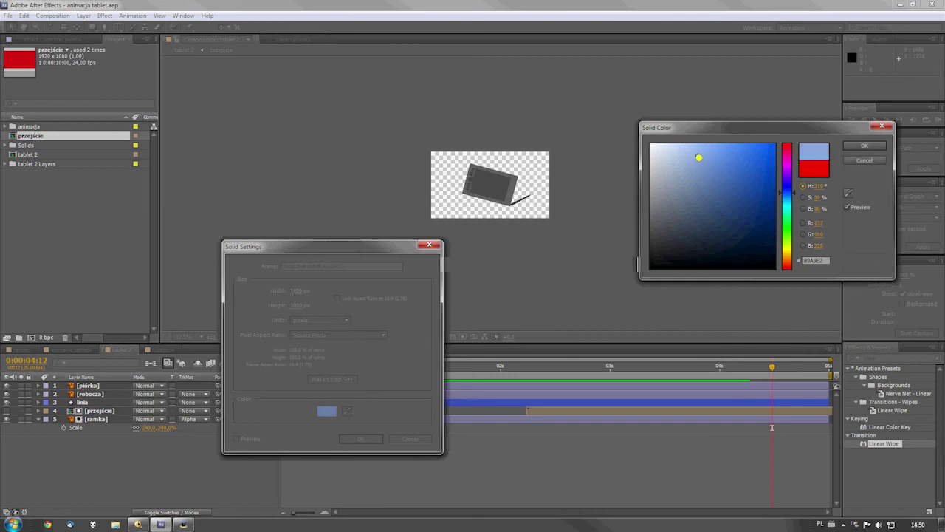
left_click(864, 147)
left_click(362, 439)
left_click_drag(95, 386, 94, 461)
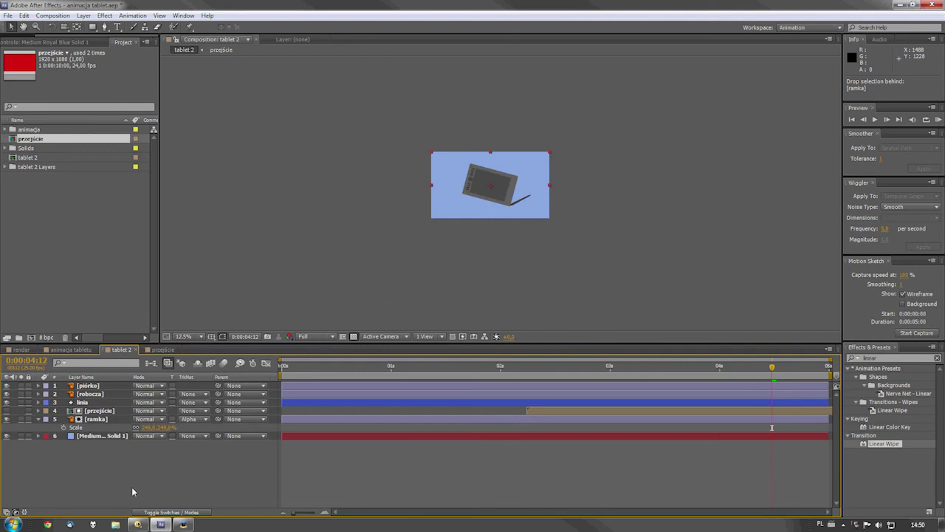
left_click(92, 27)
Draw a thin vertical rectangle along the comp's left edge with a solid colour fill.
mouse_move(419, 144)
left_mouse_down()
mouse_move(434, 215)
mouse_move(447, 226)
left_mouse_up()
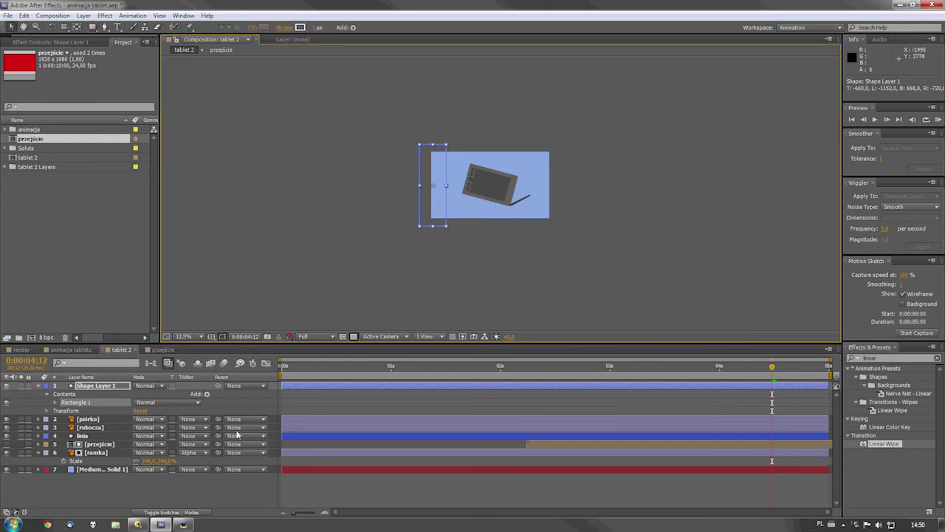
left_click_drag(419, 187, 443, 175)
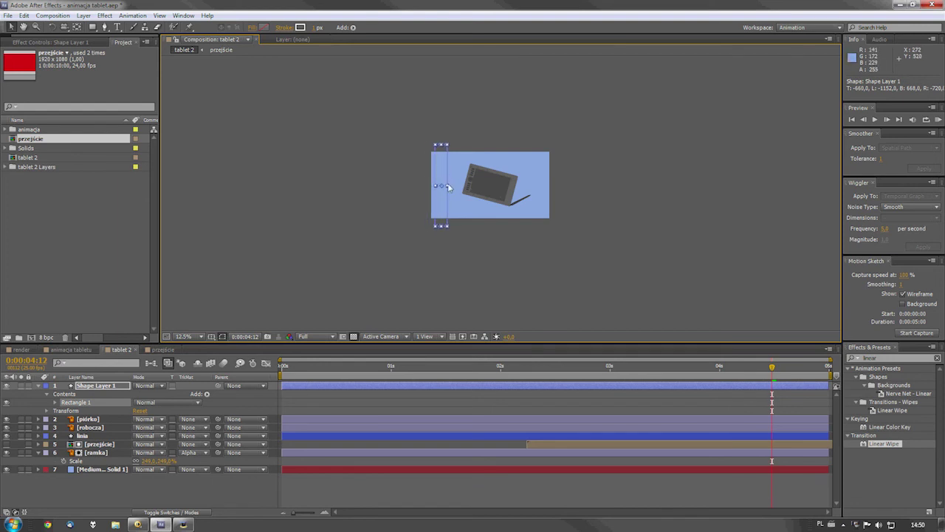
left_click(265, 28)
left_click(865, 163)
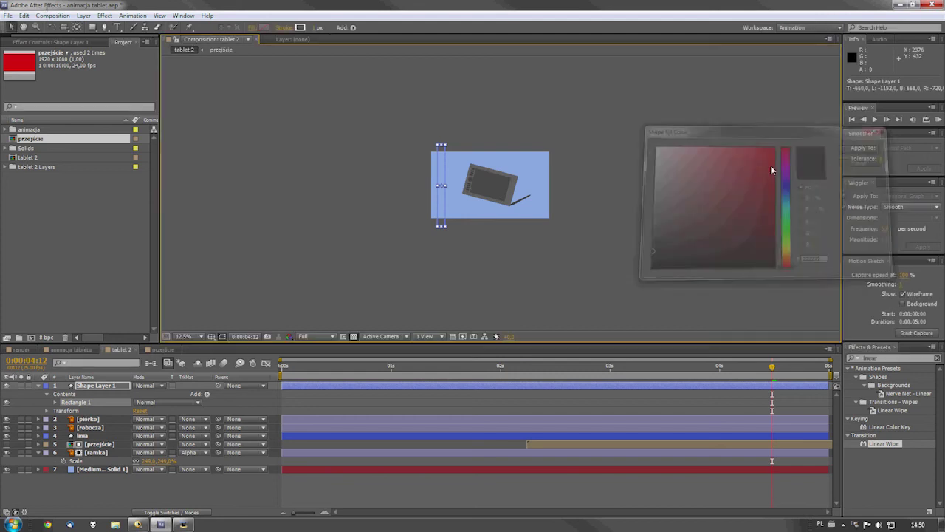
left_click(251, 28)
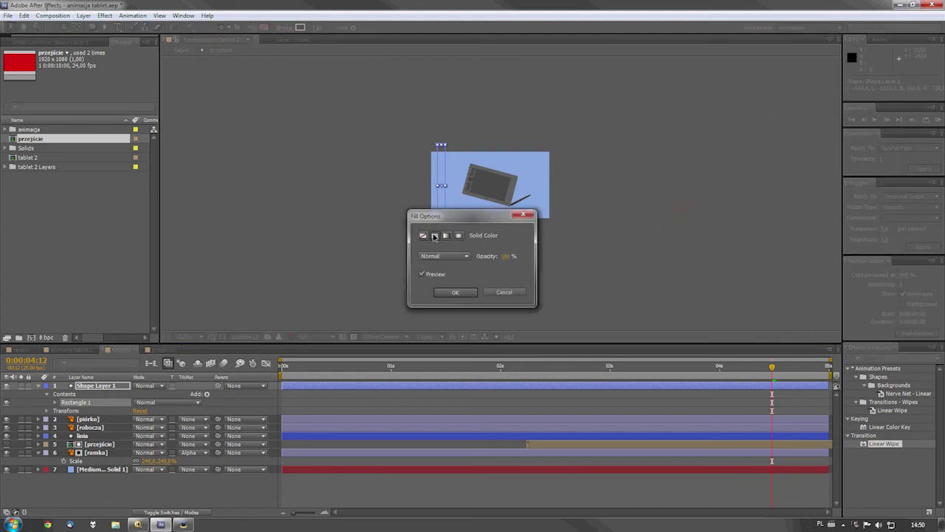
left_click(434, 237)
left_click(455, 291)
Remove the rectangle's stroke and fill it with a slightly darkened sample of the background blue.
left_click(285, 30)
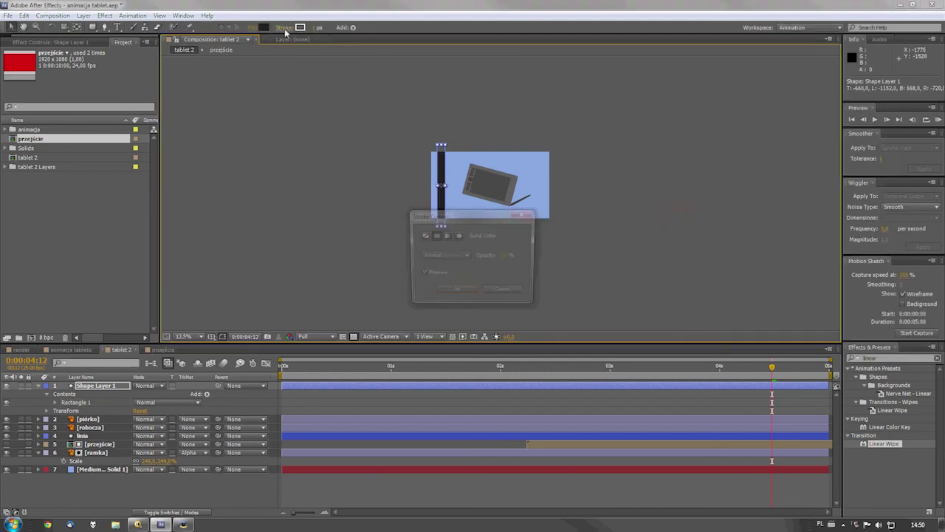
left_click(425, 235)
left_click(456, 290)
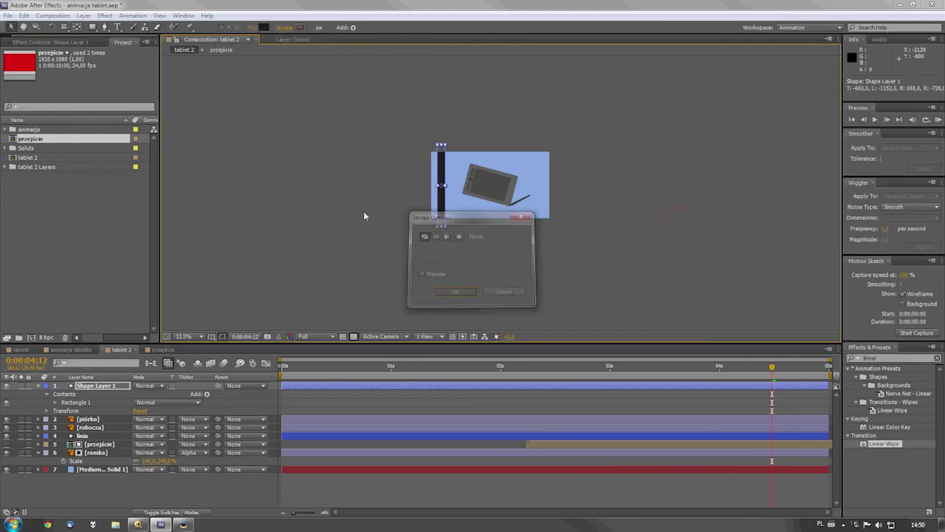
left_click(264, 28)
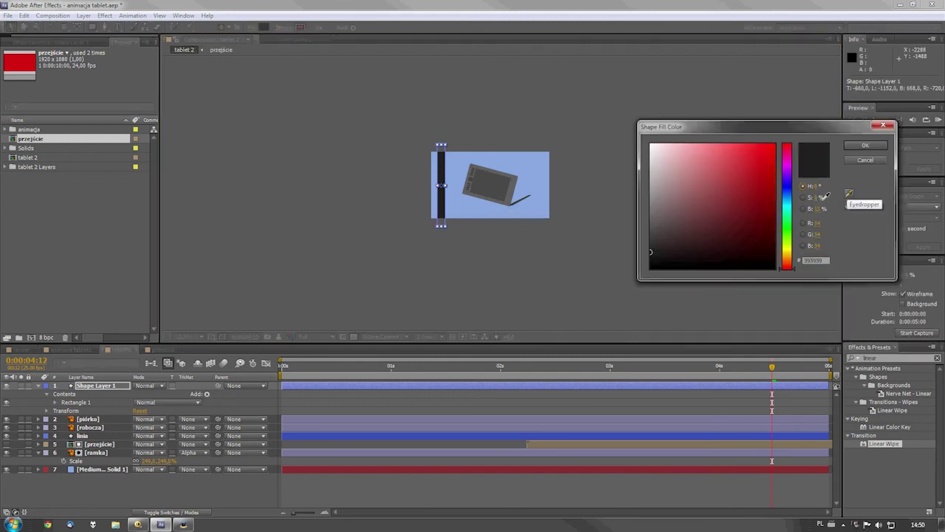
left_click(477, 160)
left_click_drag(699, 159, 702, 182)
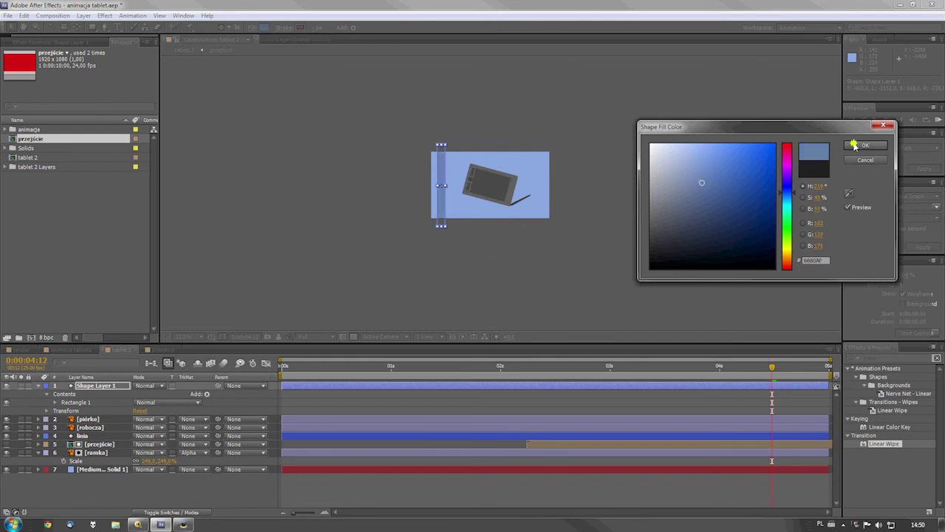
left_click(857, 146)
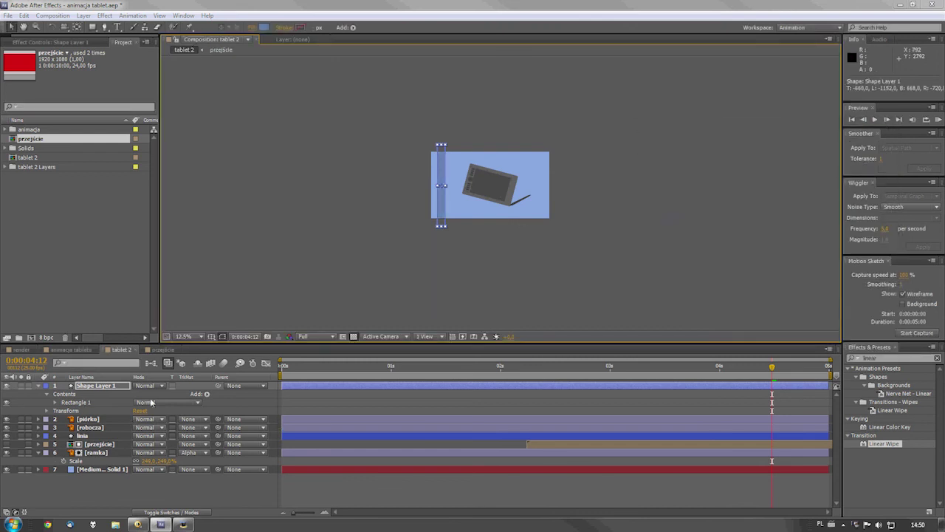
Add a Repeater to the rectangle and set it to 12 copies.
left_click(208, 394)
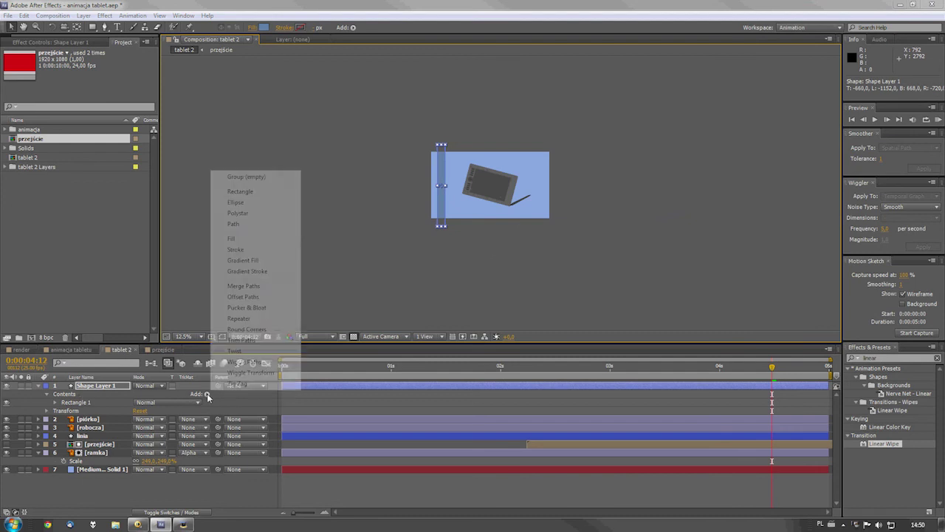
left_click(256, 318)
left_click(63, 437)
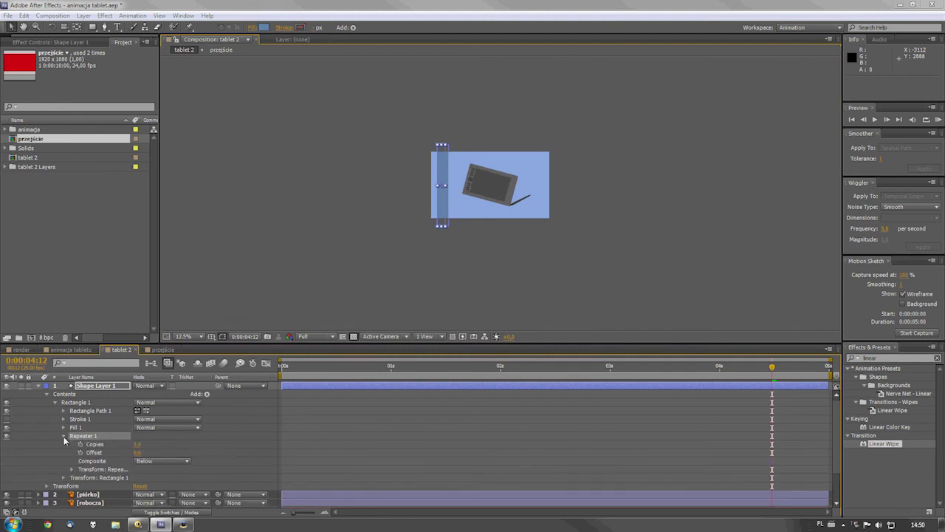
left_click_drag(139, 446, 142, 446)
left_click(142, 447)
key("Return")
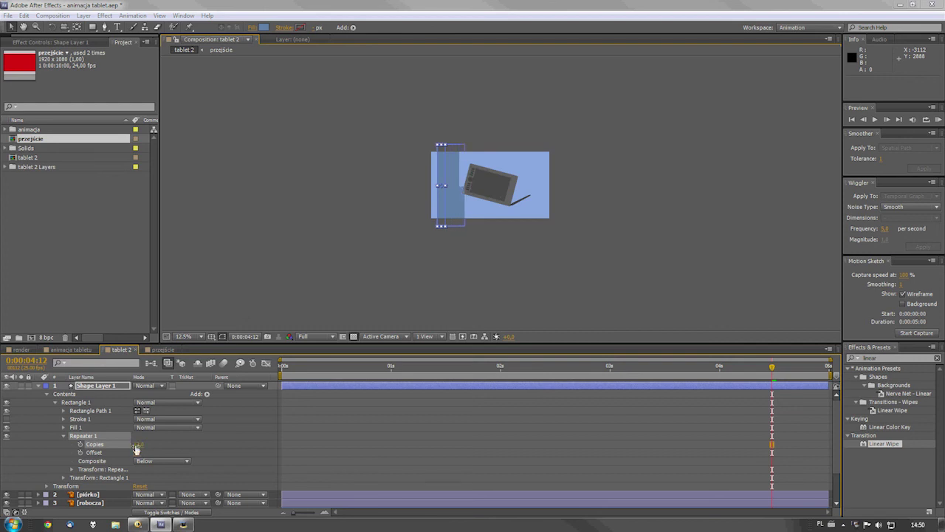
Raise the Repeater's Position X to spread the stripes, and shift the layer left to cover the comp.
left_click(72, 470)
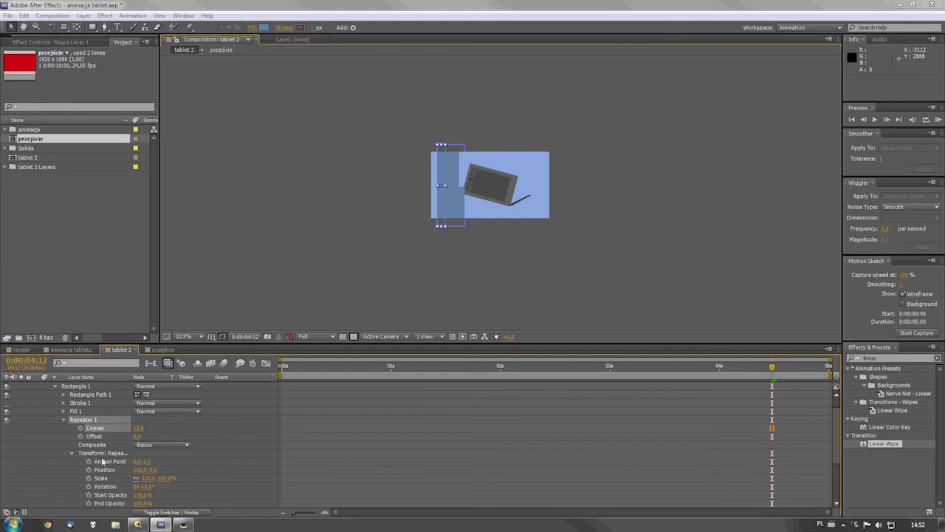
scroll(185, 466, "down", 3)
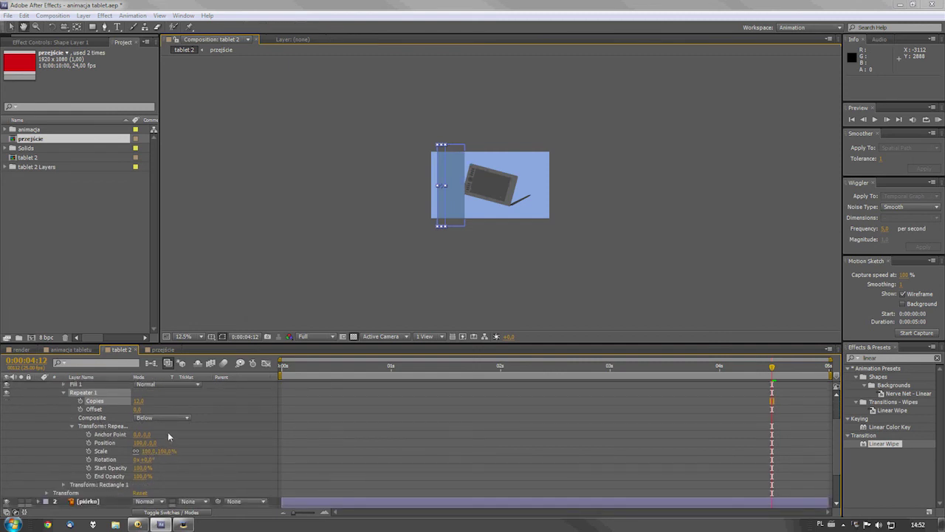
left_click_drag(141, 442, 194, 441)
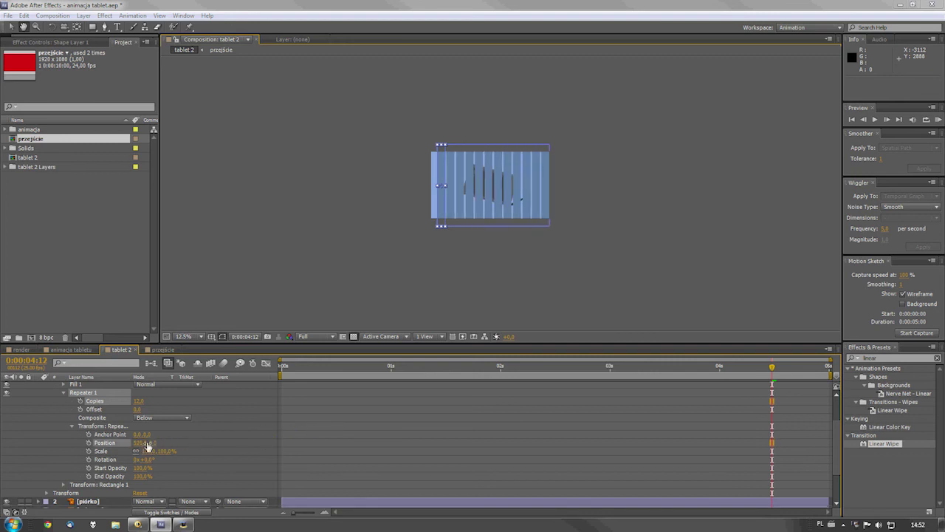
left_click_drag(138, 443, 152, 443)
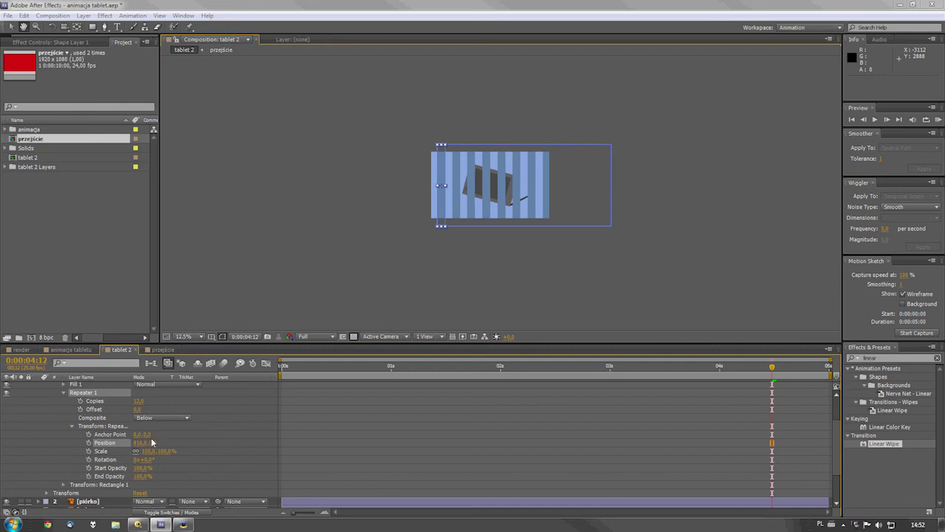
left_click_drag(521, 164, 507, 161)
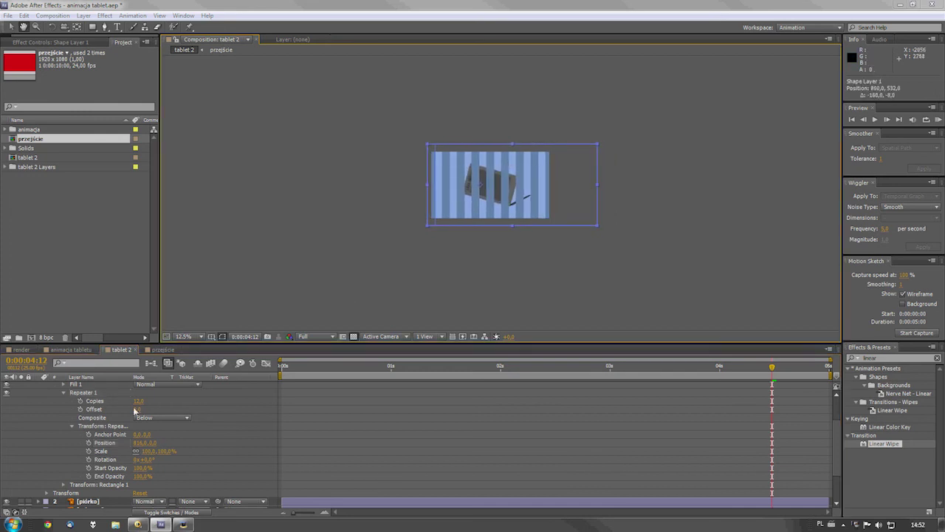
left_click_drag(60, 412, 60, 469)
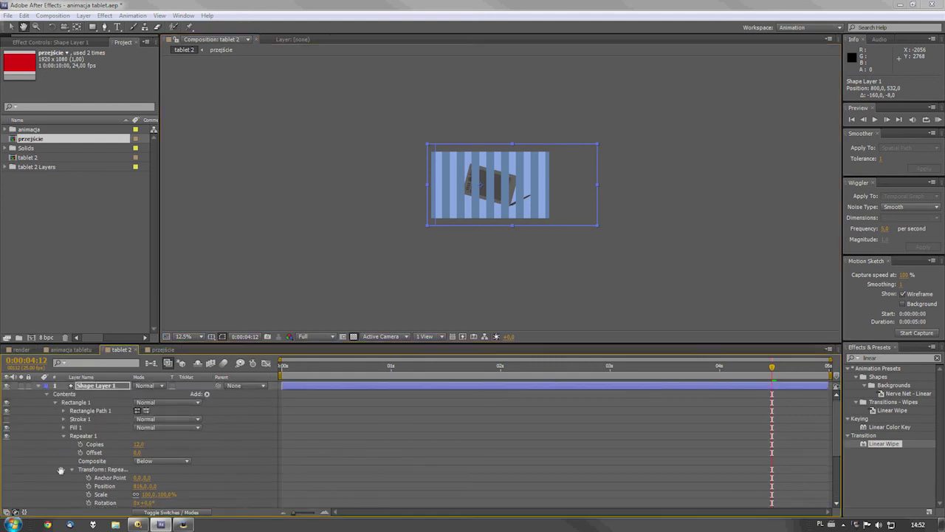
Move the stripe layer below ramka and rotate it into diagonal stripes over the comp.
left_click(39, 387)
left_click_drag(85, 388, 87, 437)
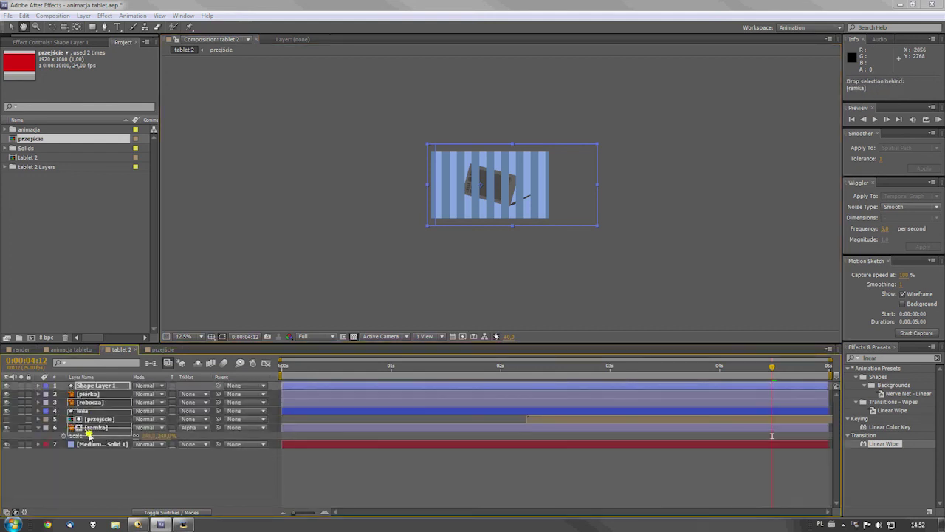
key("r")
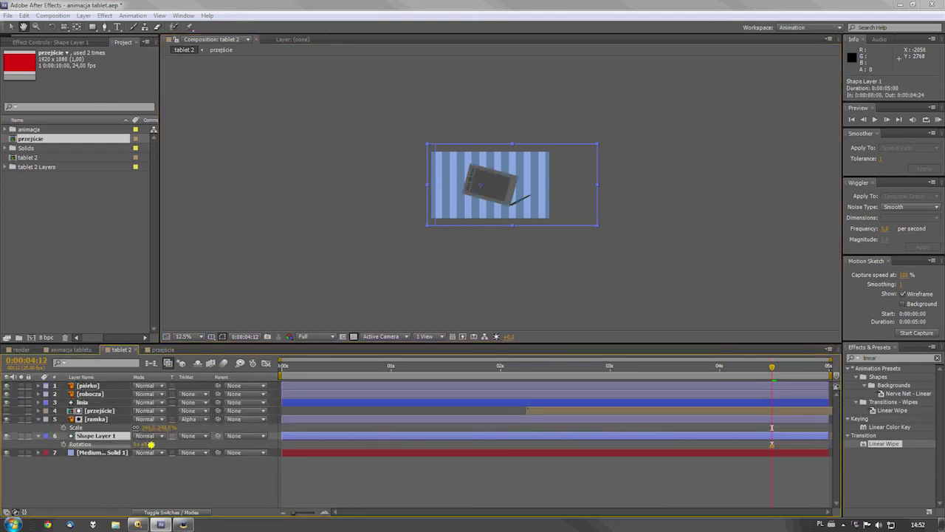
left_click_drag(143, 444, 401, 223)
left_click_drag(524, 159, 527, 174)
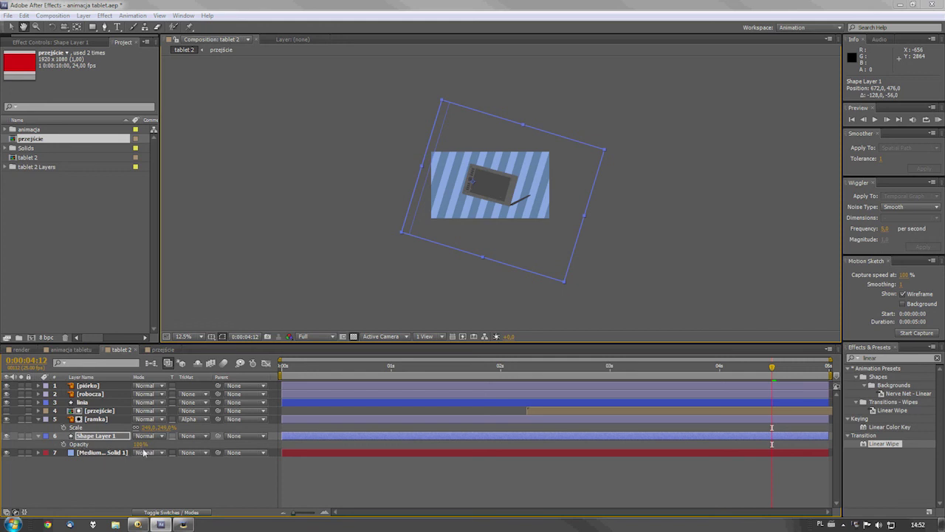
Set Shape Layer 1's opacity to 25% and fold away its Opacity and ramka's Scale properties.
left_click(141, 444)
type("15")
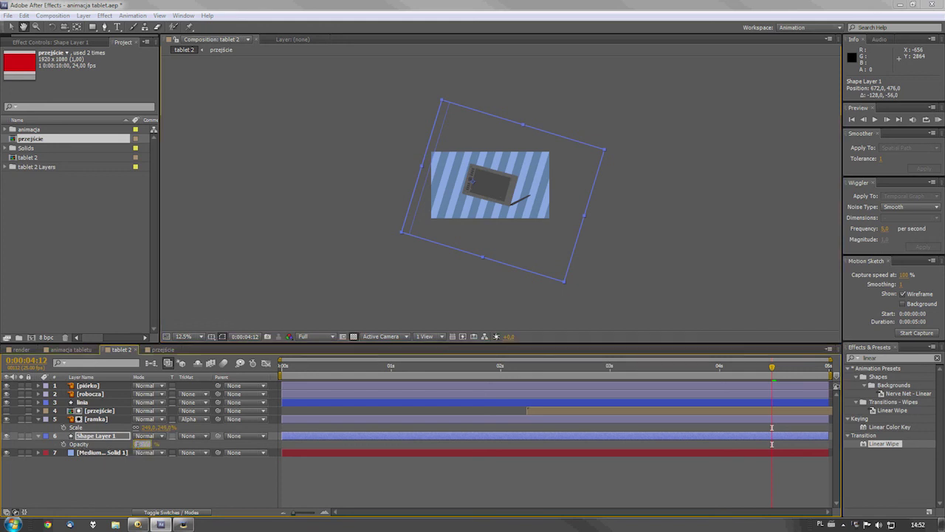
key("Return")
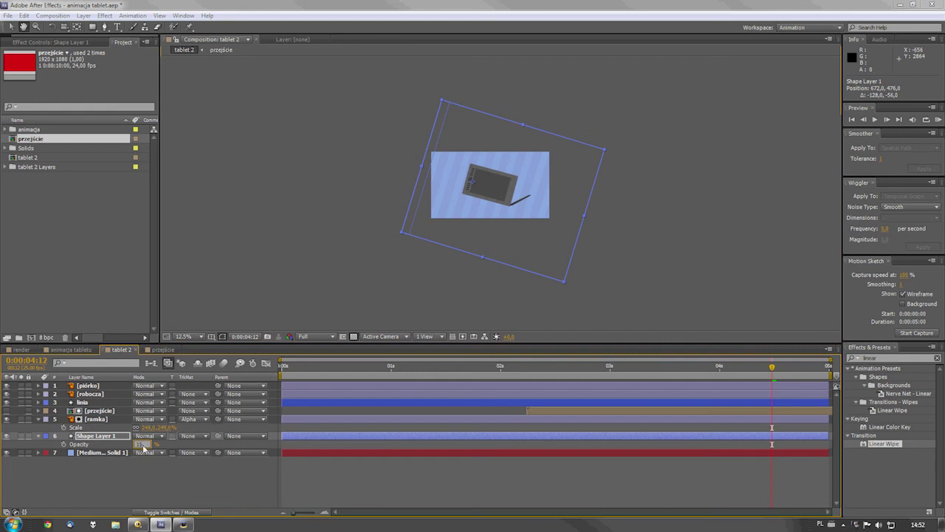
left_click(147, 449)
left_click(141, 444)
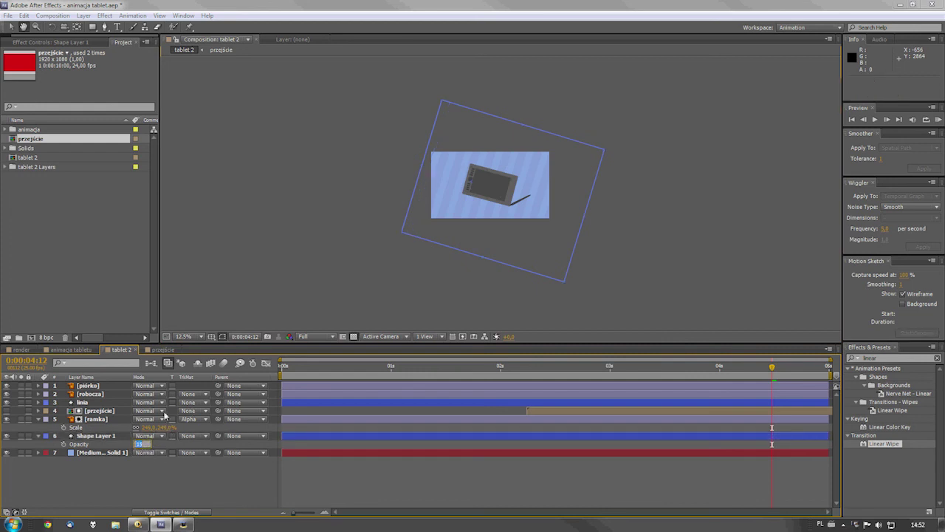
type("25")
key("Return")
left_click(180, 476)
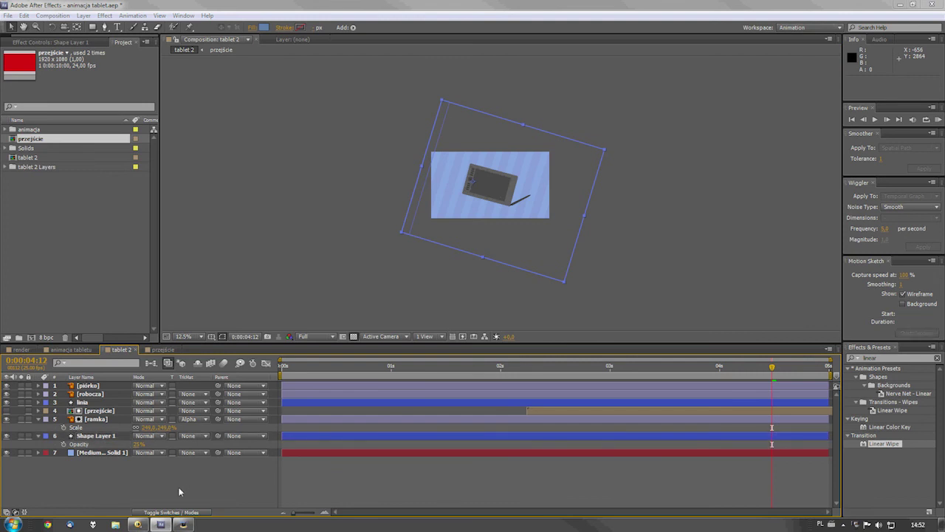
left_click(38, 436)
left_click(37, 422)
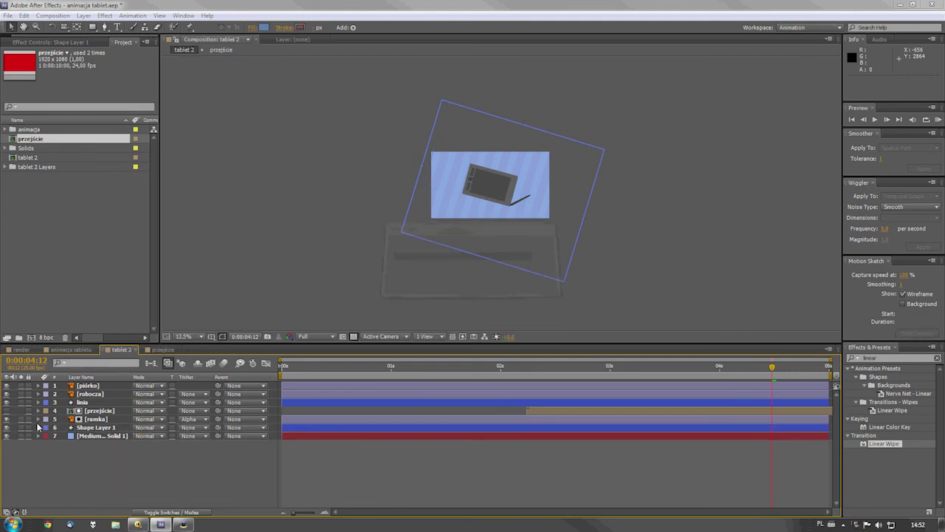
Create Dark Gray Solid 3, a dark grey solid on top of the tablet 2 stack.
key("ctrl+y")
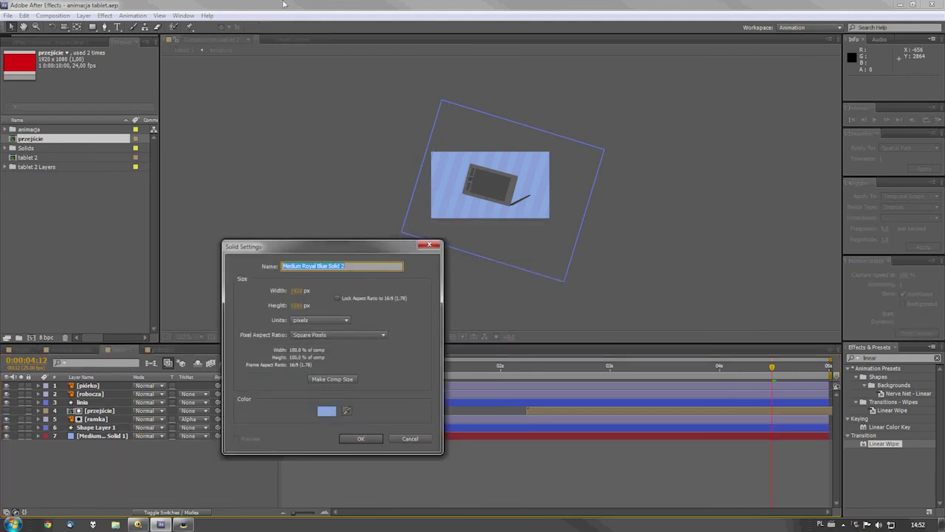
left_click(326, 411)
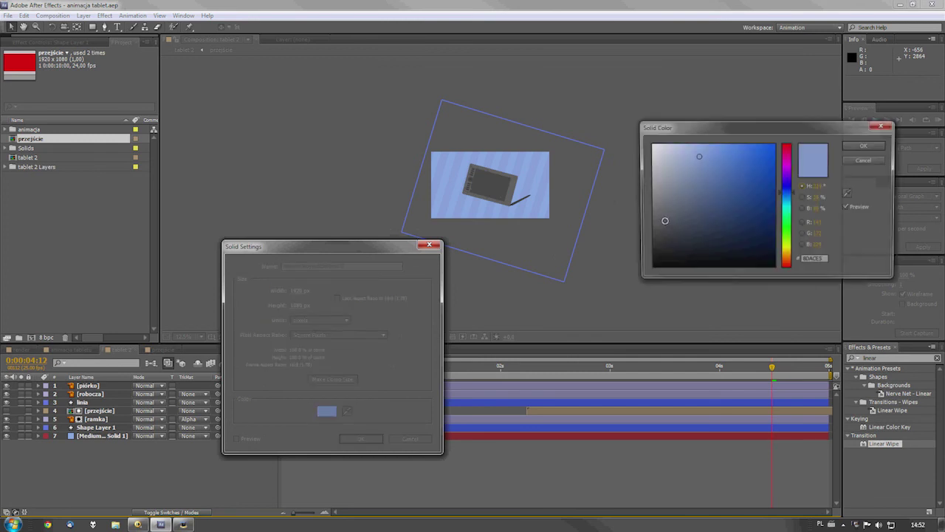
left_click_drag(655, 239, 648, 254)
left_click(863, 145)
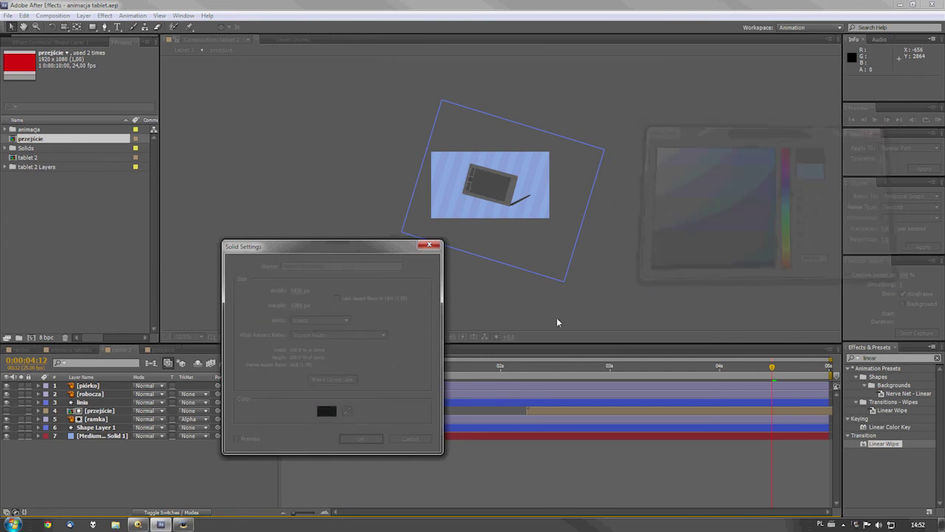
left_click(361, 438)
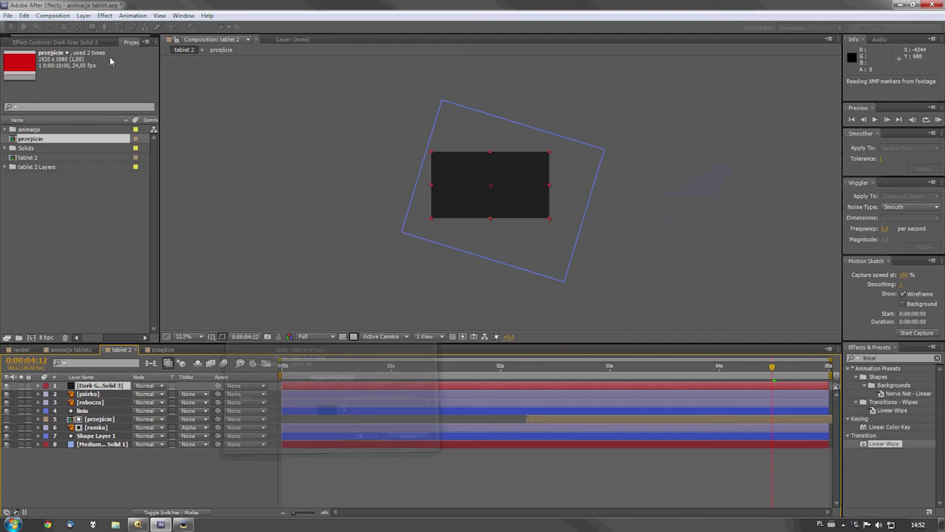
left_click_drag(100, 27, 115, 52)
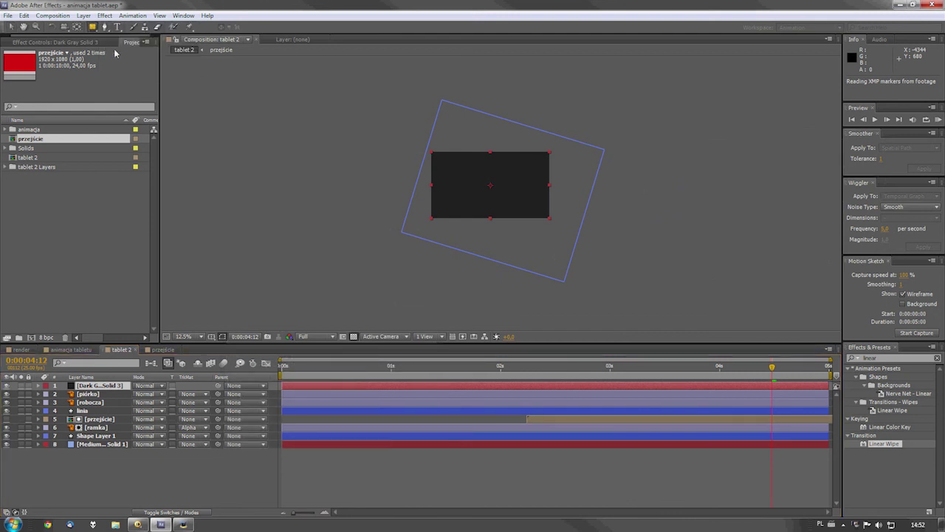
Add a full-size ellipse mask to the dark solid and set it to Subtract.
double_click(93, 27)
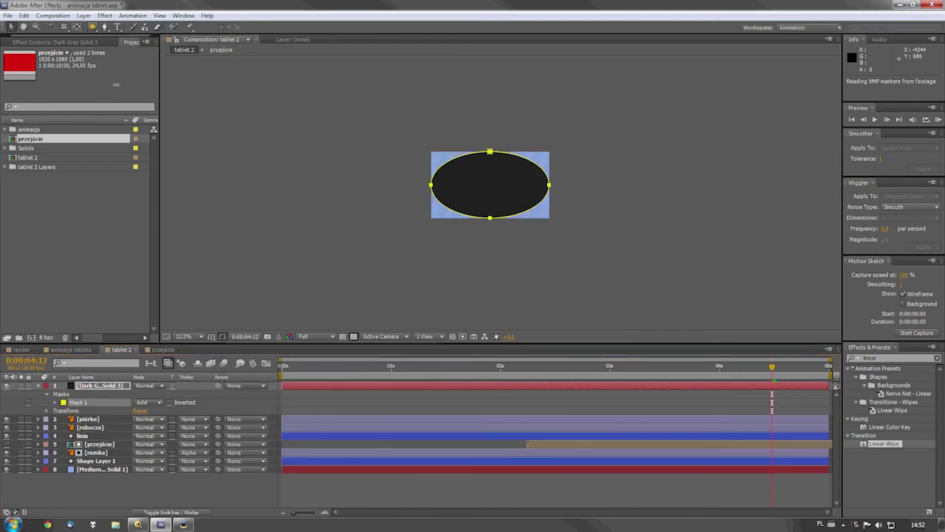
left_click(152, 403)
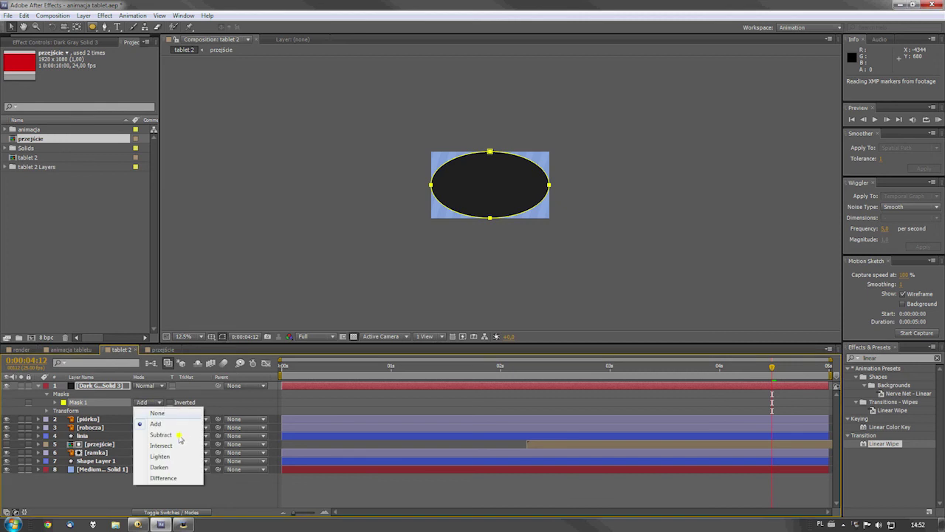
left_click(161, 435)
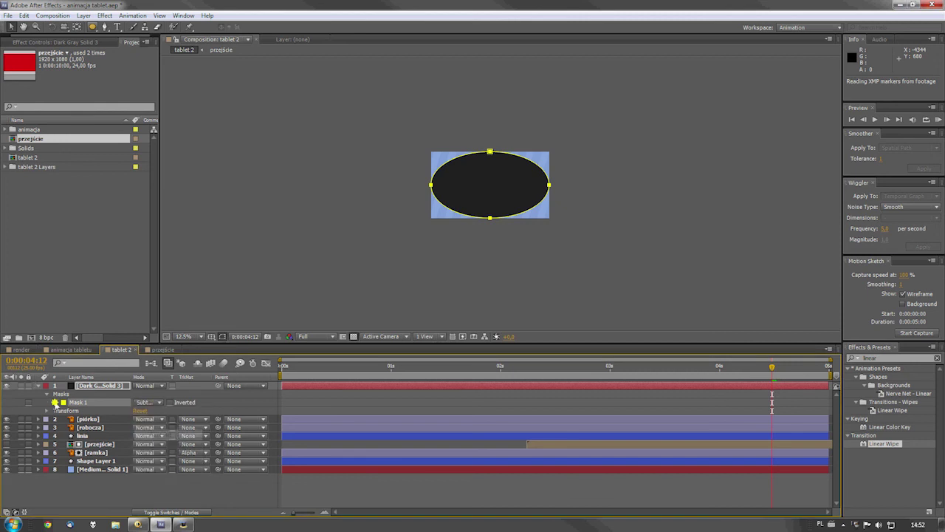
left_click(54, 402)
left_click_drag(151, 419, 160, 419)
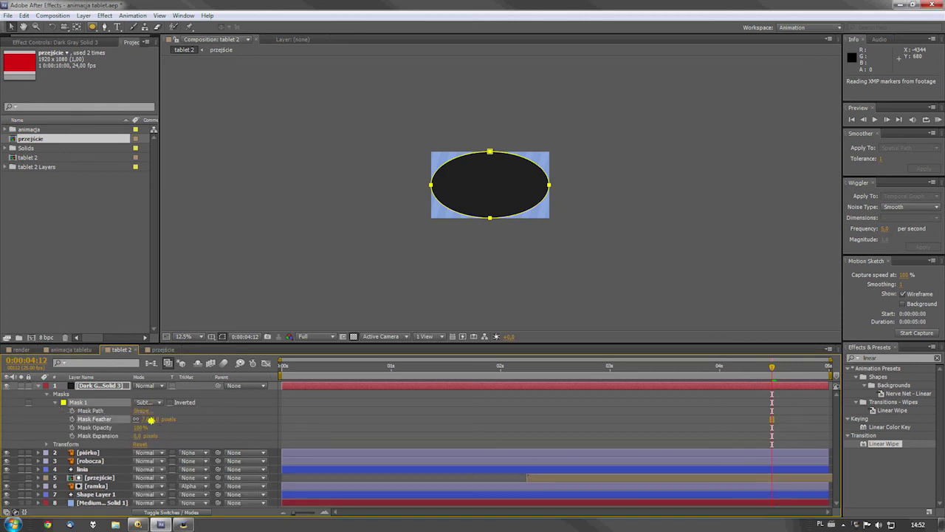
left_click(223, 336)
Feather the mask to about 399 px and set Mask Expansion to 160 pixels.
left_click_drag(148, 419, 209, 428)
left_click_drag(152, 419, 202, 427)
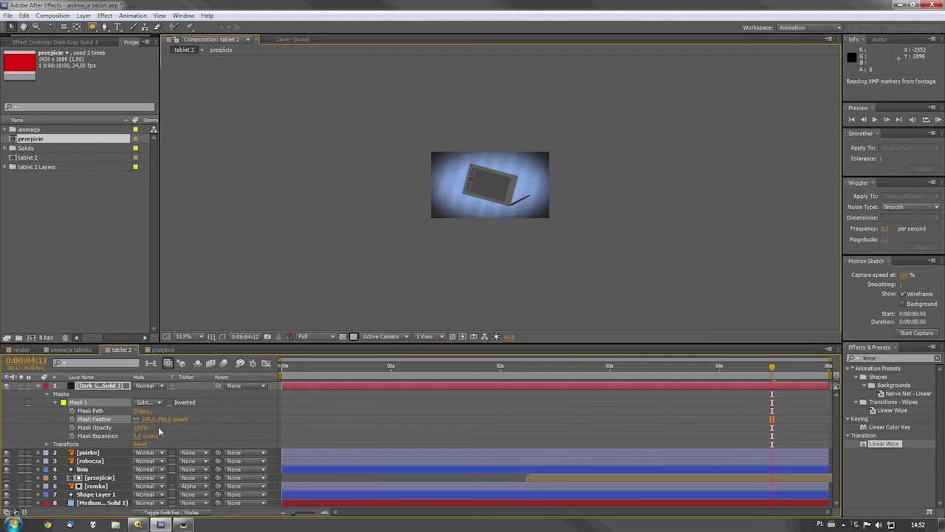
left_click_drag(137, 436, 206, 439)
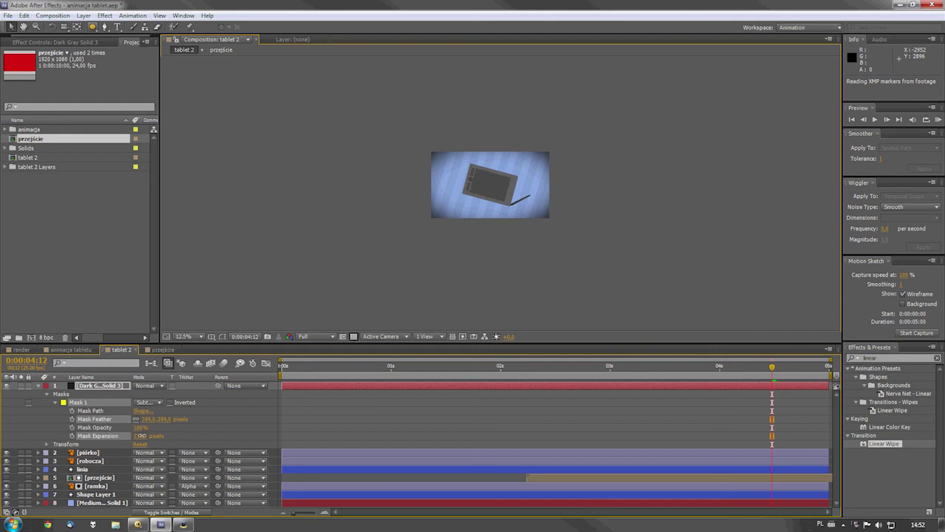
left_click(138, 436)
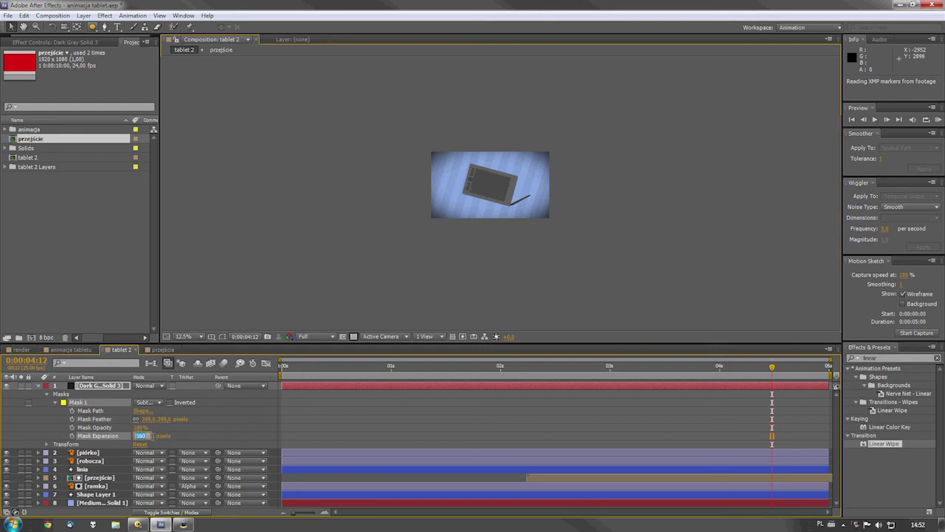
key("Return")
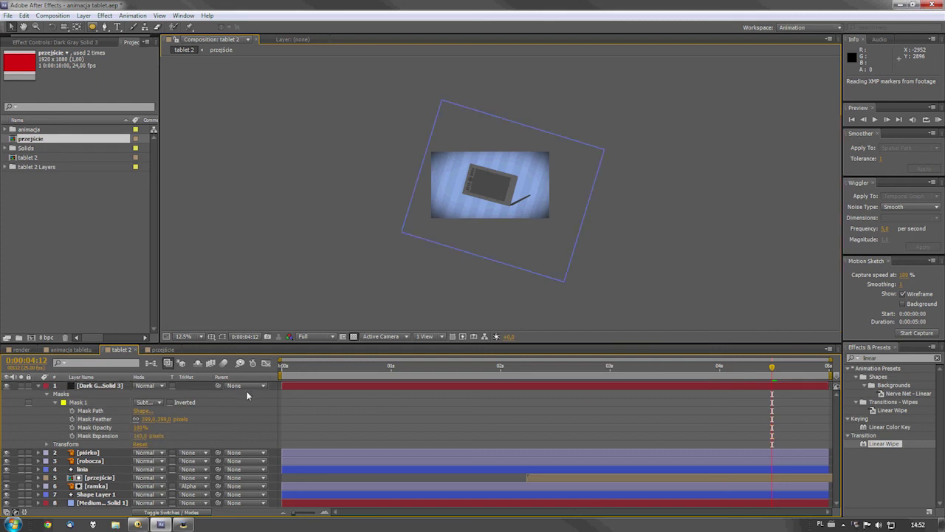
left_click(104, 392)
Set Dark Gray Solid 3's blend mode to Linear Burn.
key("t")
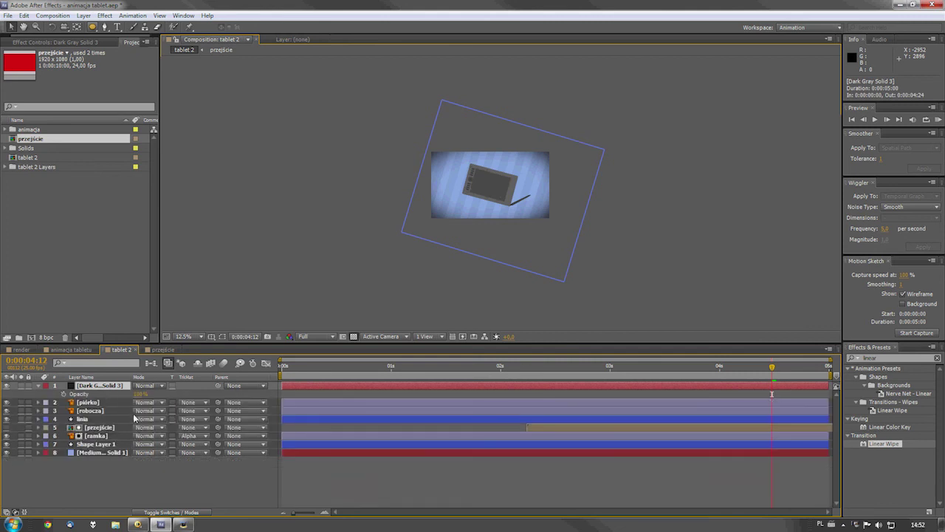
left_click(138, 394)
left_click(165, 489)
left_click(151, 385)
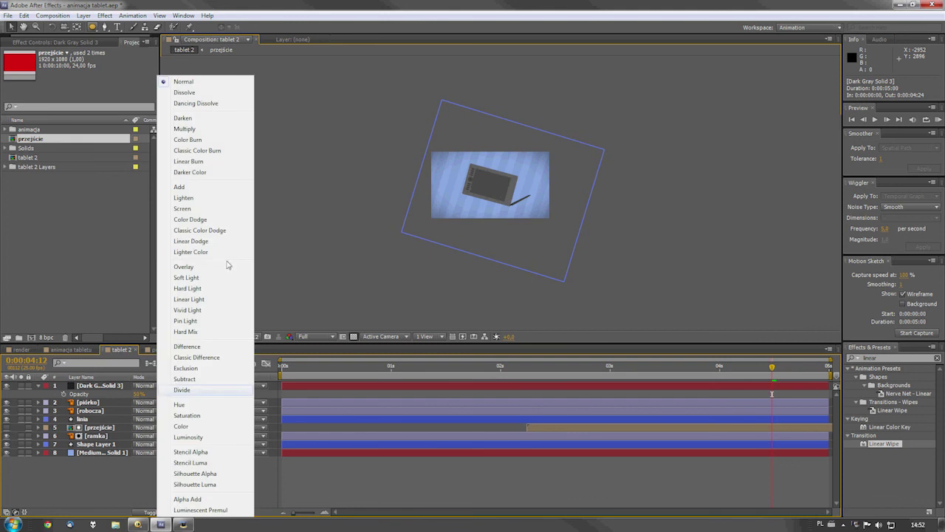
left_click(209, 161)
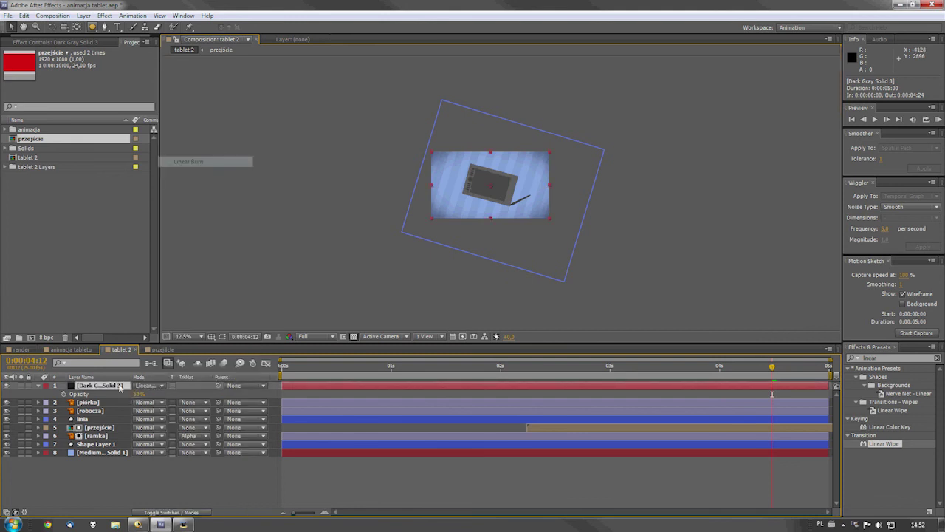
left_click(160, 386)
left_click(160, 385)
left_click(160, 386)
left_click(139, 394)
Set the vignette solid's opacity to 35% and scrub the timeline to review it.
left_click(138, 393)
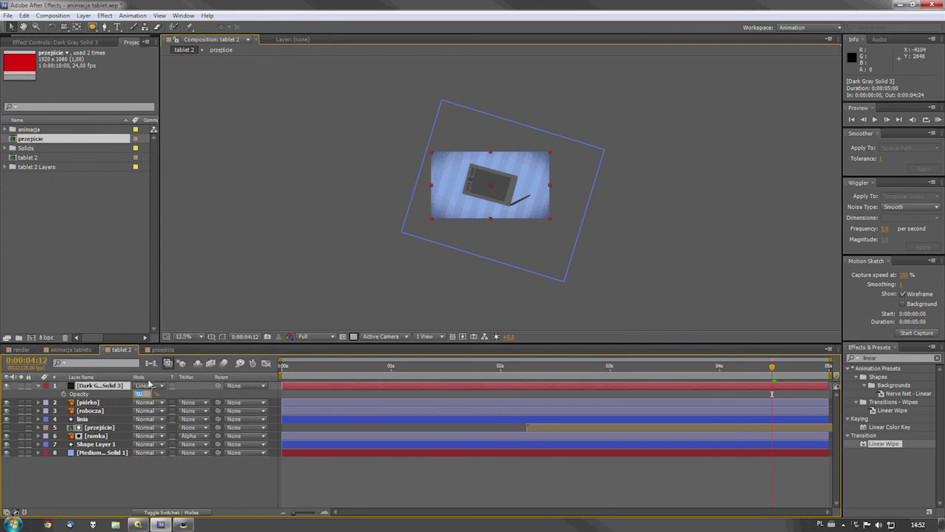
left_click(138, 394)
type("35")
key("Return")
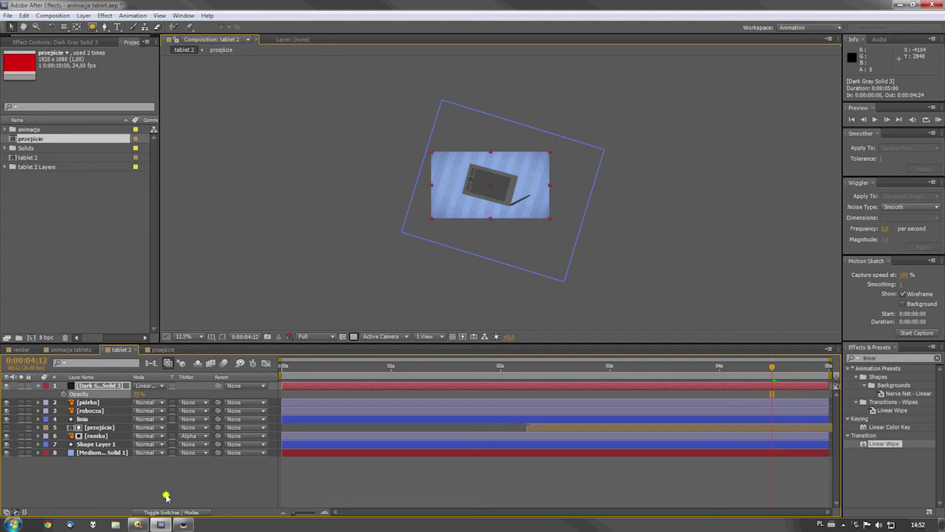
left_click_drag(303, 371, 794, 369)
left_click_drag(300, 374, 759, 368)
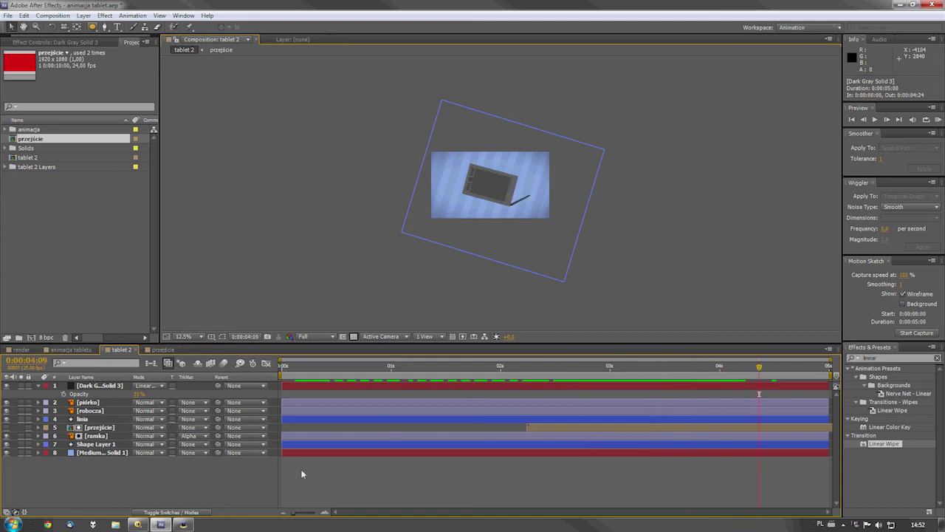
Show the przejście layer's Rotation and Scale keyframes and scrub through the animation to 4:15.
left_click(106, 428)
key("alt+shift+r")
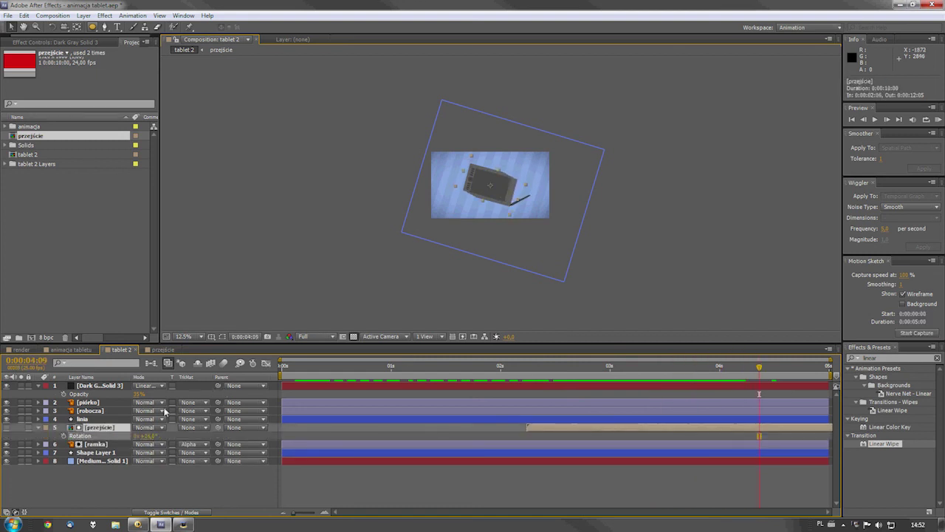
key("alt+shift+s")
mouse_move(514, 368)
left_mouse_down()
mouse_move(722, 377)
mouse_move(746, 367)
left_mouse_up()
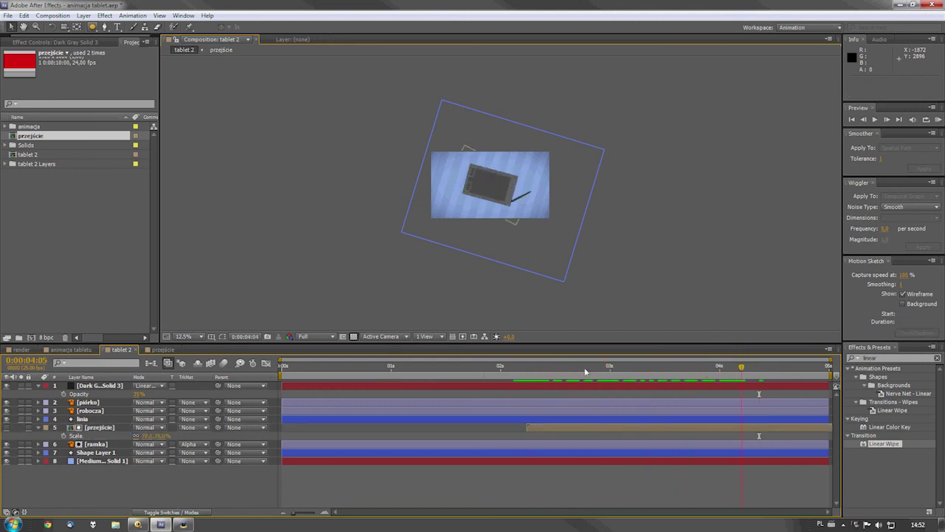
left_click_drag(515, 368, 755, 367)
left_click_drag(293, 366, 785, 386)
Run a RAM Preview of all 125 frames, then stop at about 3:07.
key("KP_0")
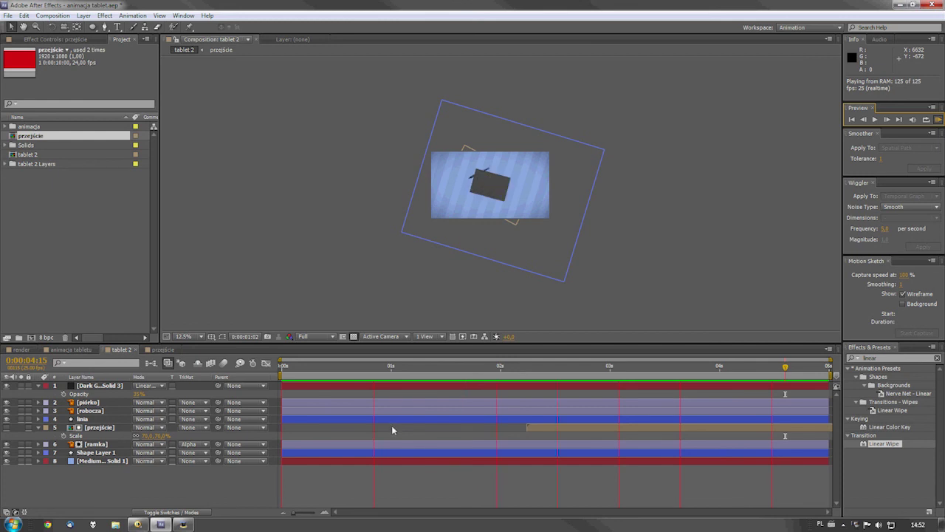
left_click(470, 379)
left_click_drag(470, 379, 636, 382)
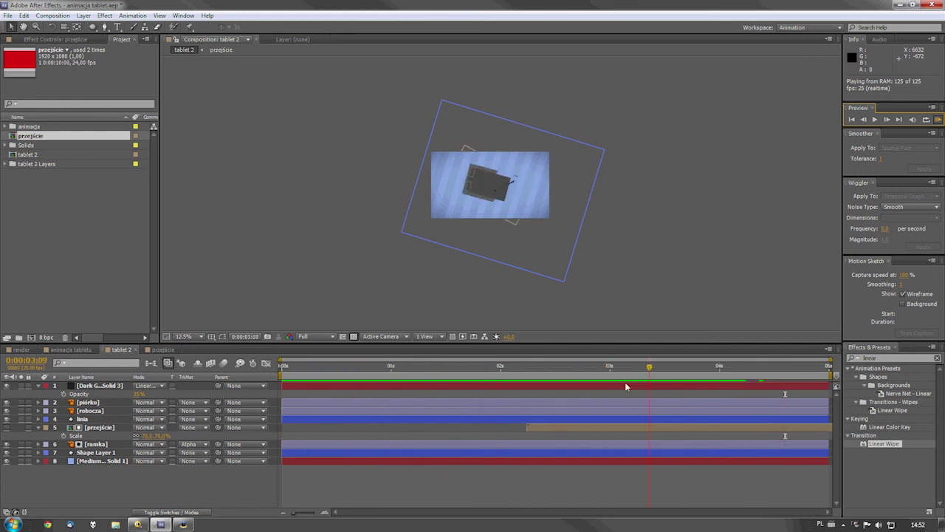